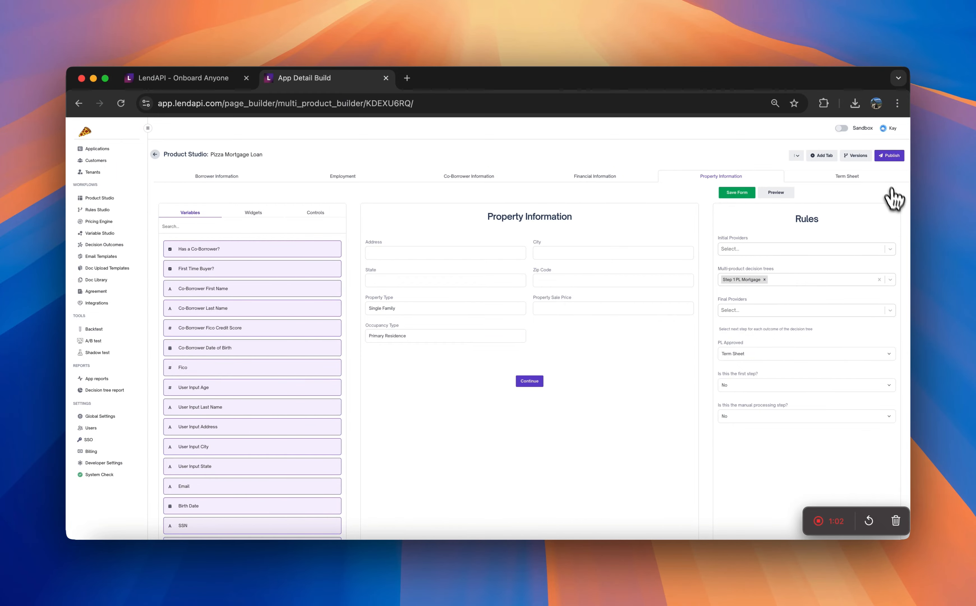
Leave the product builder and start a new application for the Pizza Mortgage Loan product
left_click(155, 155)
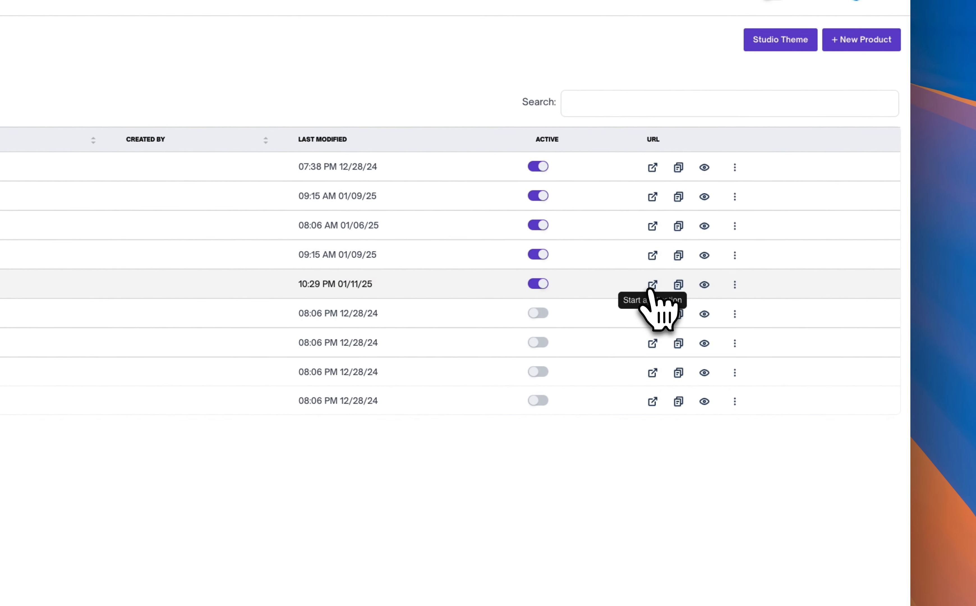
left_click(652, 286)
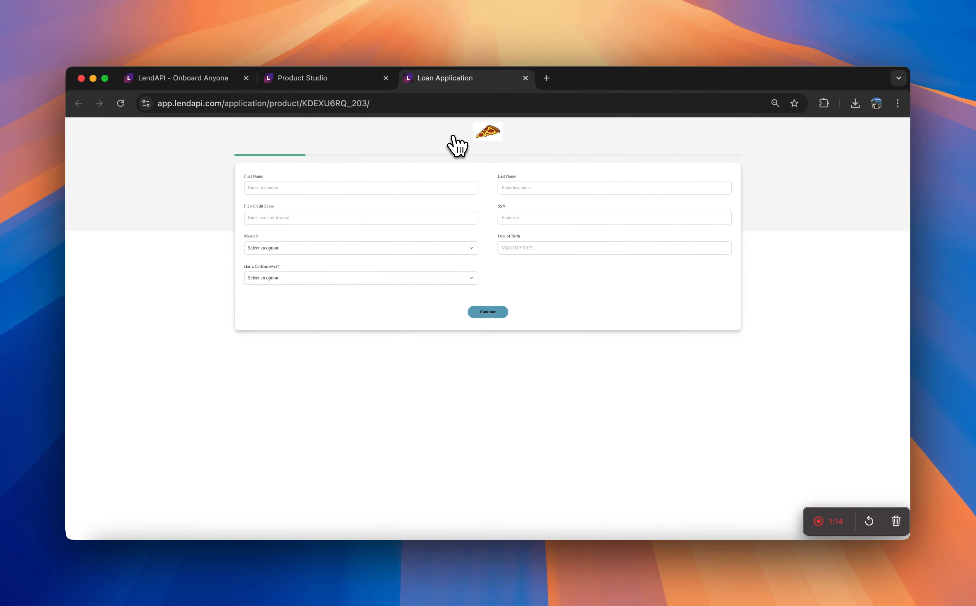
Enter the borrower's first and last name and a Fico credit score of 760
left_click(444, 189)
type("Ja")
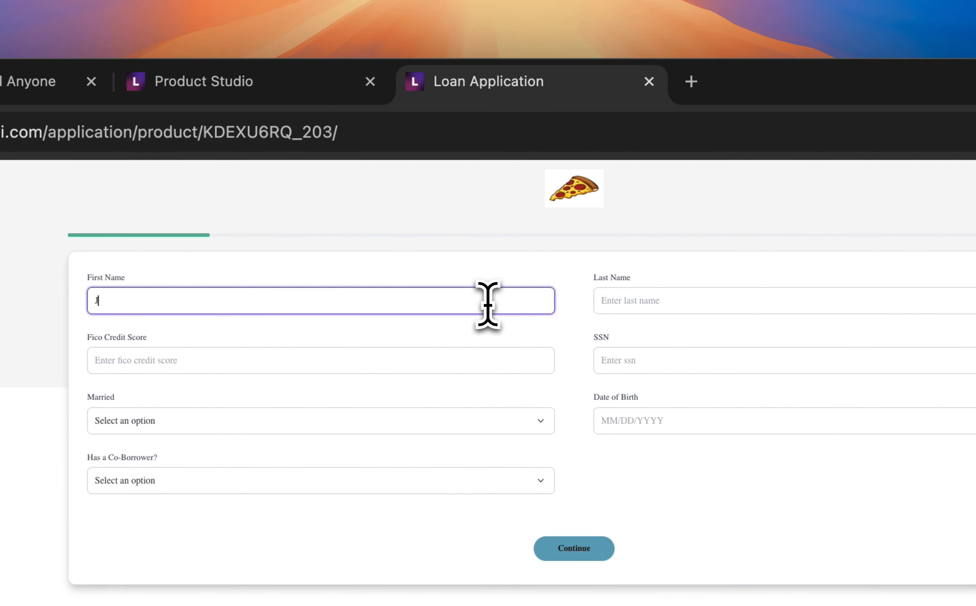
type("ne")
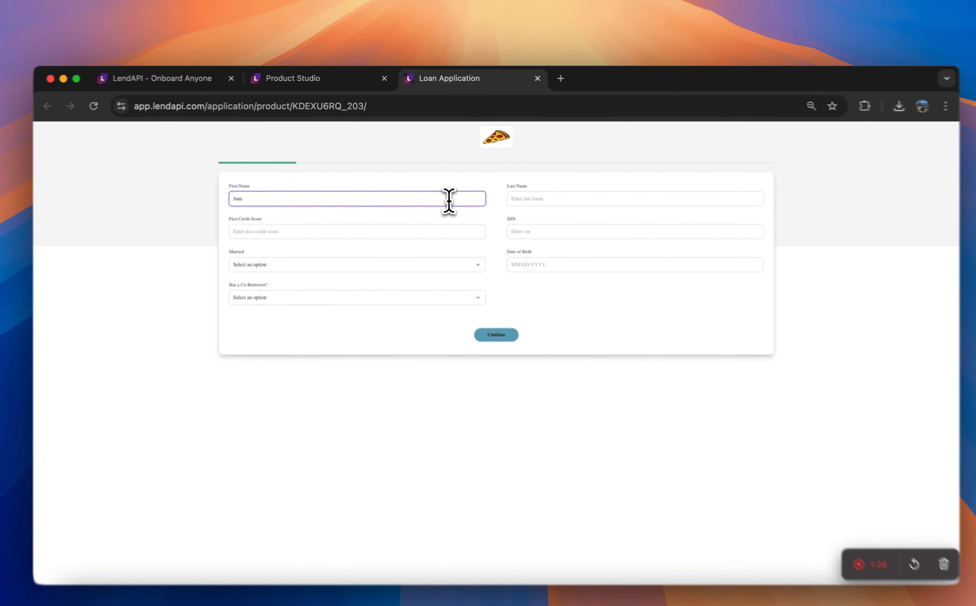
key("Tab")
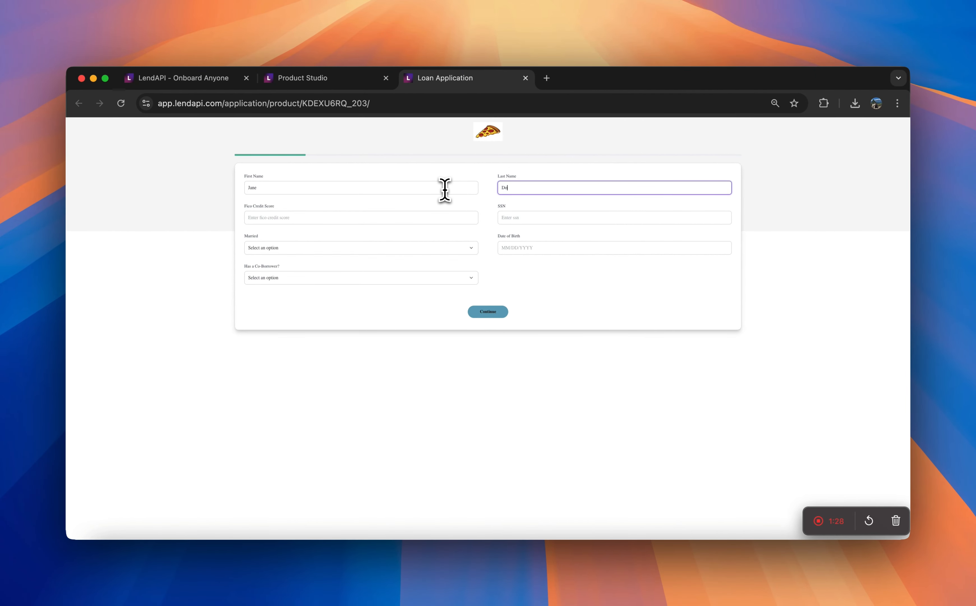
key("Tab")
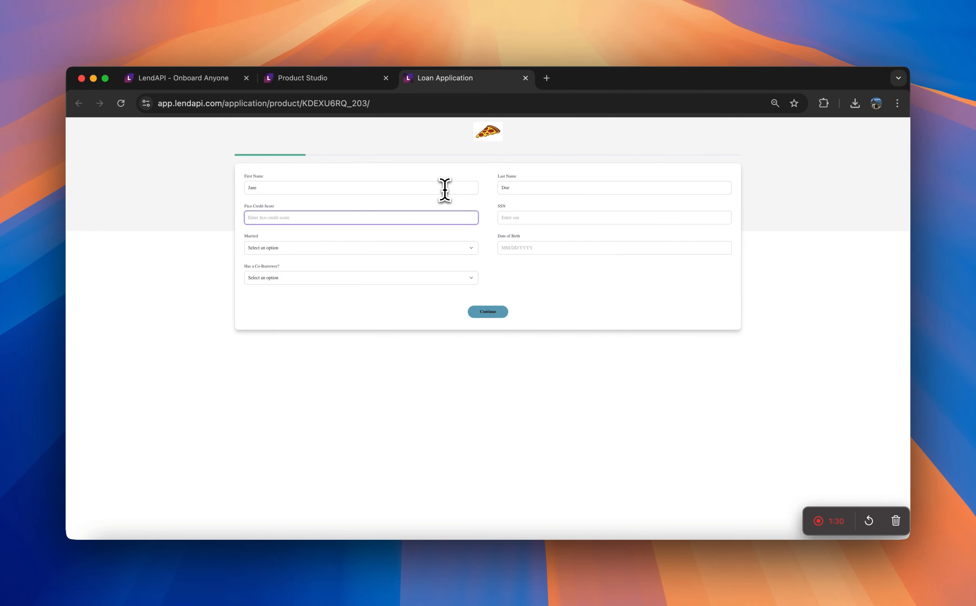
Enter the borrower's complete social security number in the SSN field
left_click(527, 219)
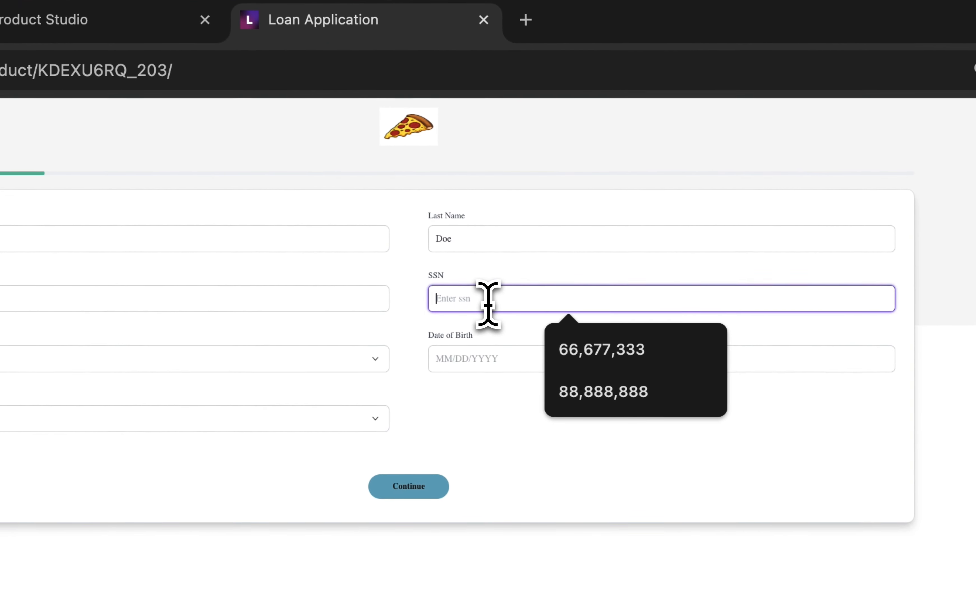
type("62288892")
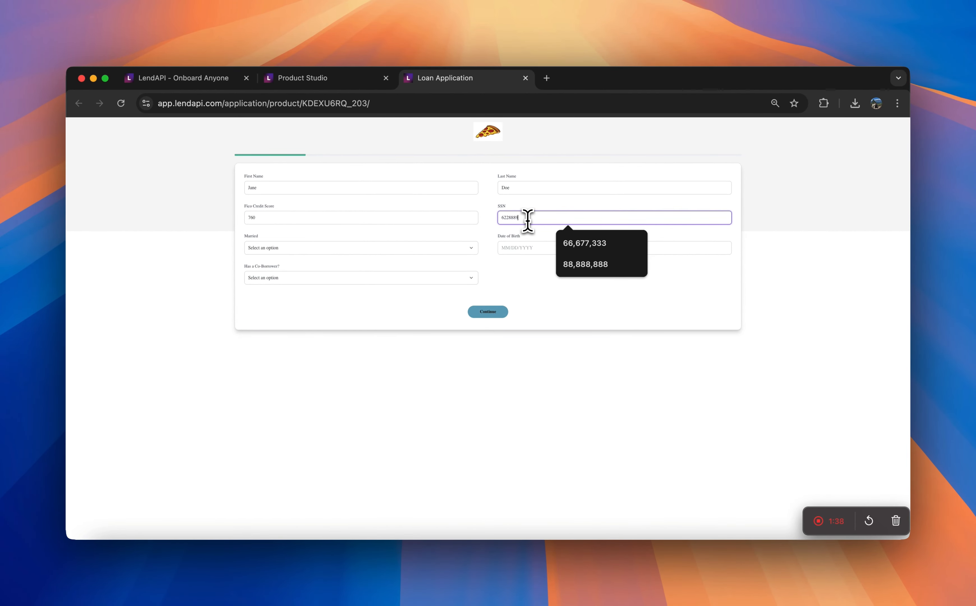
left_click(513, 268)
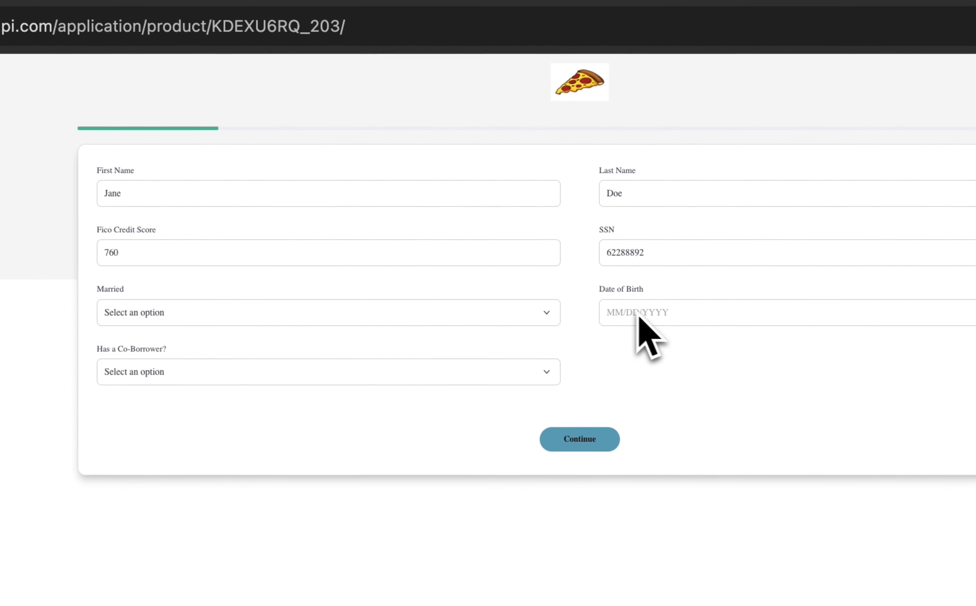
left_click(681, 254)
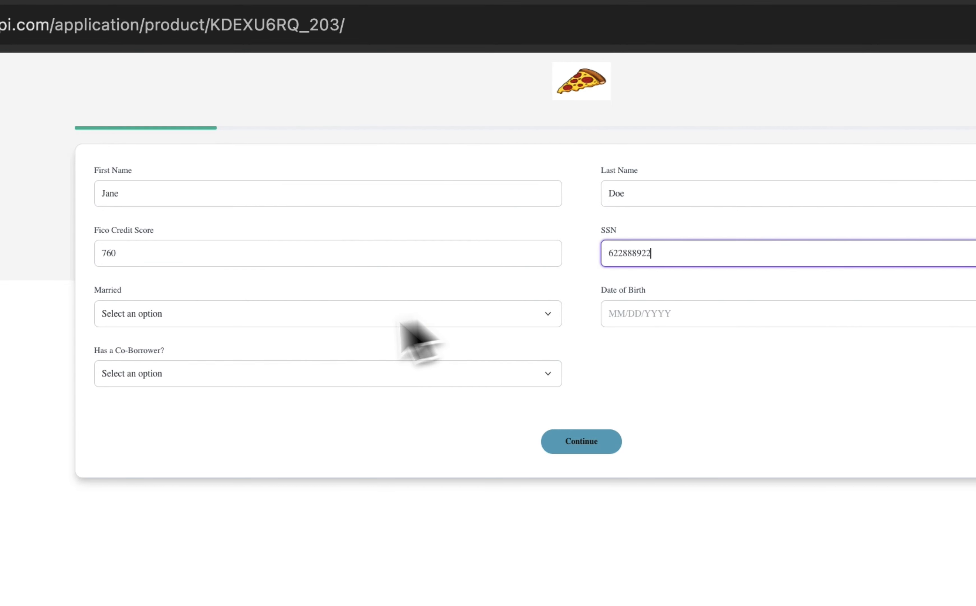
Set the borrower's Married answer to Yes
left_click(291, 323)
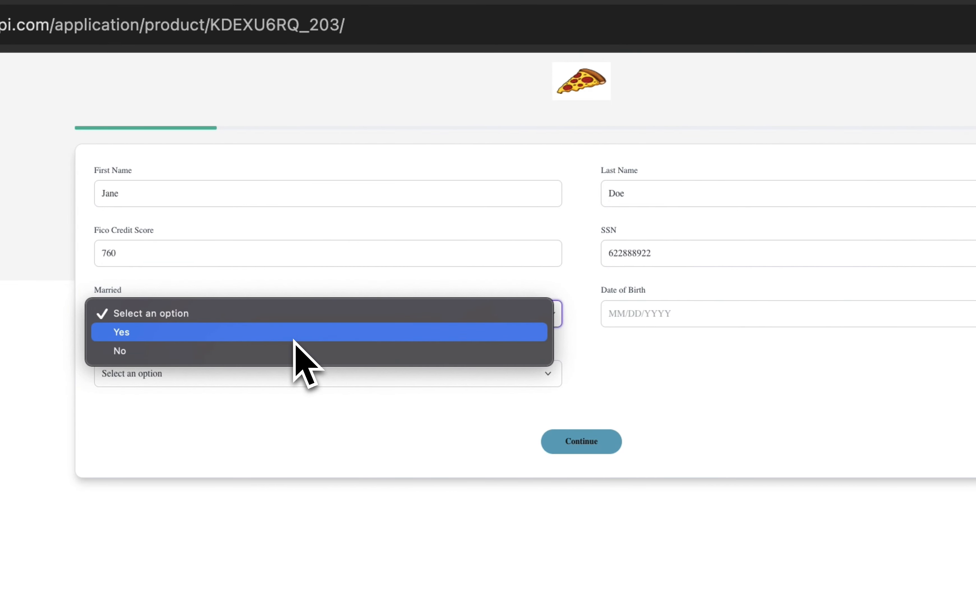
left_click(294, 353)
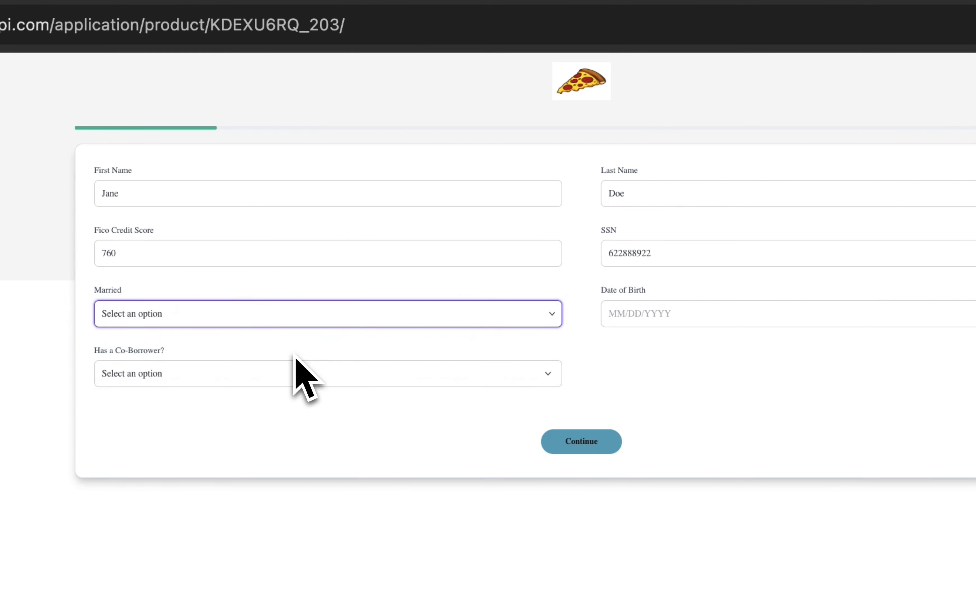
left_click(366, 312)
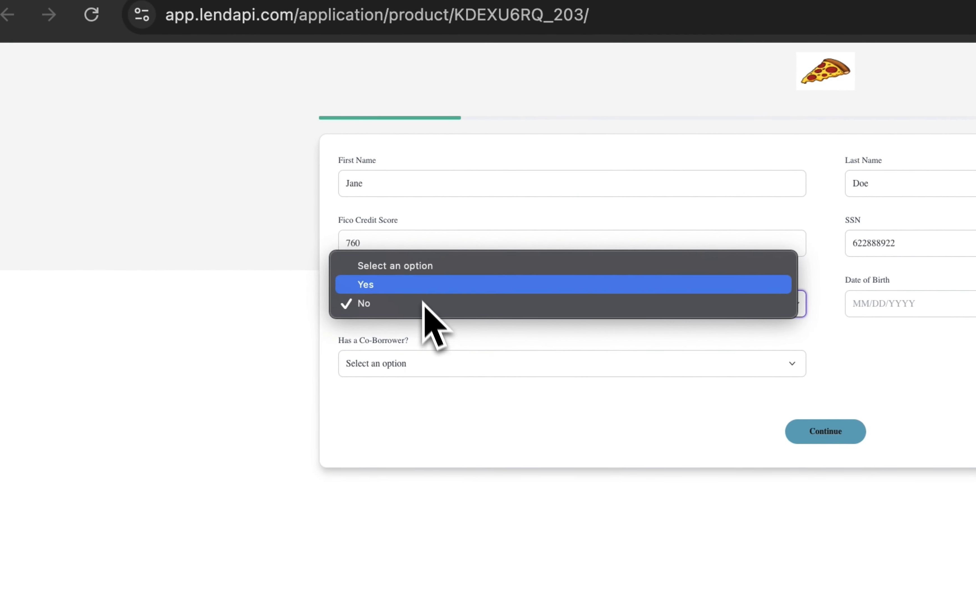
left_click(363, 286)
Enter the borrower's date of birth in MM/DD/YYYY format and close the calendar
left_click(964, 302)
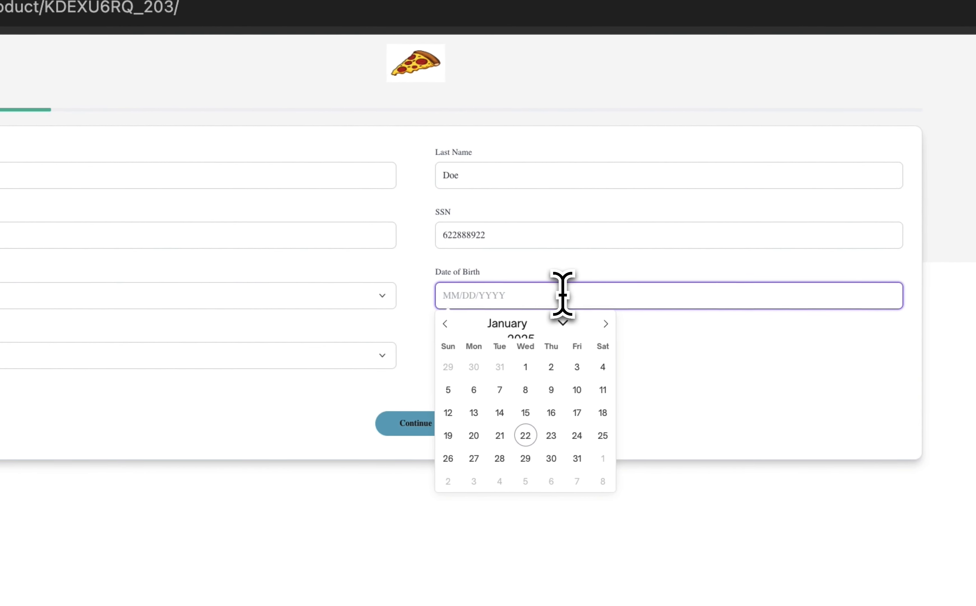
type("11/1190")
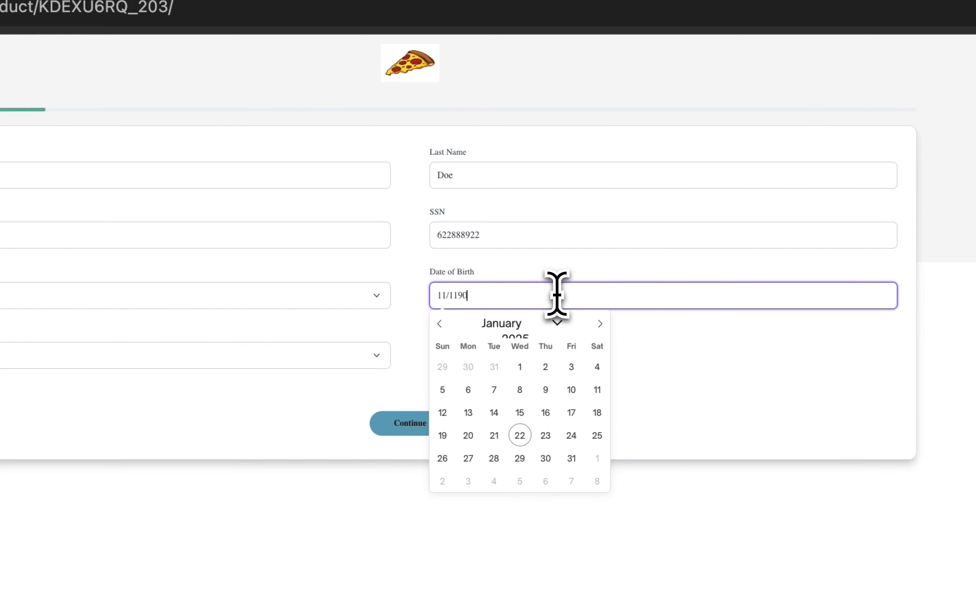
key("BackSpace")
key("BackSpace")
type("/19")
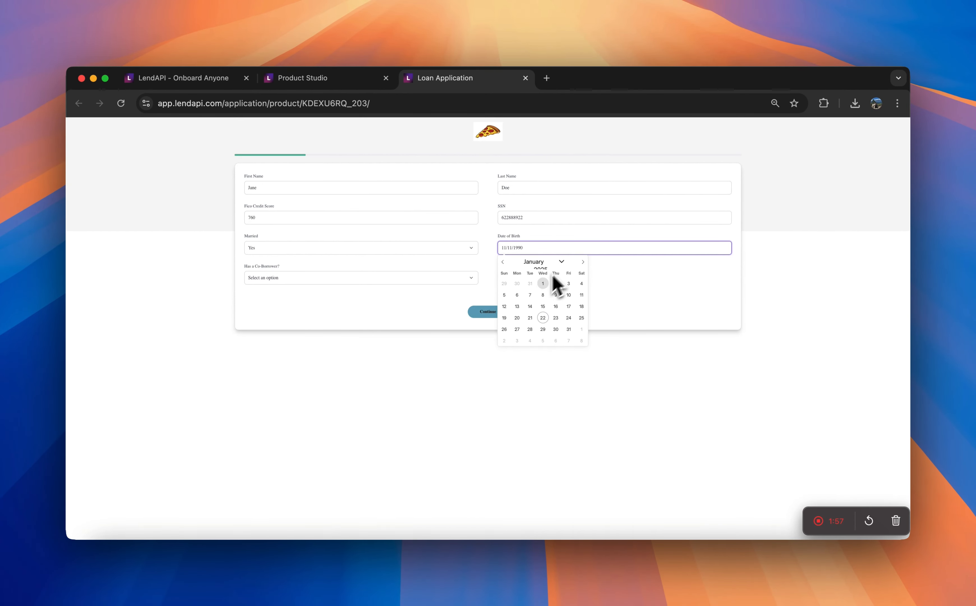
left_click(460, 303)
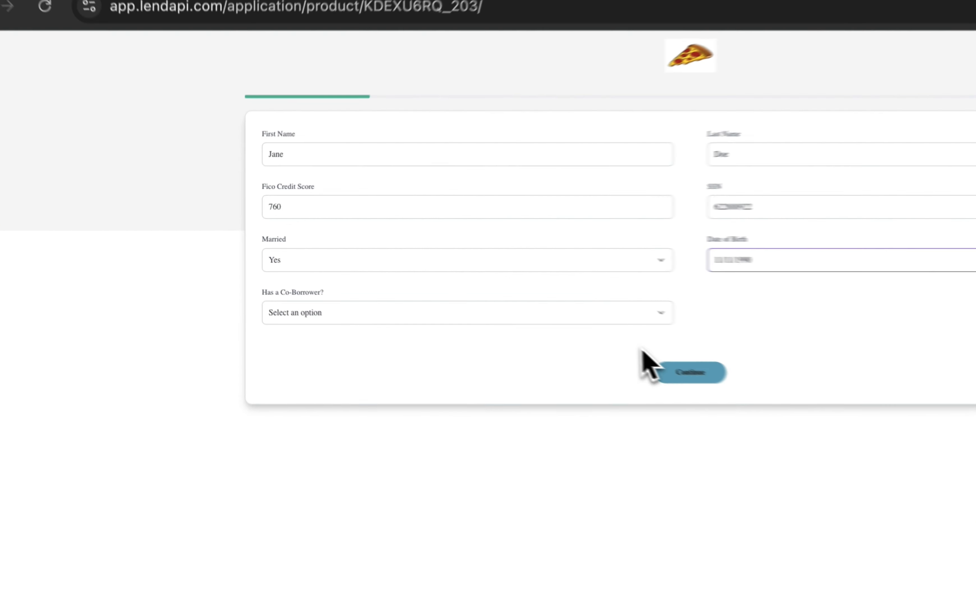
Answer Yes to having a co-borrower and continue to the co-borrower information page
left_click(438, 277)
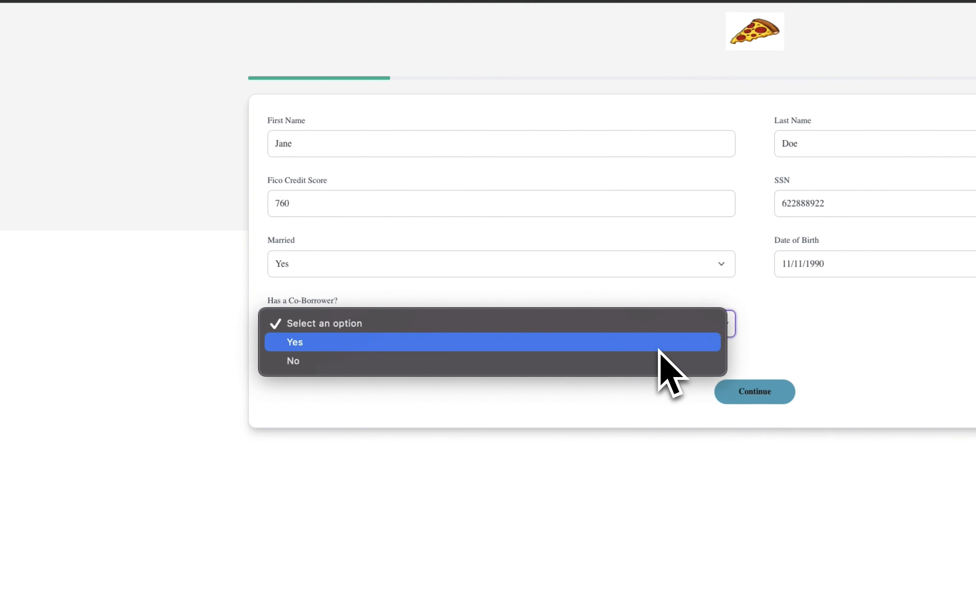
left_click(659, 346)
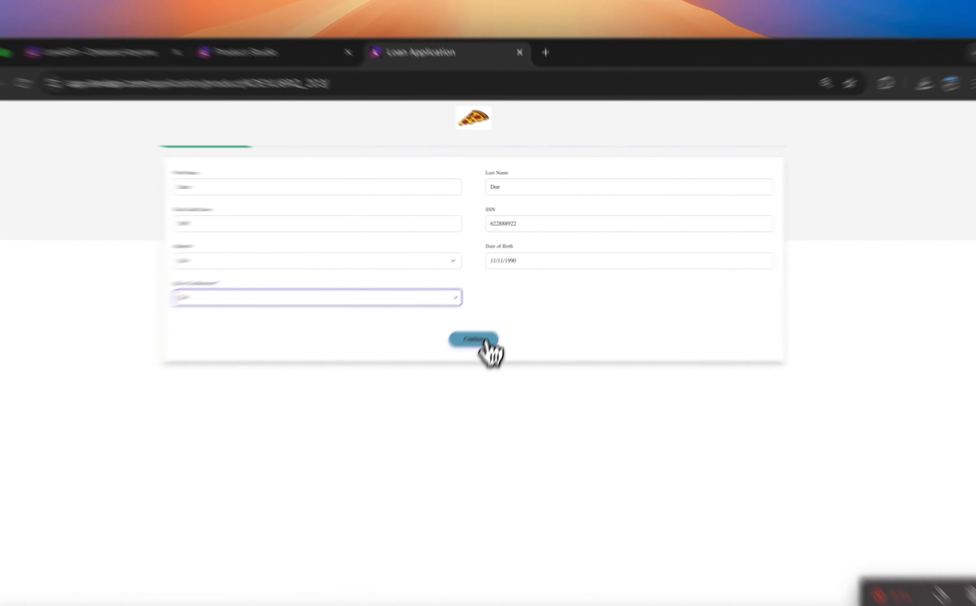
left_click(497, 314)
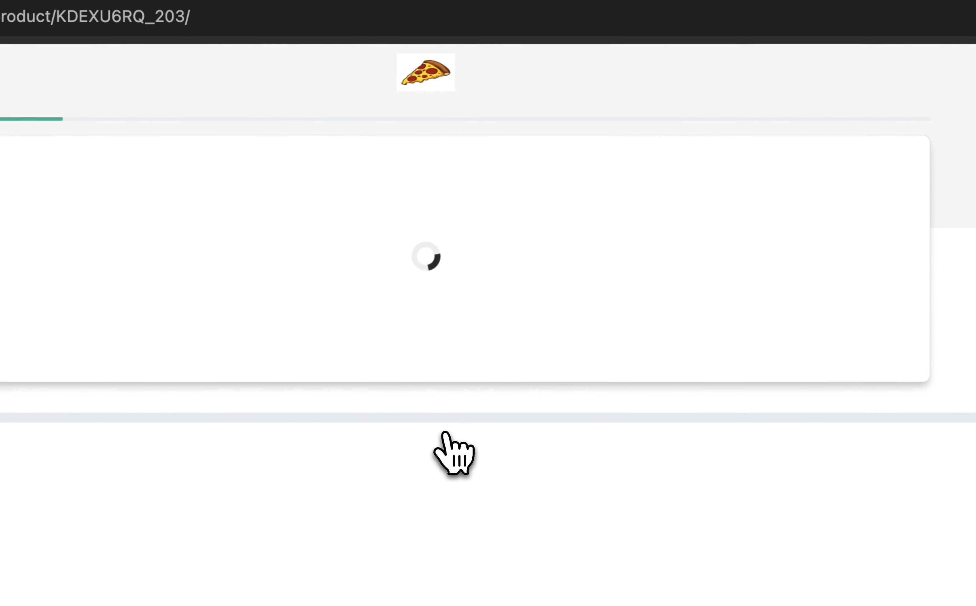
left_click(444, 436)
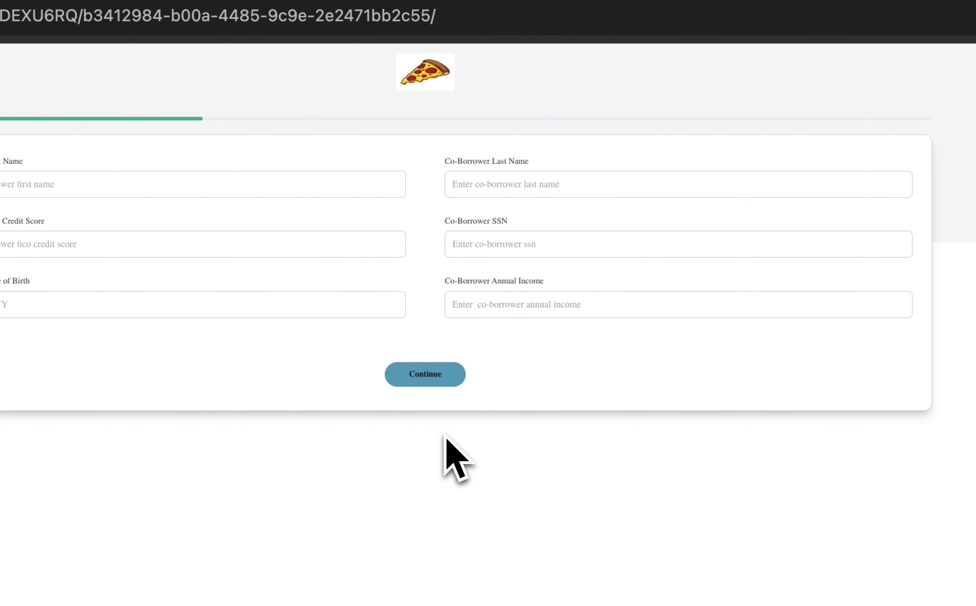
Enter the co-borrower's first and last name and a Fico credit score of 700
left_click(180, 203)
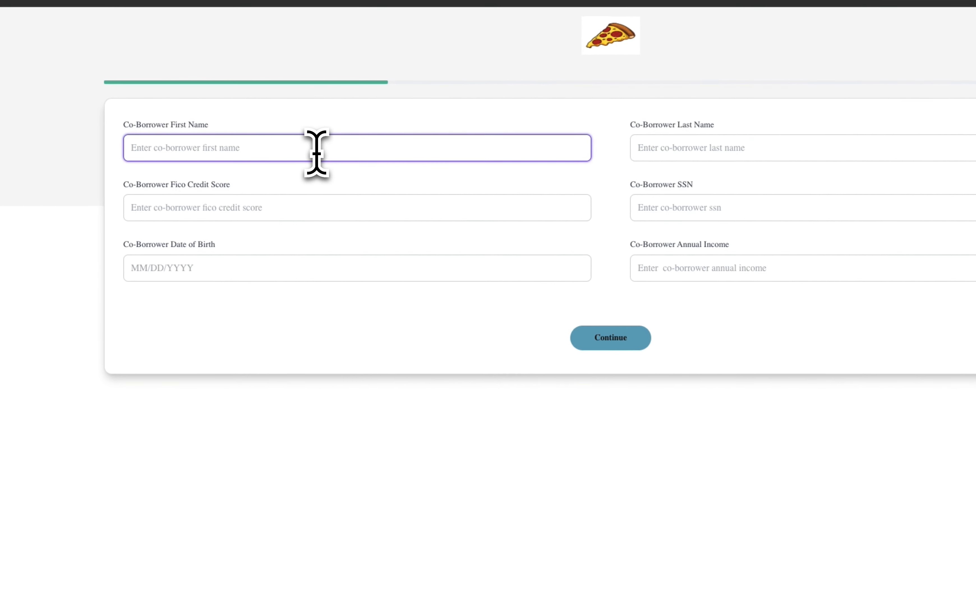
type("JO")
key("BackSpace")
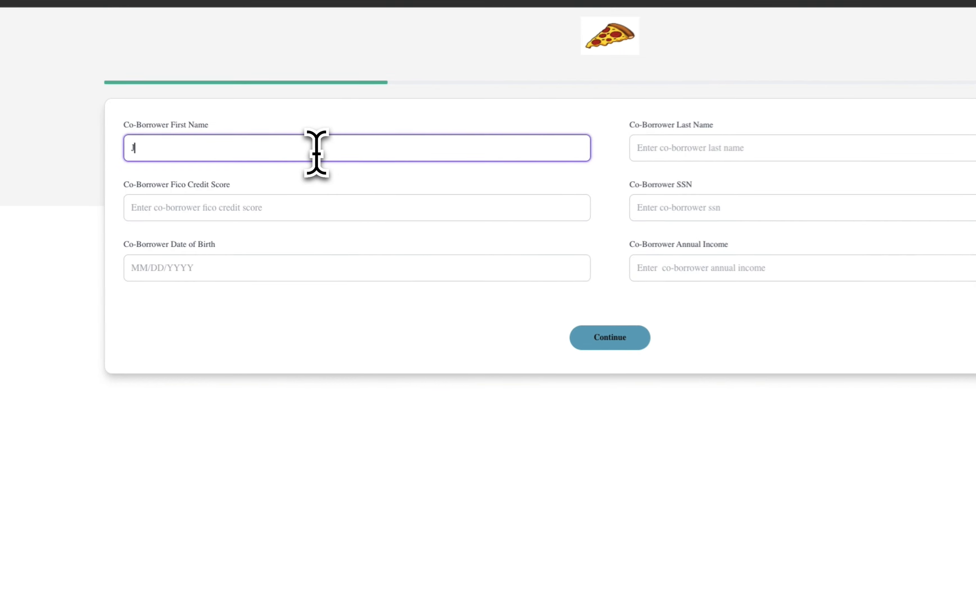
type("ohn")
key("Tab")
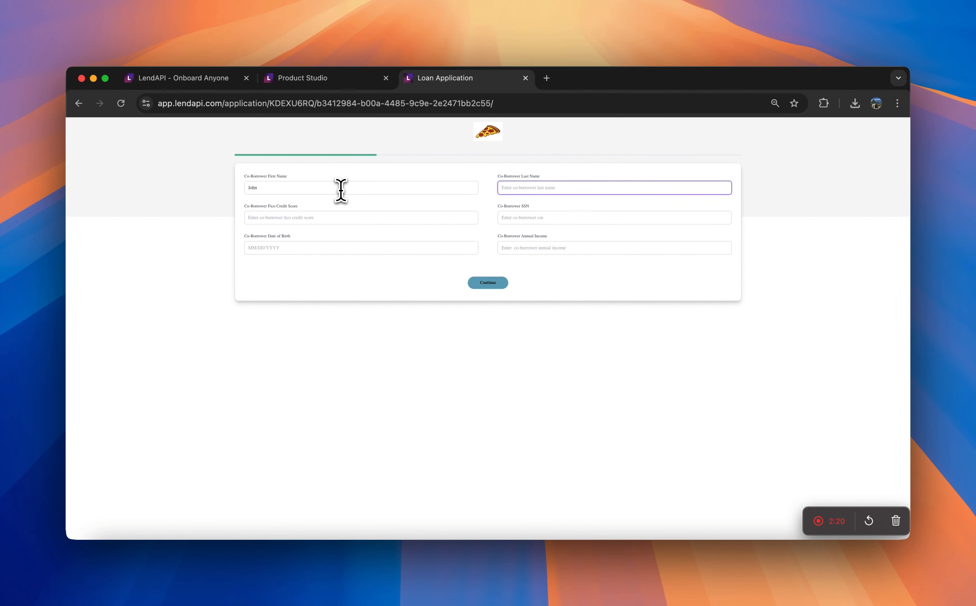
left_click(316, 216)
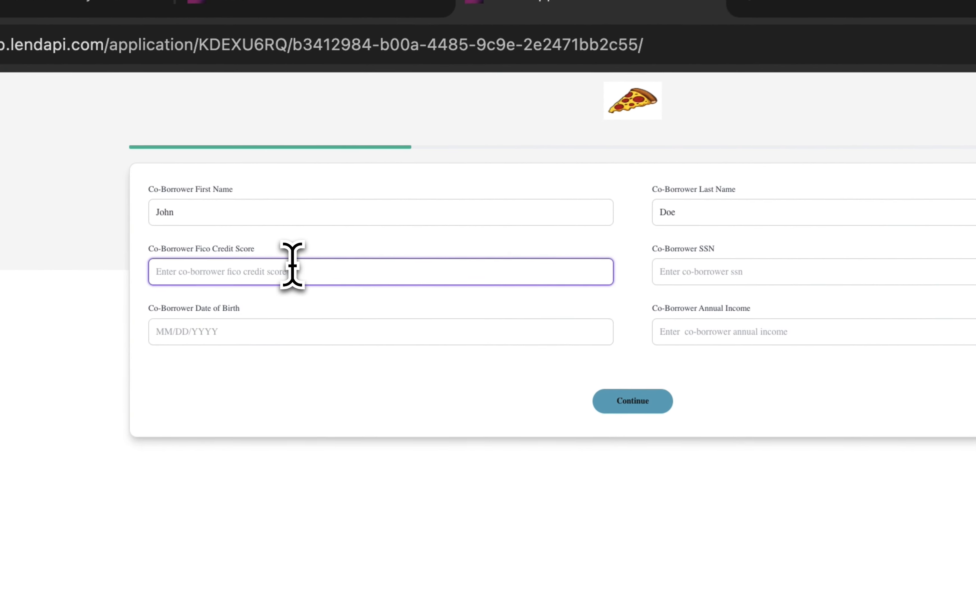
type("700")
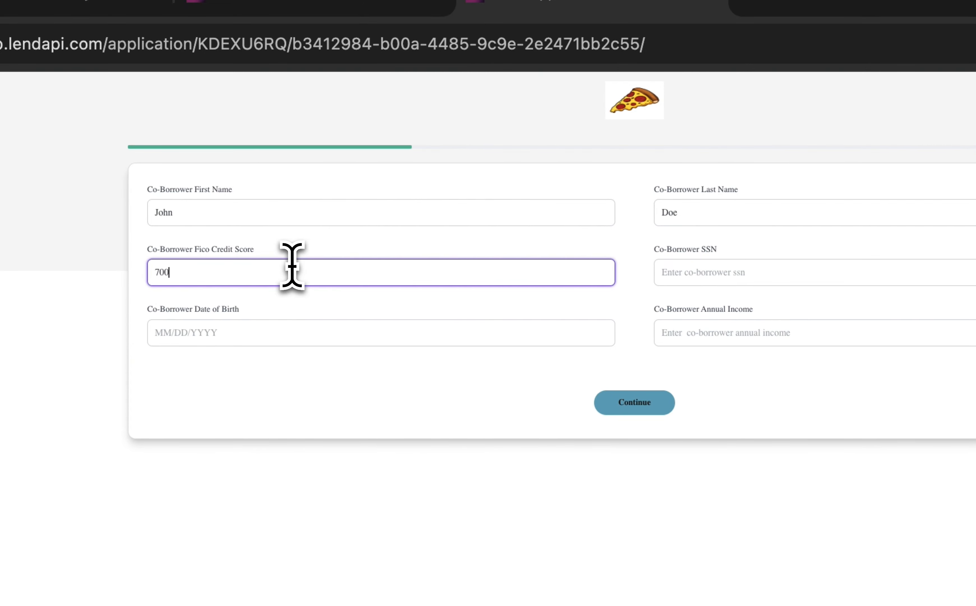
Enter the co-borrower's social security number and date of birth
left_click(751, 273)
type("7")
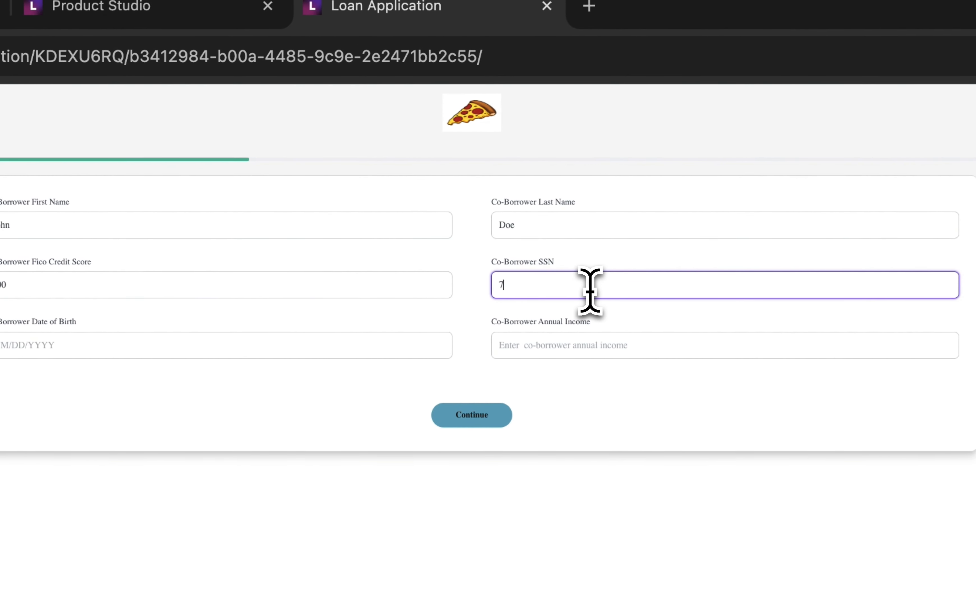
type("772777")
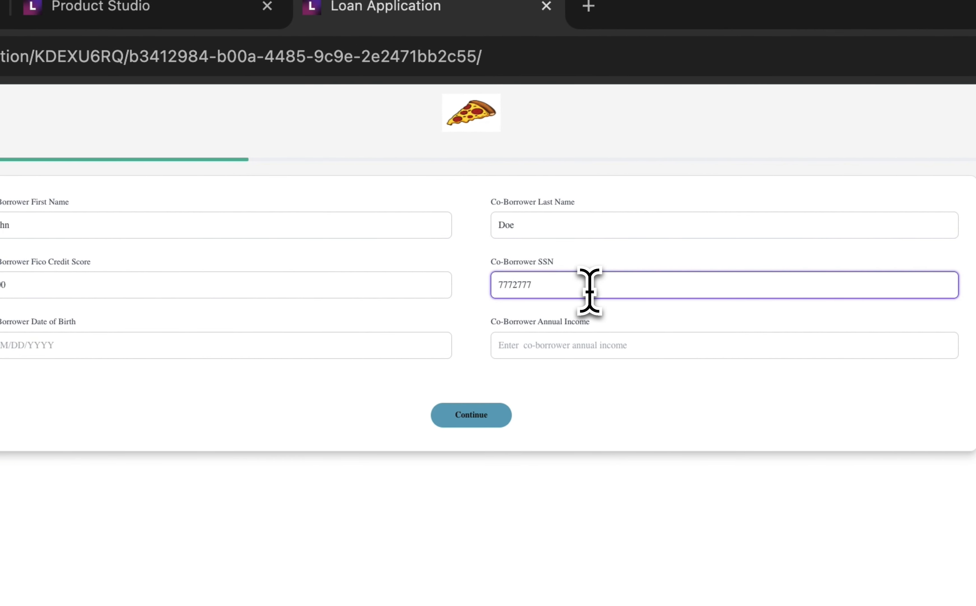
type("27")
left_click(381, 341)
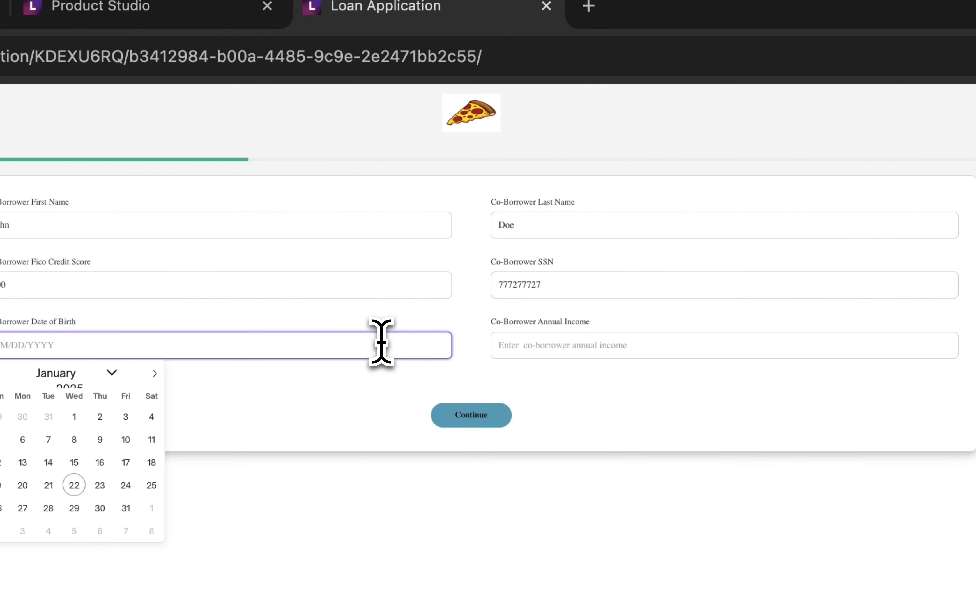
type("02")
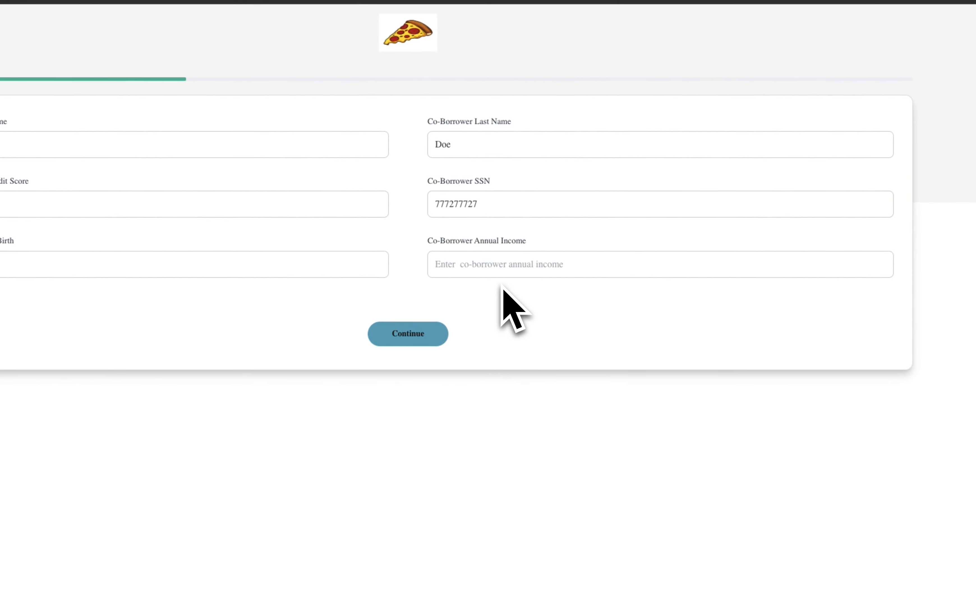
Set the co-borrower's annual income to $100,000 and continue to the employment page
left_click(534, 252)
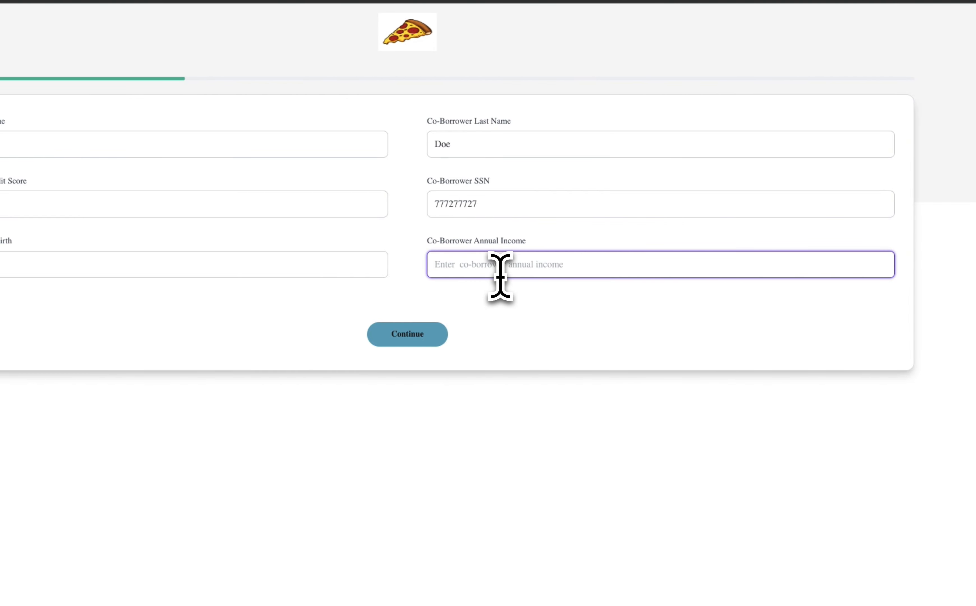
type("1,00")
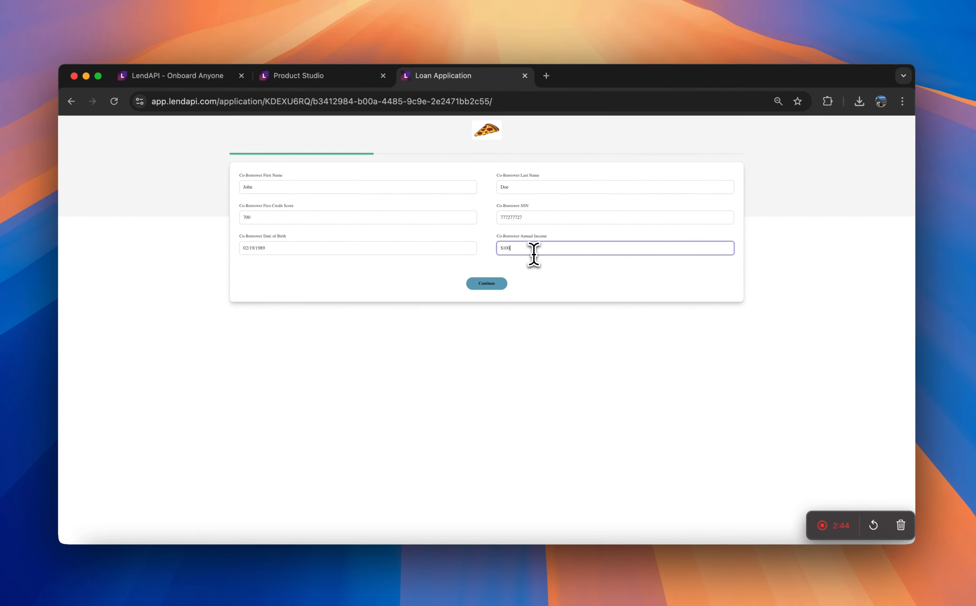
type("0")
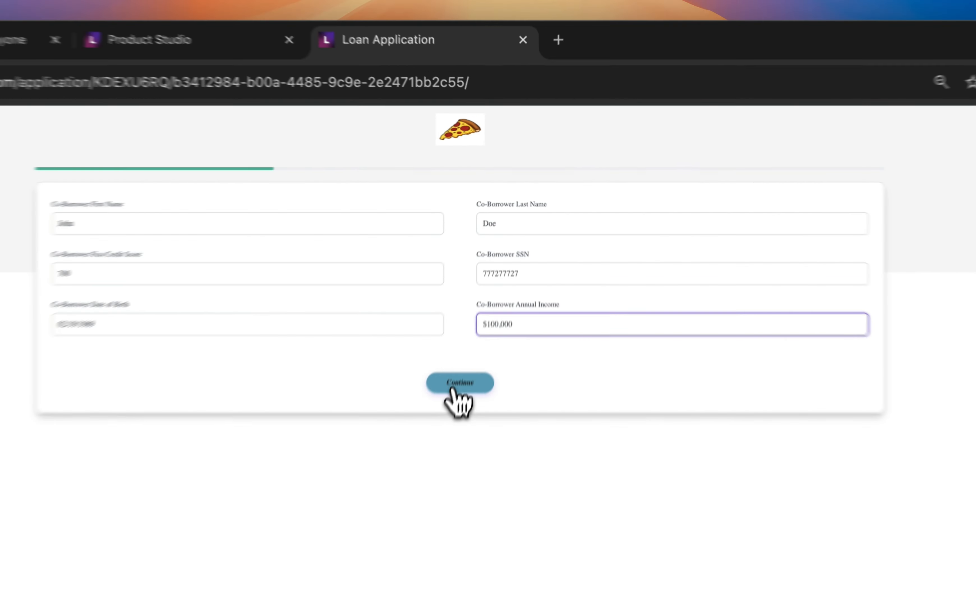
left_click(487, 282)
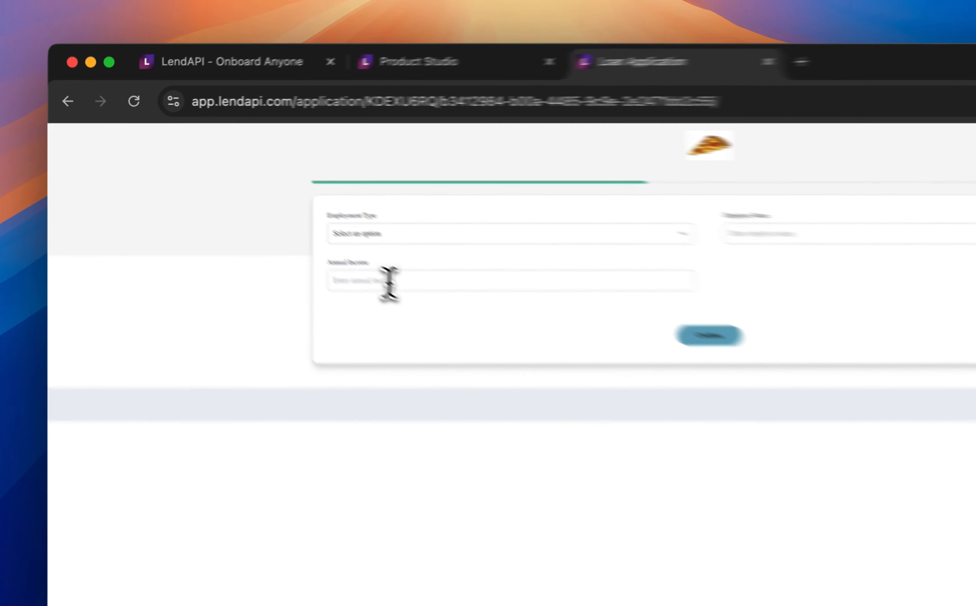
Set the employment type to Full Time and the employer name to Pizza Banking
left_click(285, 216)
left_click(301, 188)
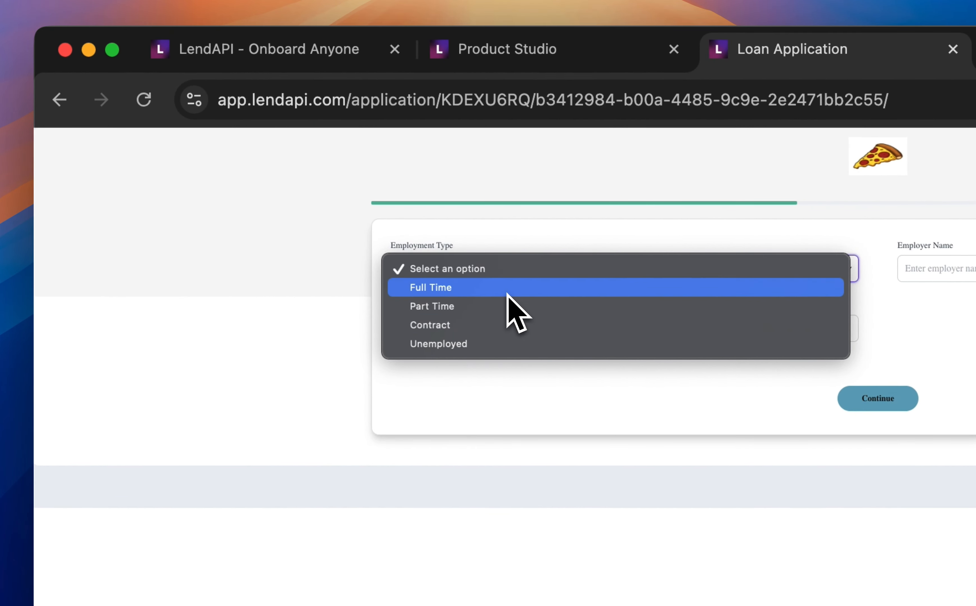
left_click(507, 289)
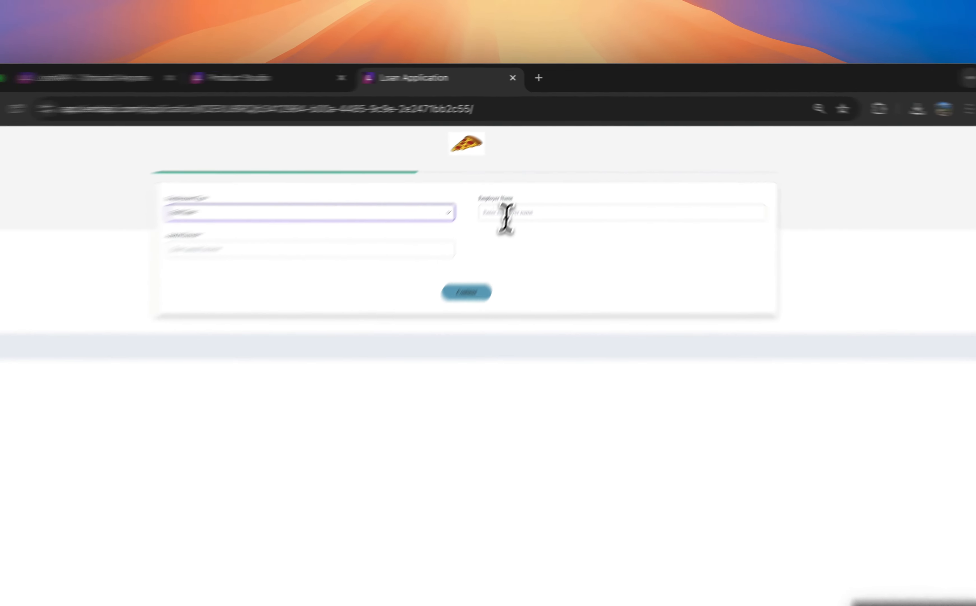
left_click(534, 191)
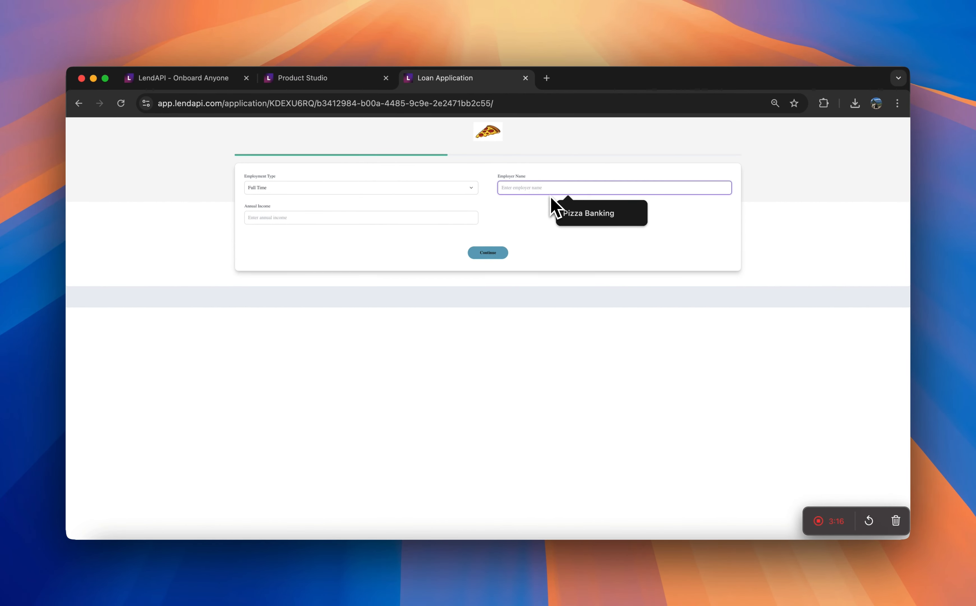
left_click(581, 214)
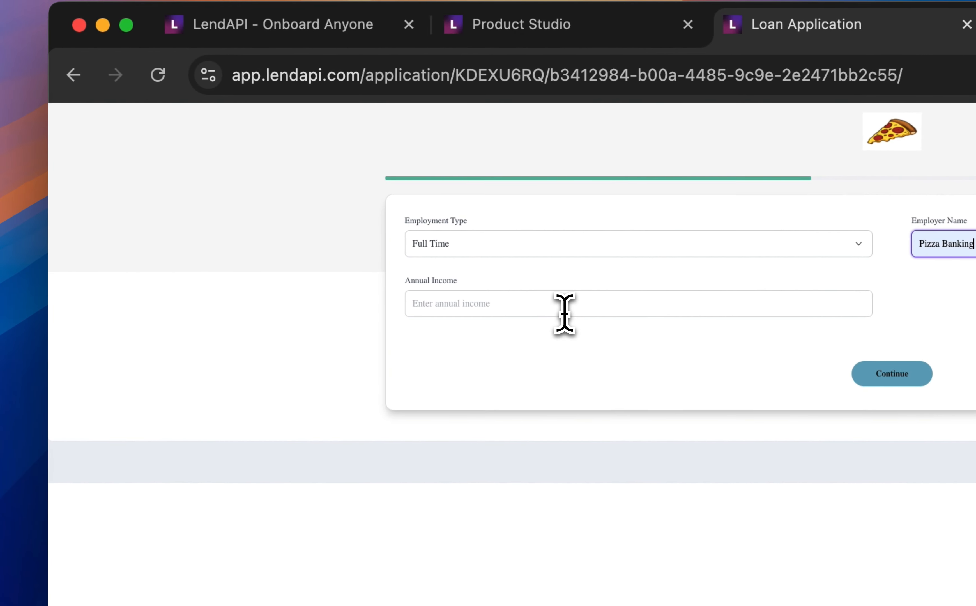
Set the annual income on the employment page to $100,000 and continue to the debt and down payment page
left_click(561, 317)
left_click(586, 365)
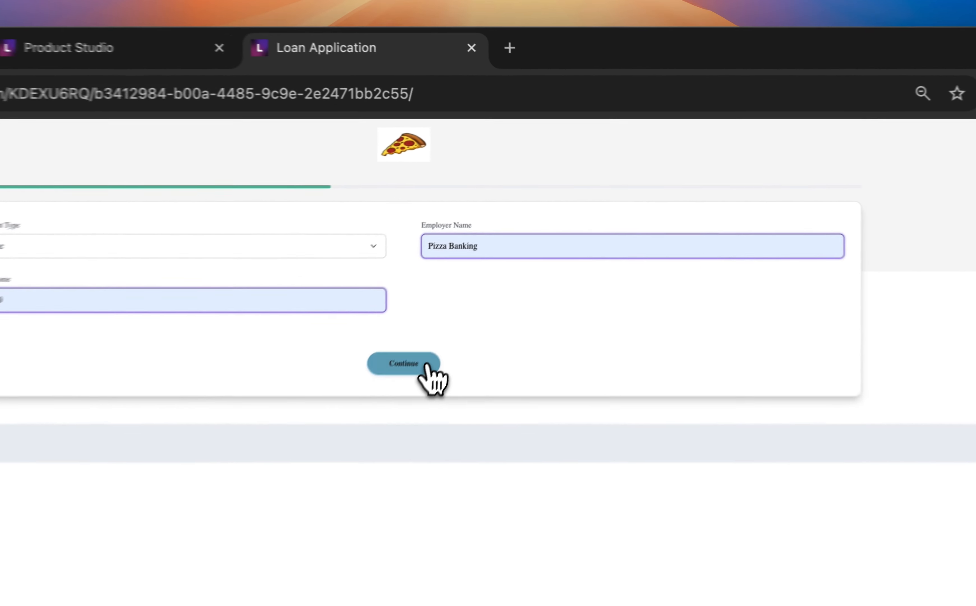
left_click(502, 253)
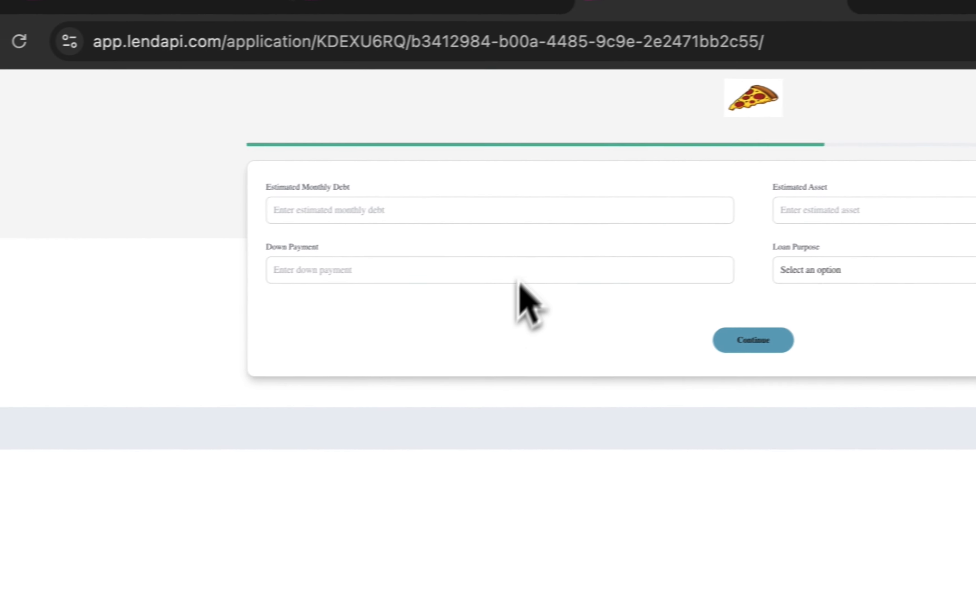
Set the estimated monthly debt to $5,000
left_click(135, 260)
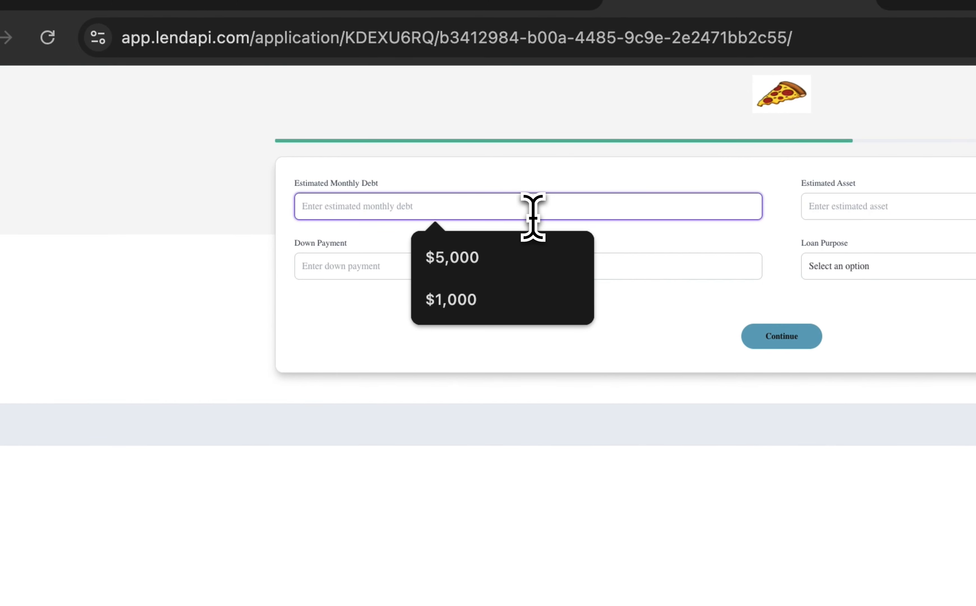
type("100000")
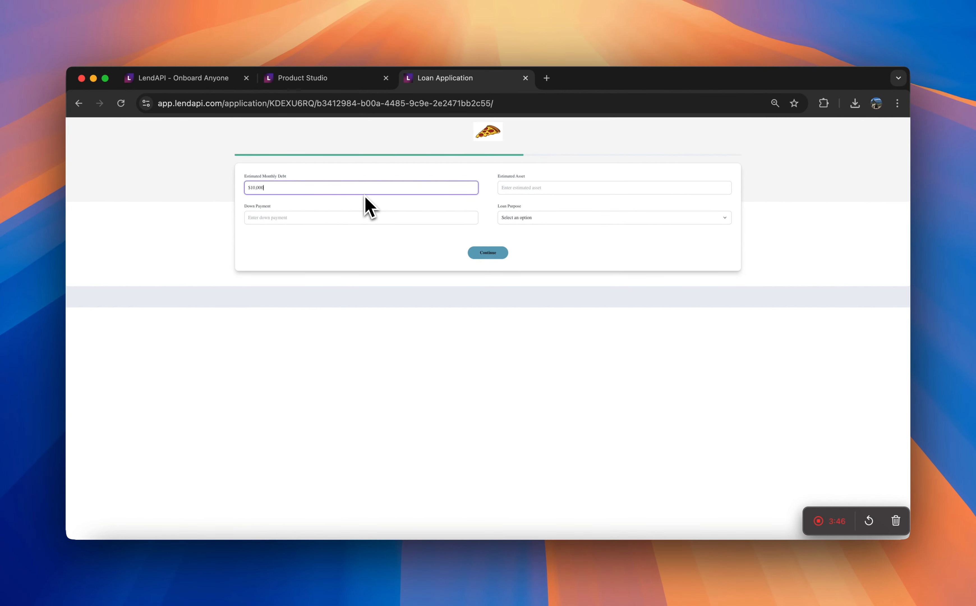
key("BackSpace")
key("BackSpace")
key("BackSpace")
key("BackSpace")
key("BackSpace")
type("5000")
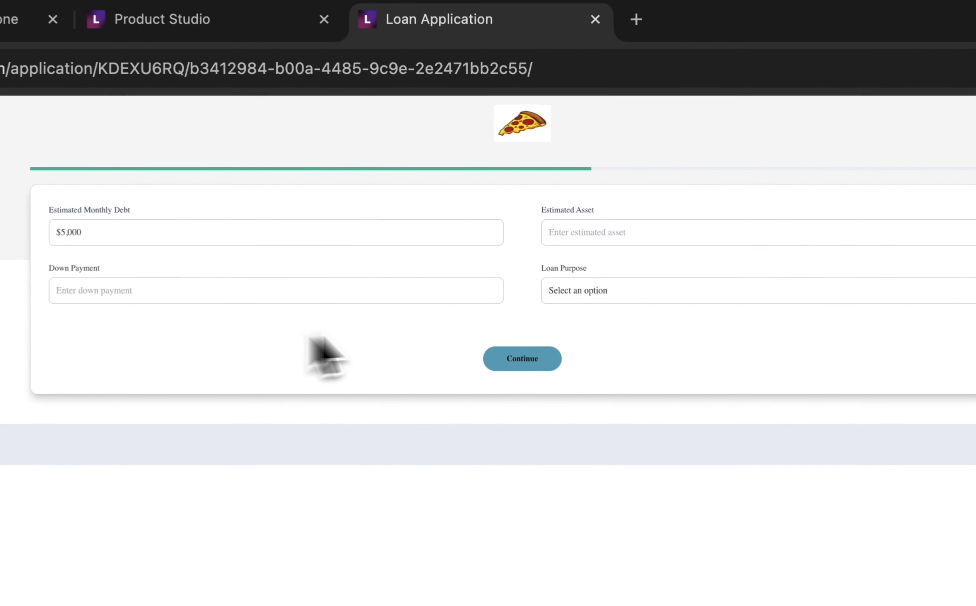
Set the estimated asset to $30,000 and the down payment to $50,000
left_click(535, 189)
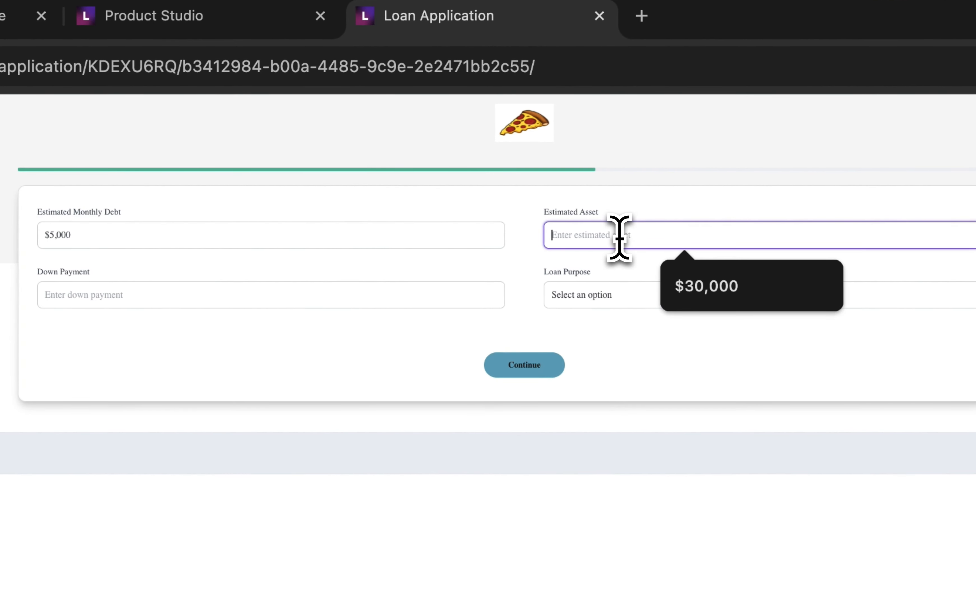
left_click(695, 285)
left_click(303, 300)
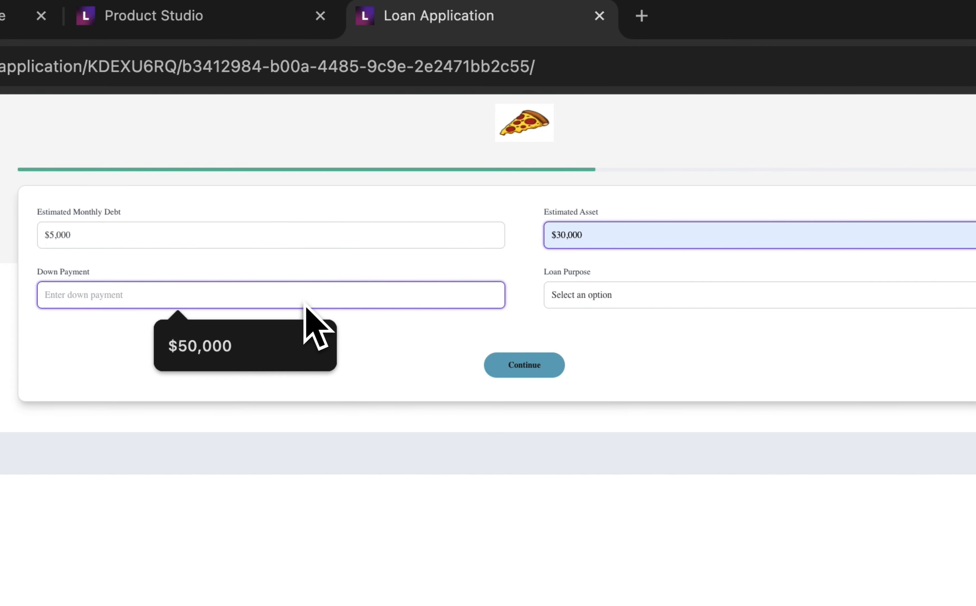
left_click(310, 341)
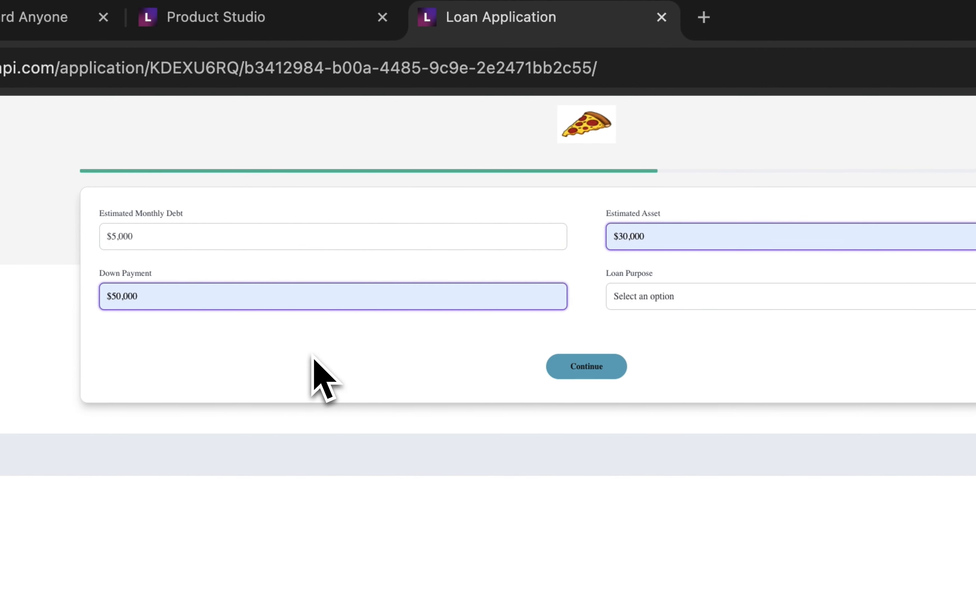
Set the loan purpose to Purchase and continue to the property information page
left_click(667, 302)
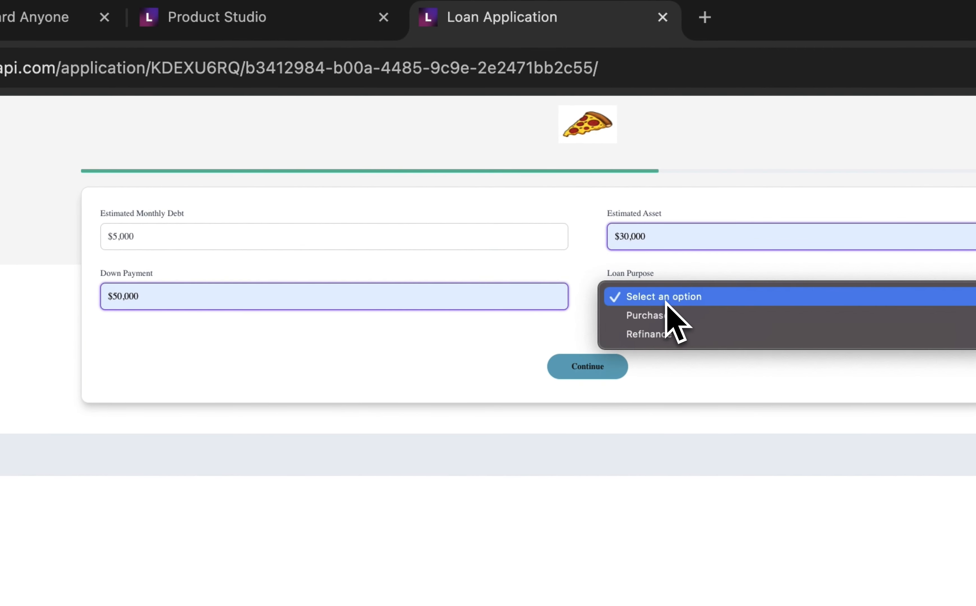
left_click(667, 315)
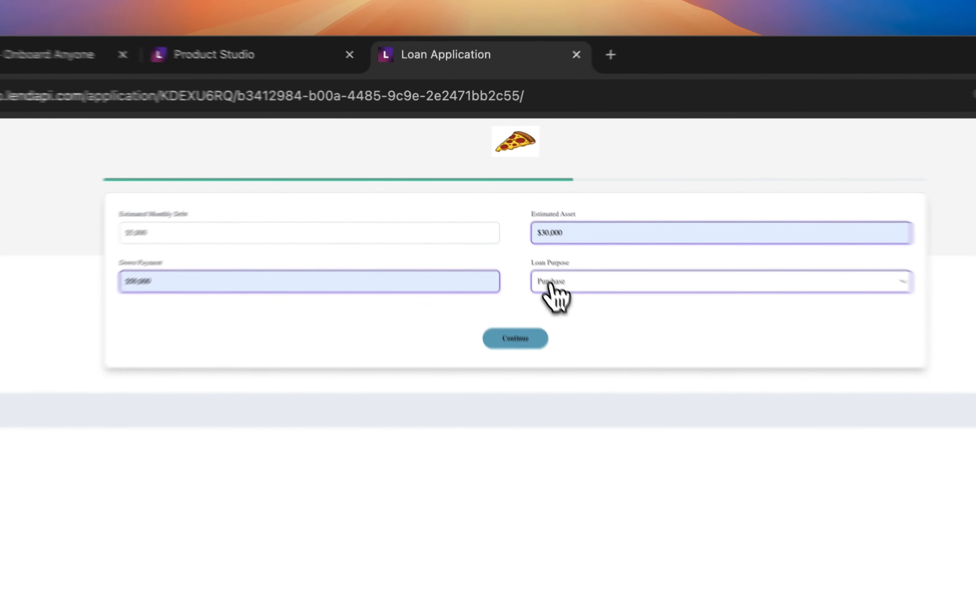
left_click(521, 221)
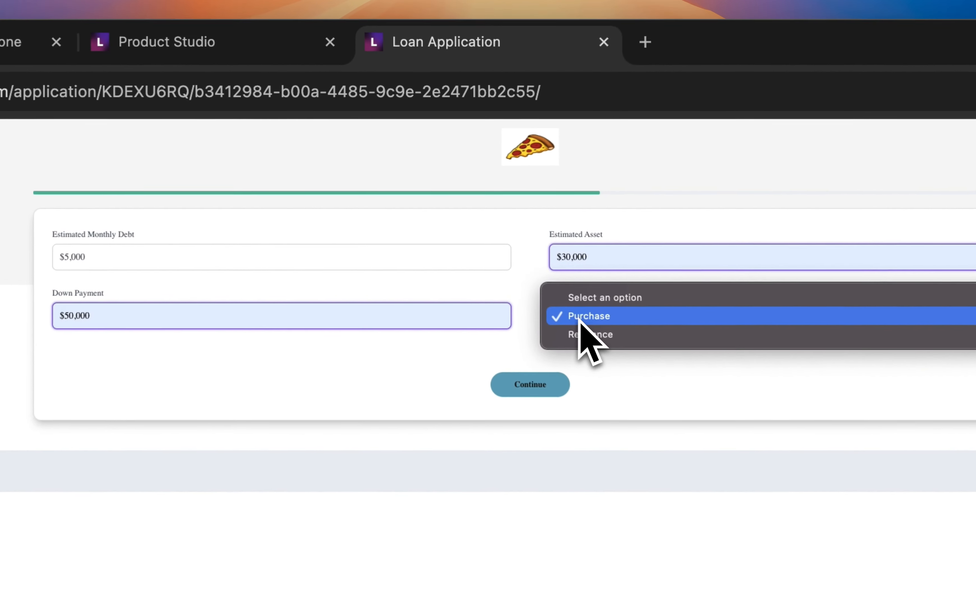
left_click(686, 373)
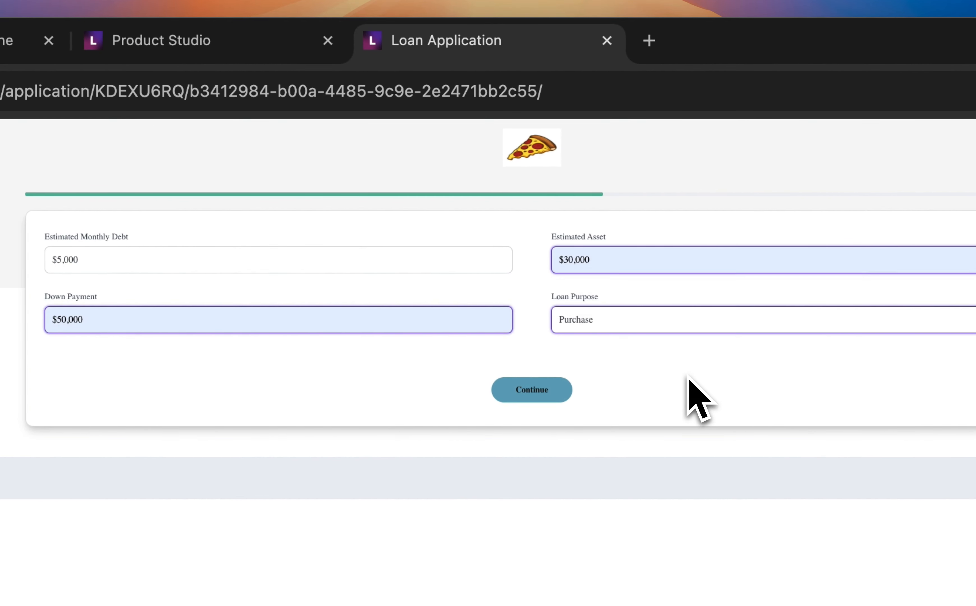
left_click(528, 394)
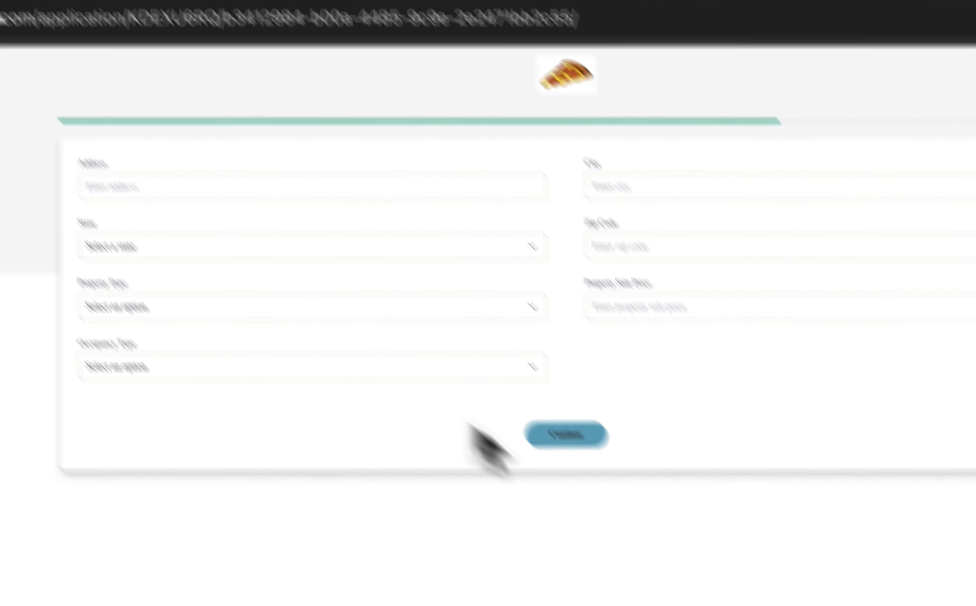
Fill in the property's street address and city from the saved suggestions
left_click(285, 242)
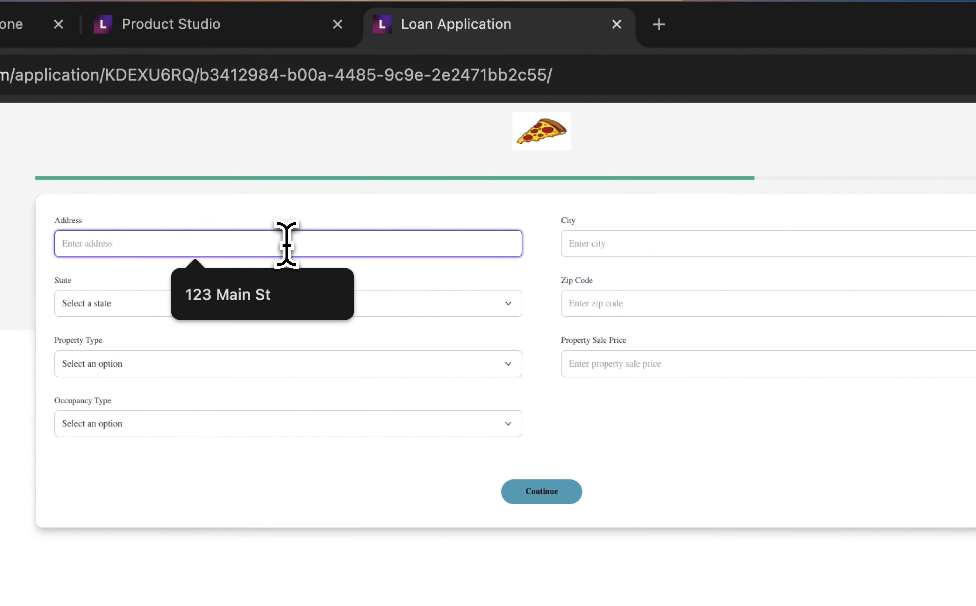
left_click(244, 291)
left_click(655, 273)
left_click(791, 324)
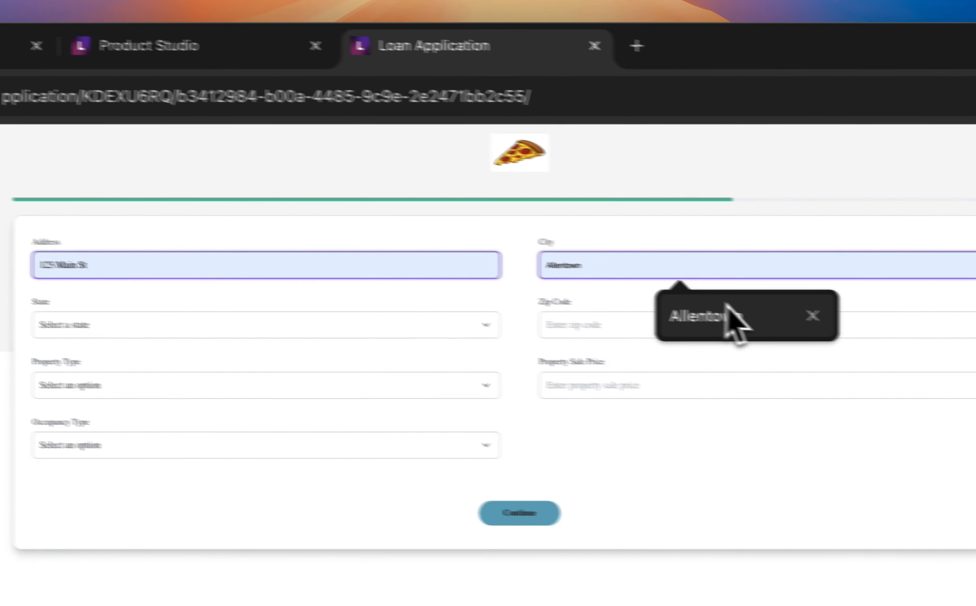
Set the property's state to Pennsylvania (PA) and fill in its zip code
left_click(406, 340)
mouse_move(391, 563)
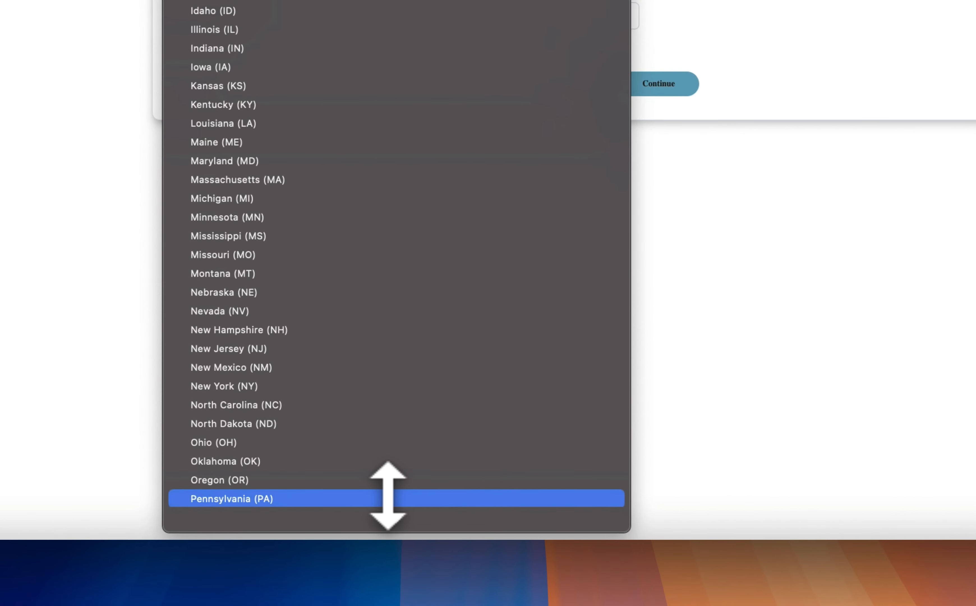
left_click(389, 498)
left_click(668, 208)
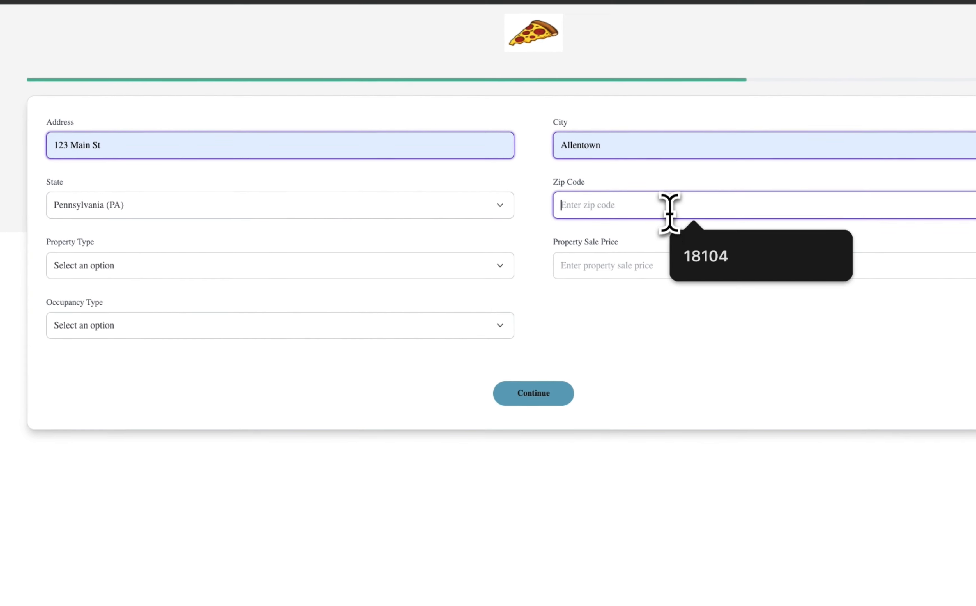
left_click(681, 256)
Set the property type to Single Family and the property sale price to 250000
left_click(319, 272)
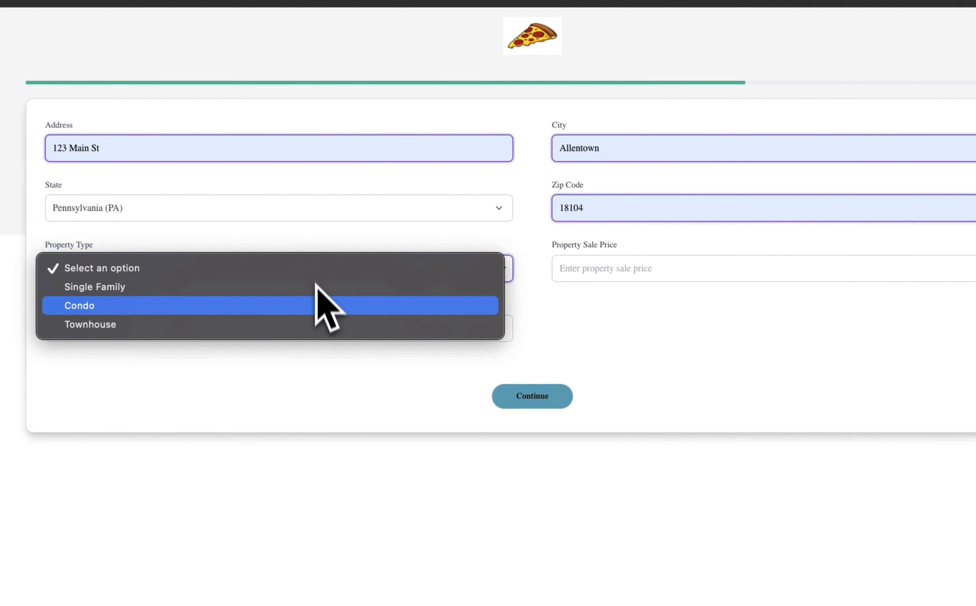
left_click(322, 286)
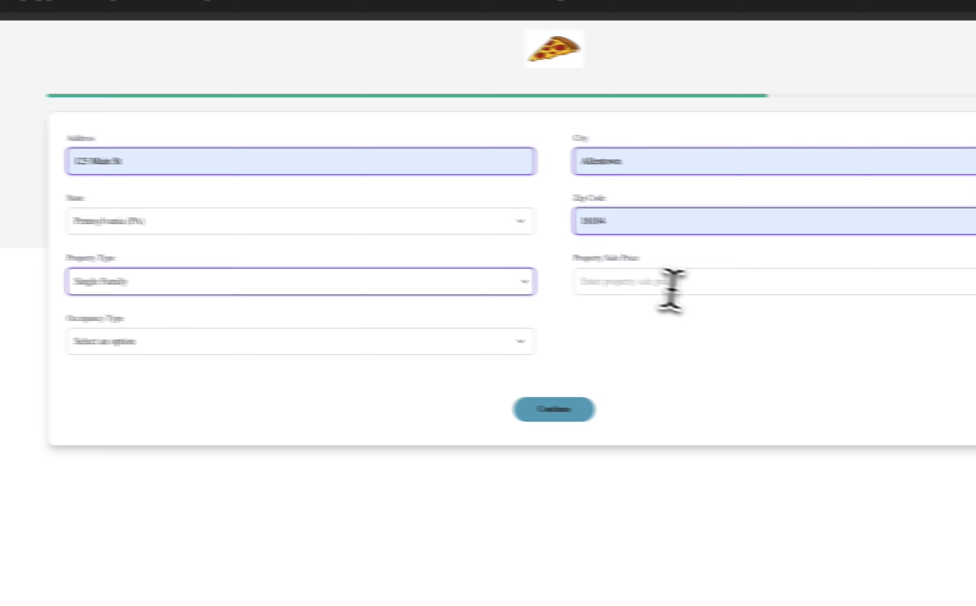
left_click(671, 285)
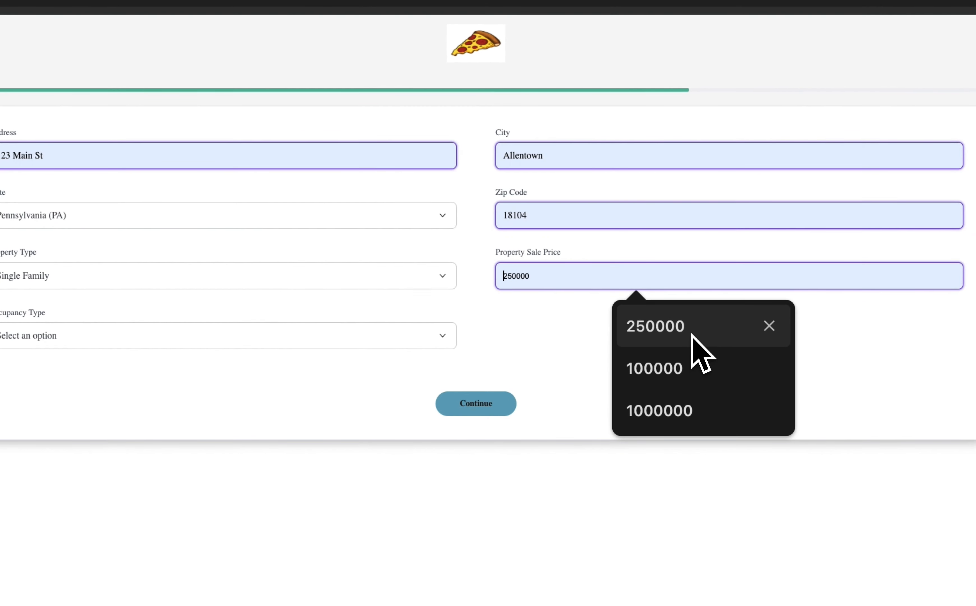
left_click(762, 334)
left_click(516, 277)
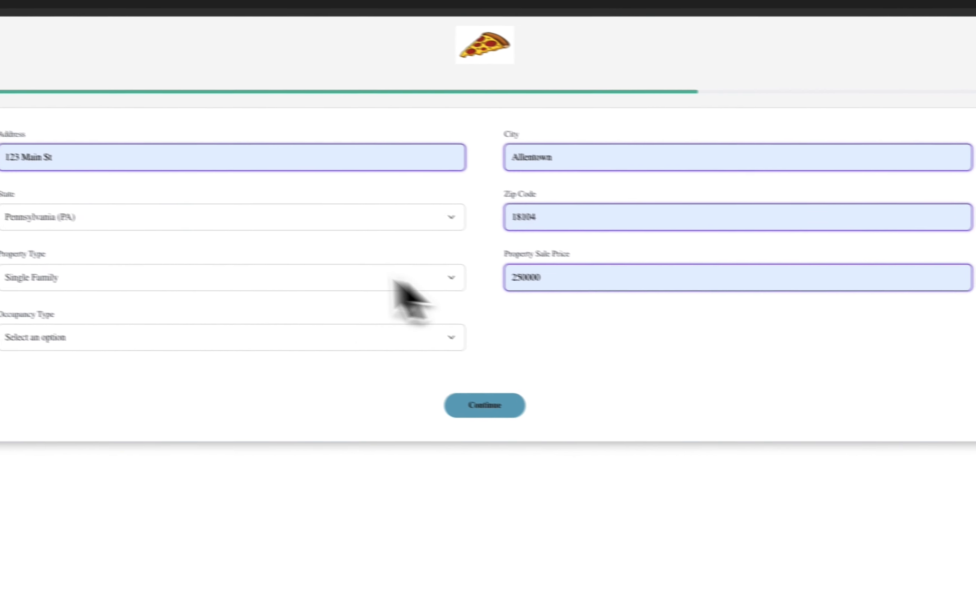
left_click_drag(658, 299, 562, 316)
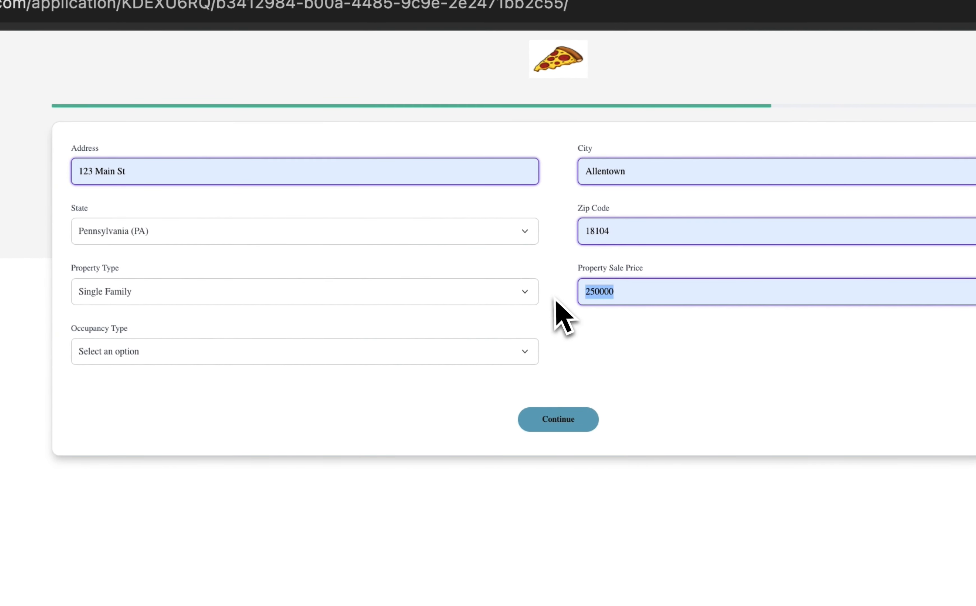
Set the property's occupancy type to Primary Residence
left_click(401, 361)
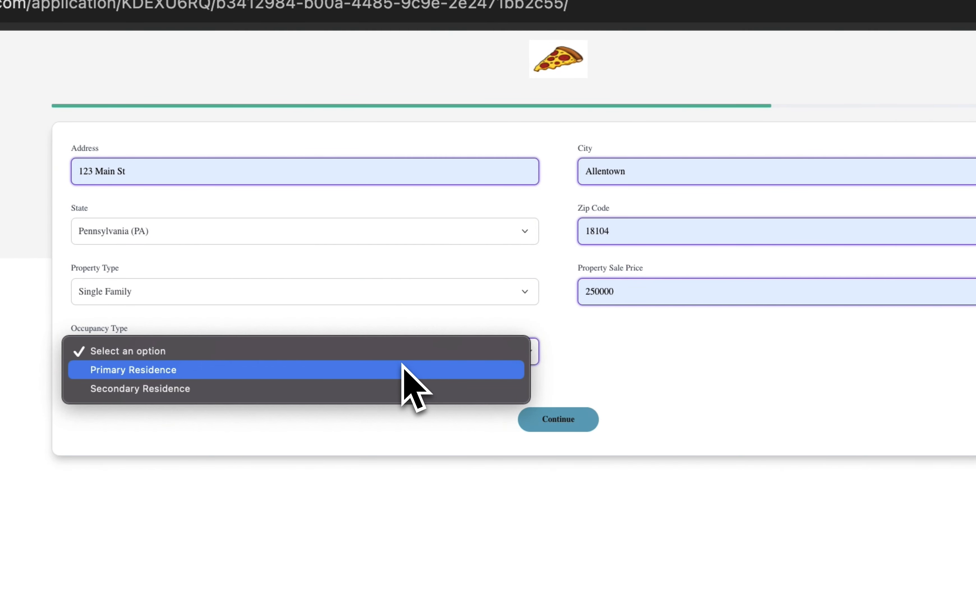
left_click(402, 369)
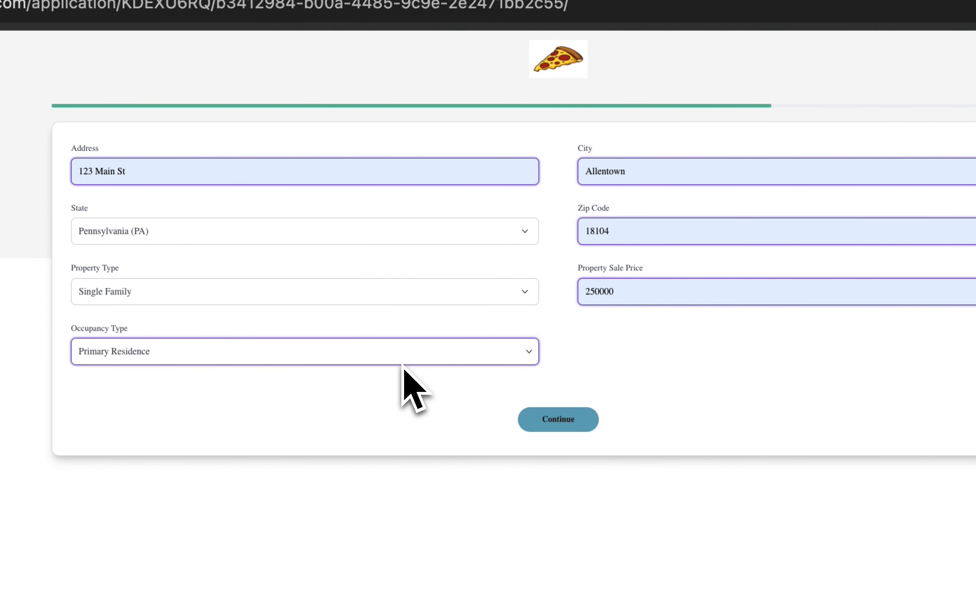
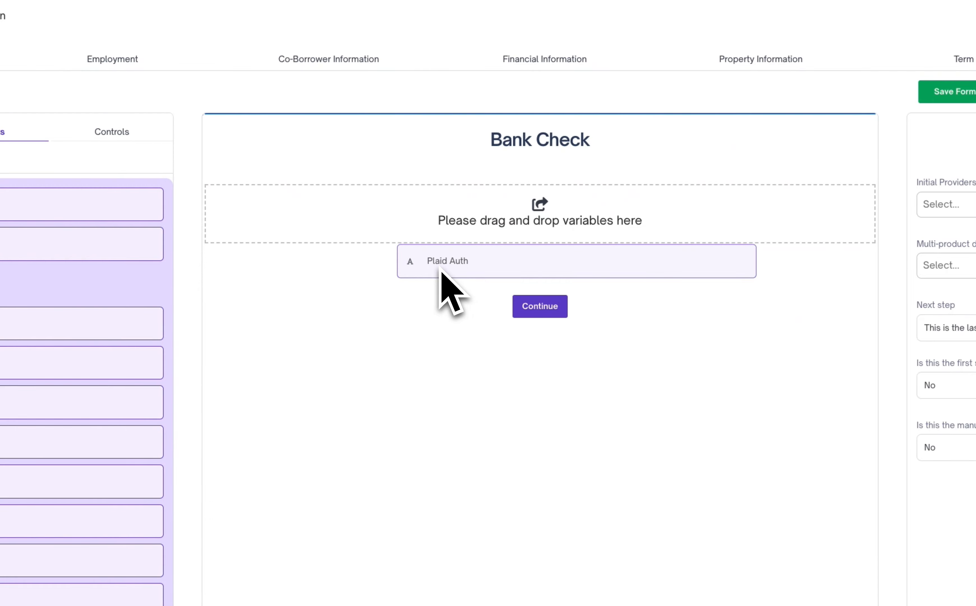
Add the Plaid Auth widget to the Bank Check form, save the form and reload the product builder
left_click_drag(441, 271, 440, 271)
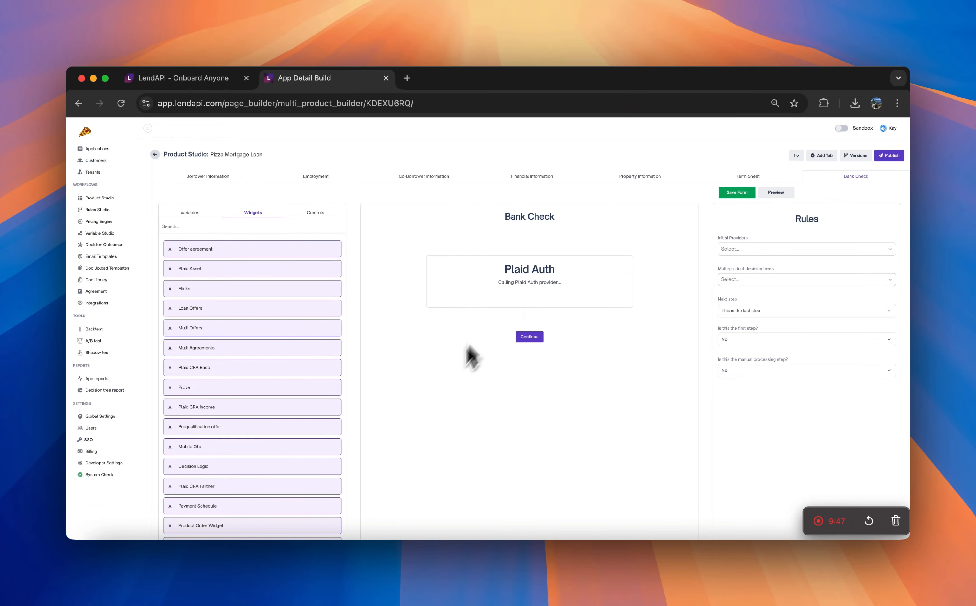
left_click(741, 196)
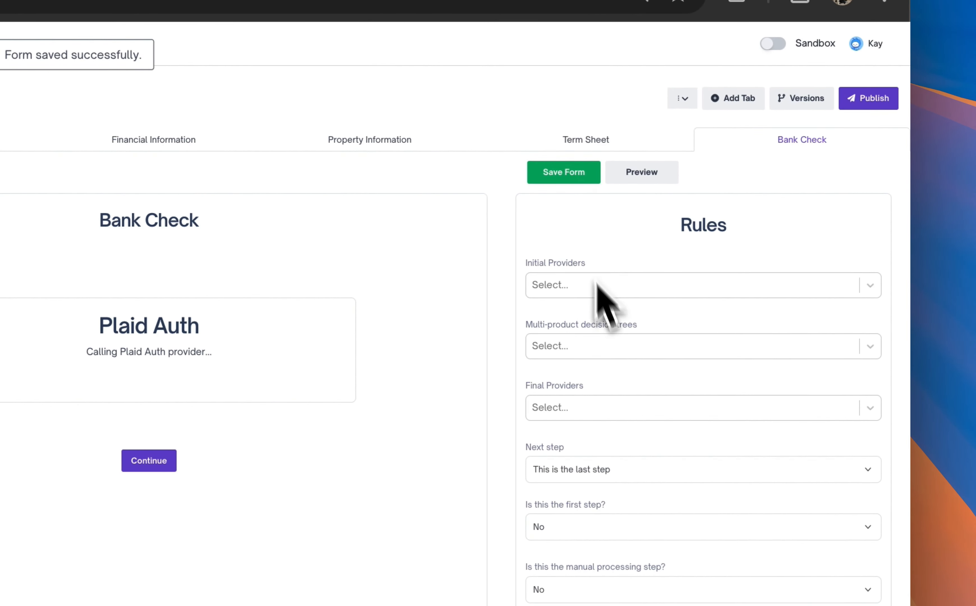
key("super+r")
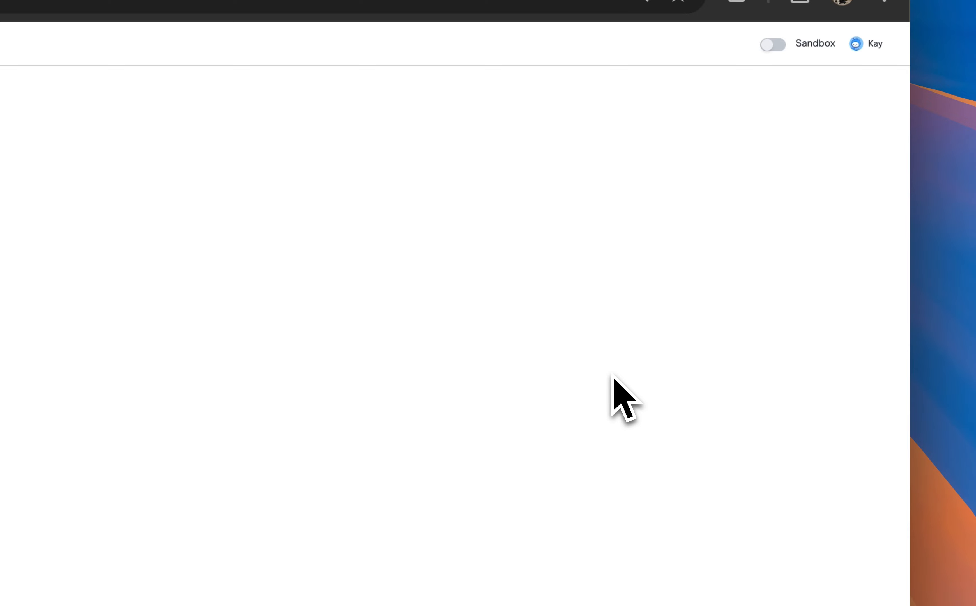
left_click(764, 255)
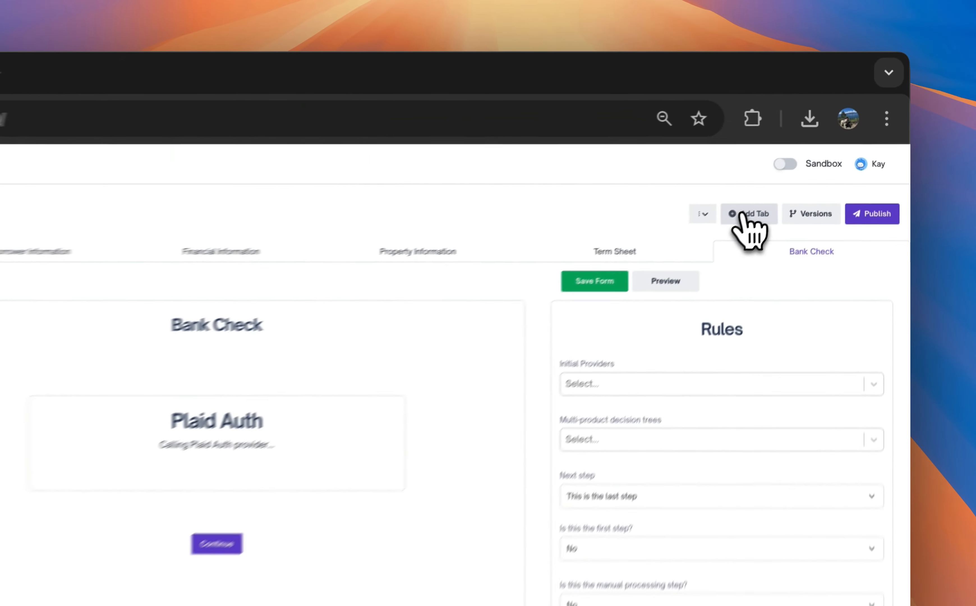
Add a new tab titled Agreement to the Pizza Mortgage Loan product
left_click(818, 156)
left_click(504, 333)
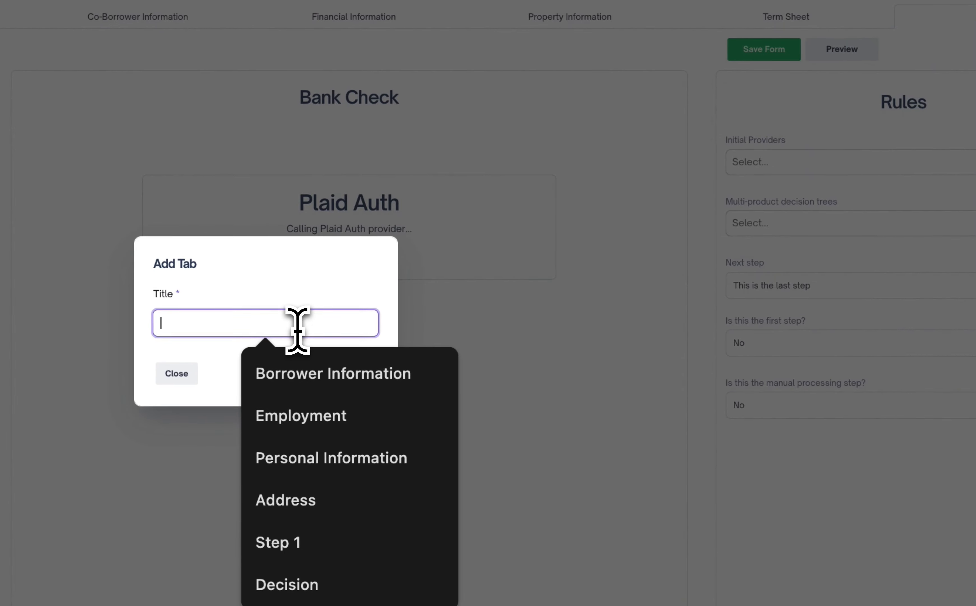
type("Agreement")
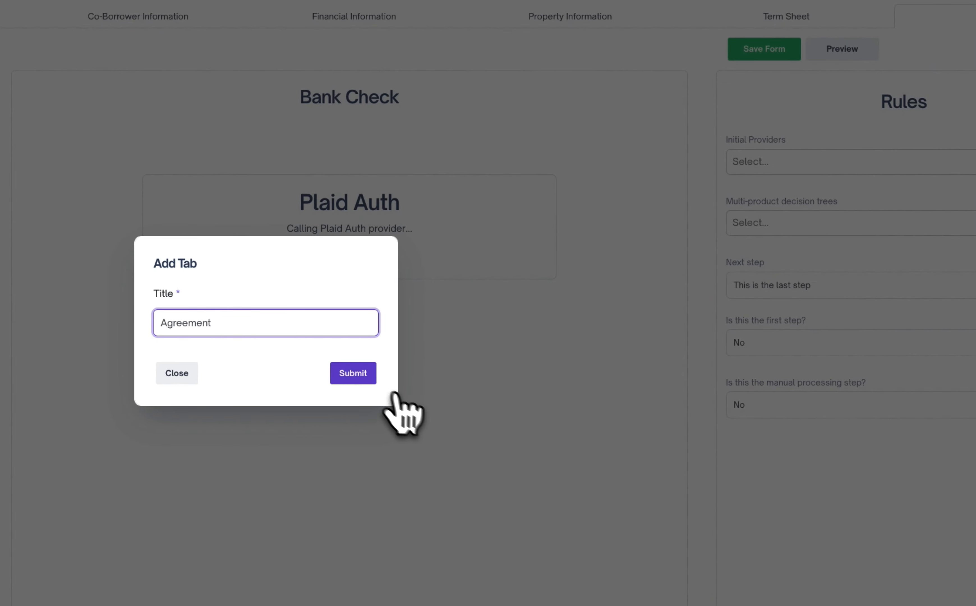
left_click(365, 375)
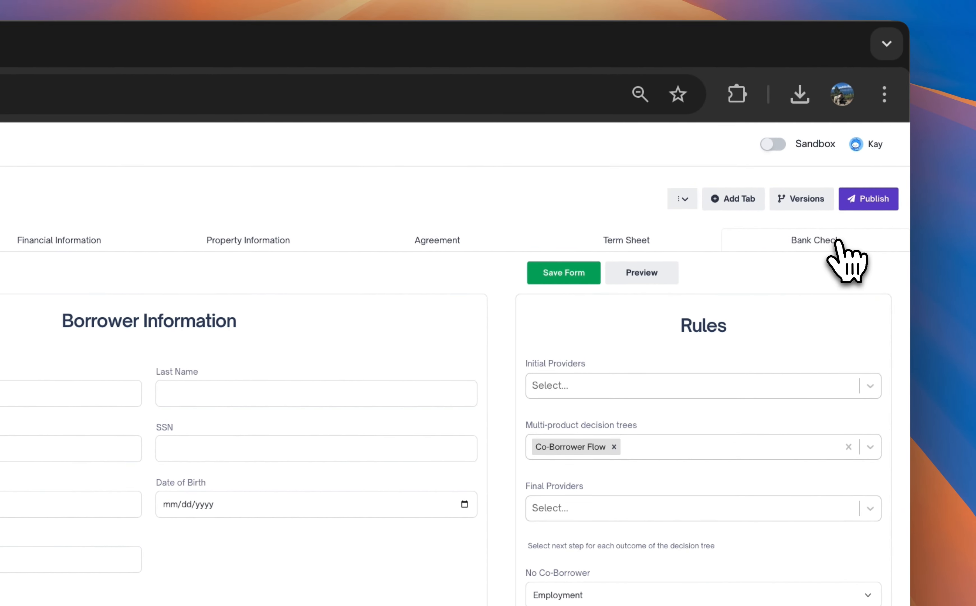
Set the Agreement tab's next step to "This is the last step" and save the form
left_click(457, 244)
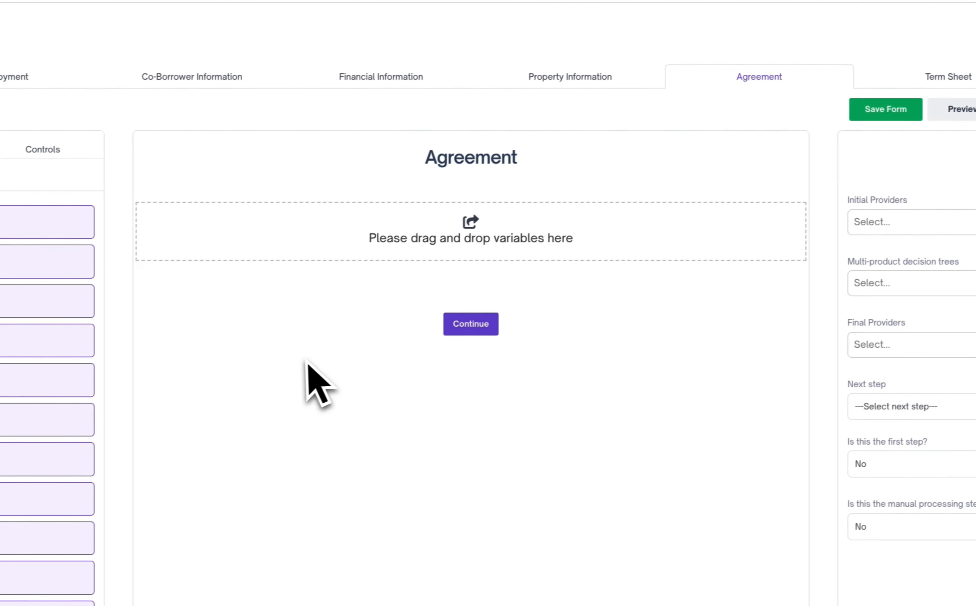
left_click(903, 400)
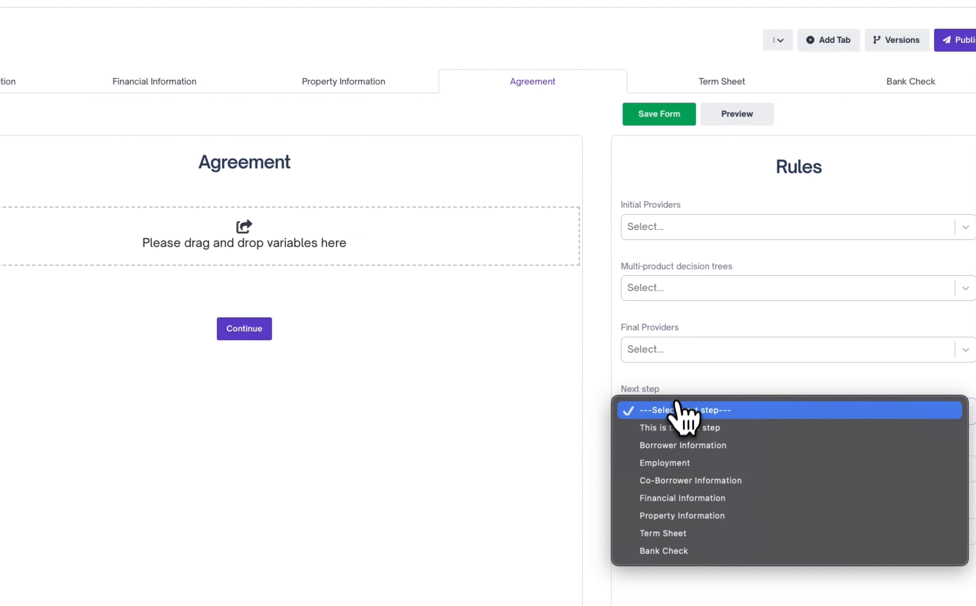
left_click(700, 433)
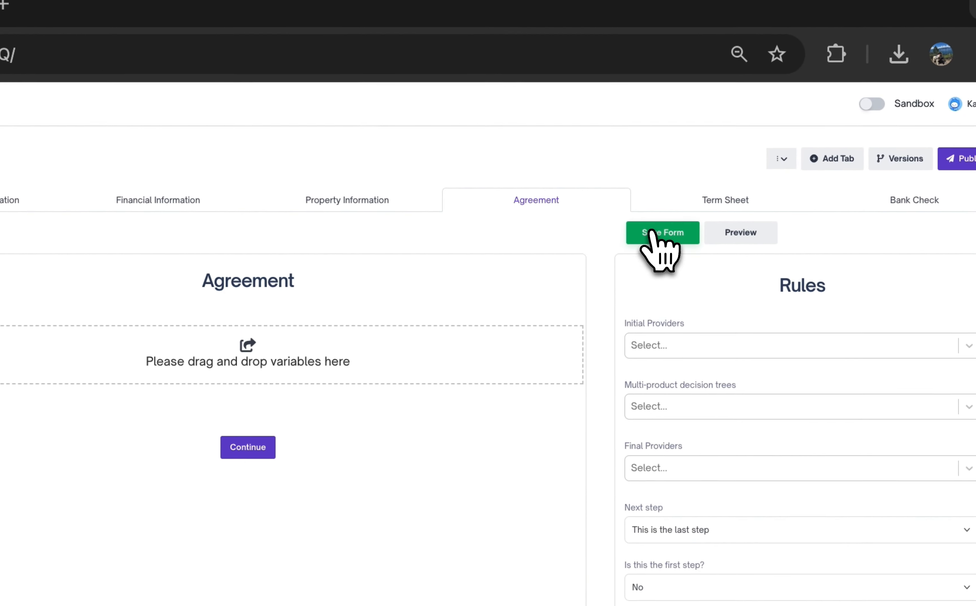
left_click(651, 233)
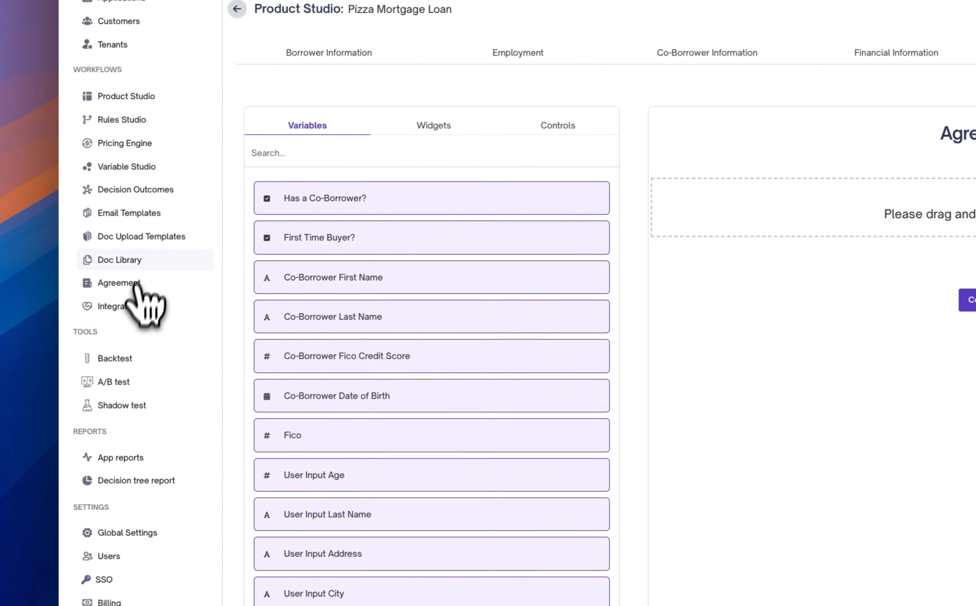
Open the Pizza Mortgage Loan offer agreement for editing, assign it the PL Approved outcome and update the offer
left_click(136, 284)
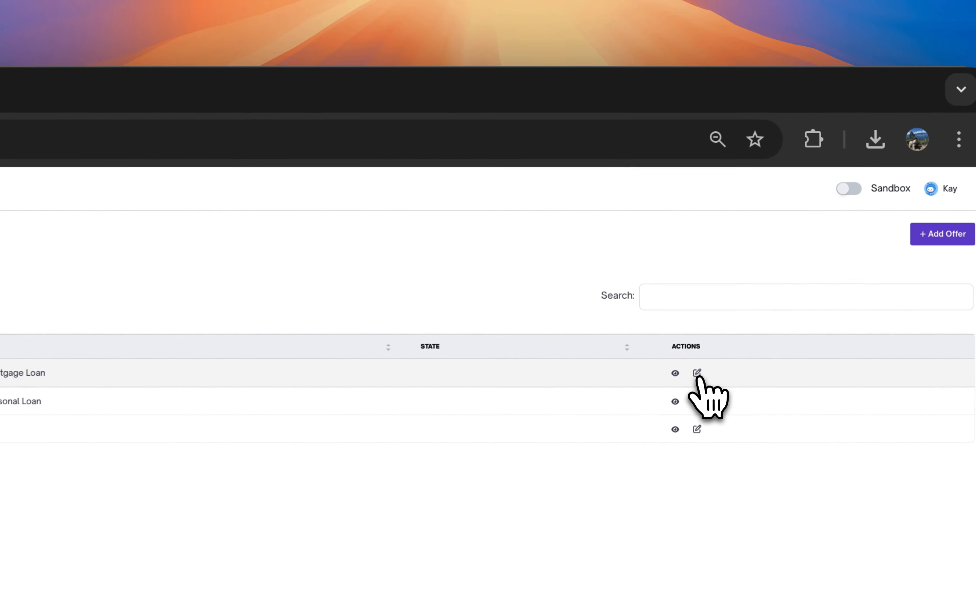
left_click(764, 221)
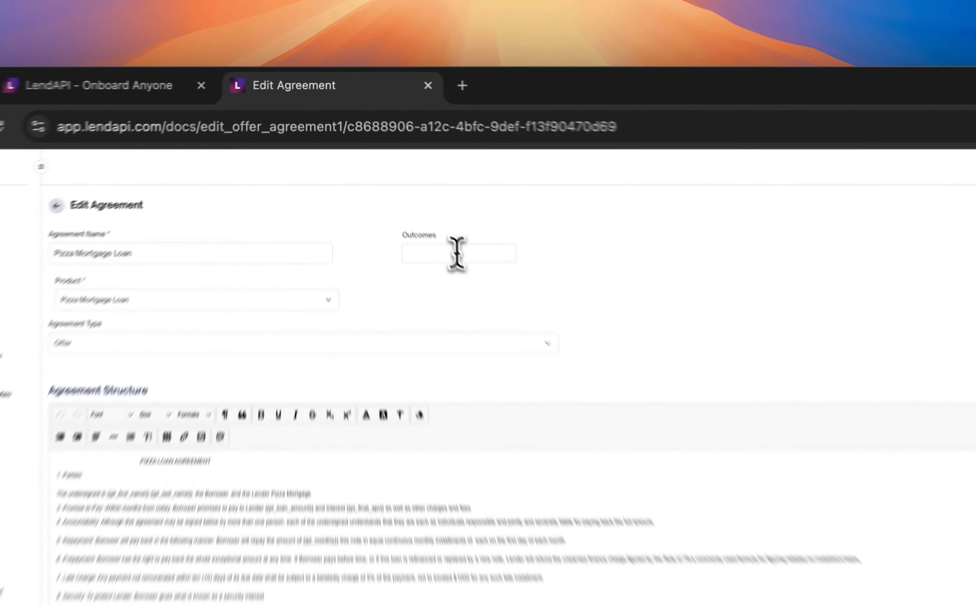
left_click(403, 181)
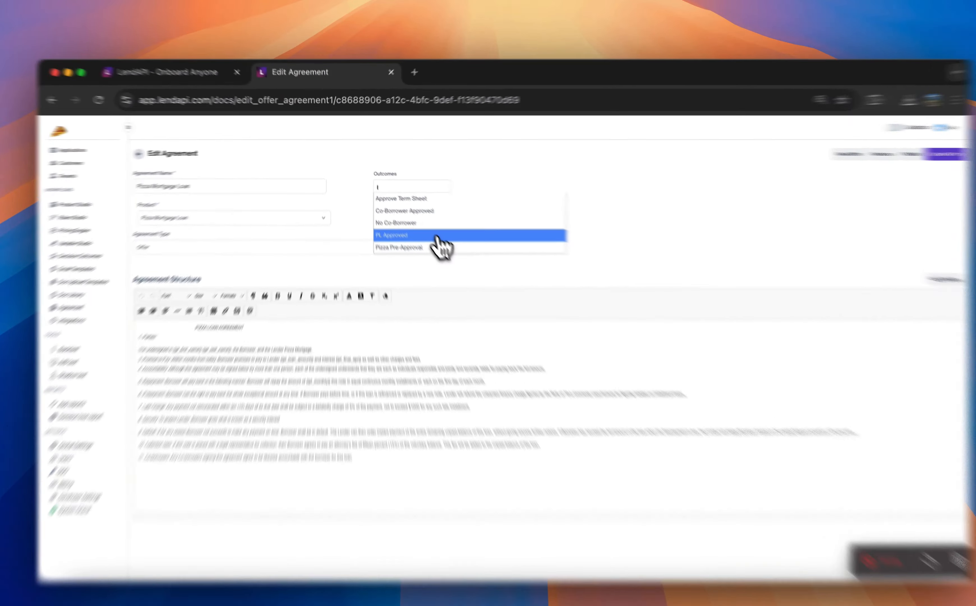
left_click(427, 227)
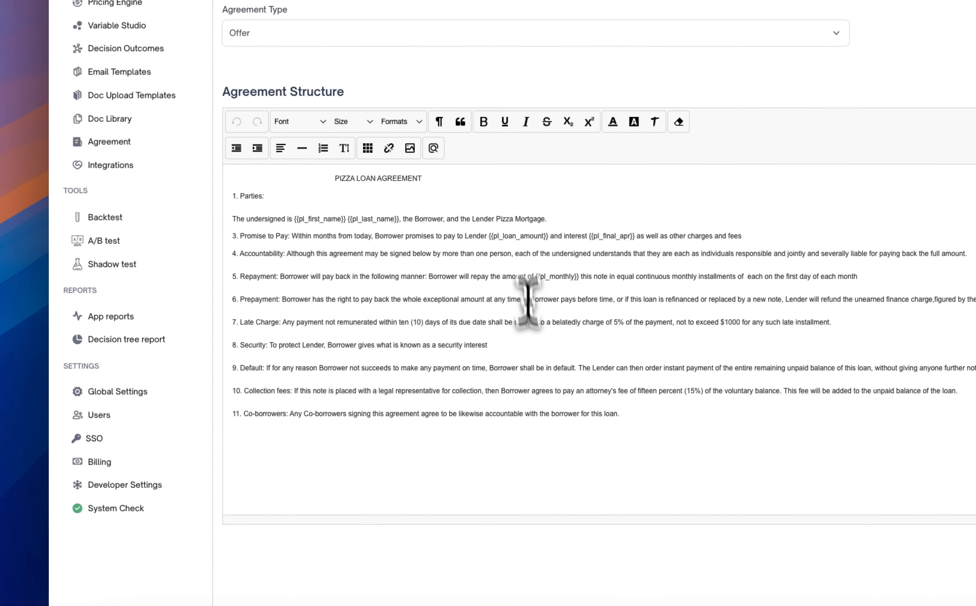
left_click_drag(489, 234, 648, 236)
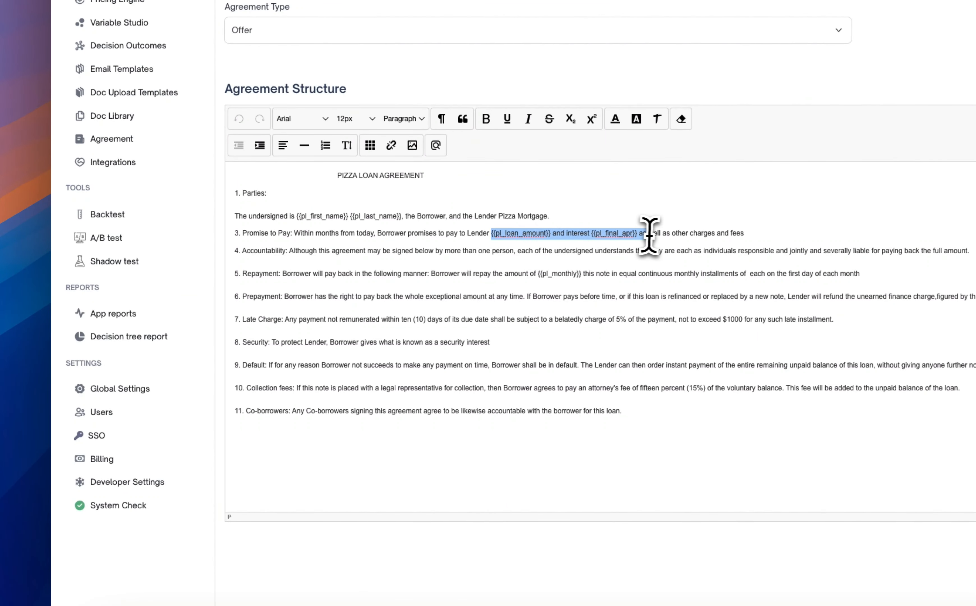
left_click(595, 330)
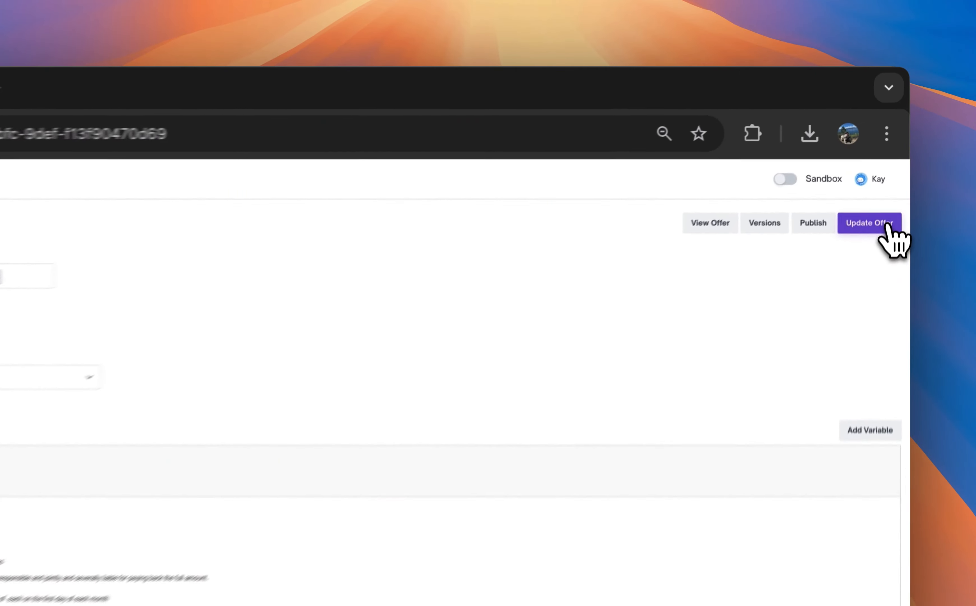
left_click(898, 155)
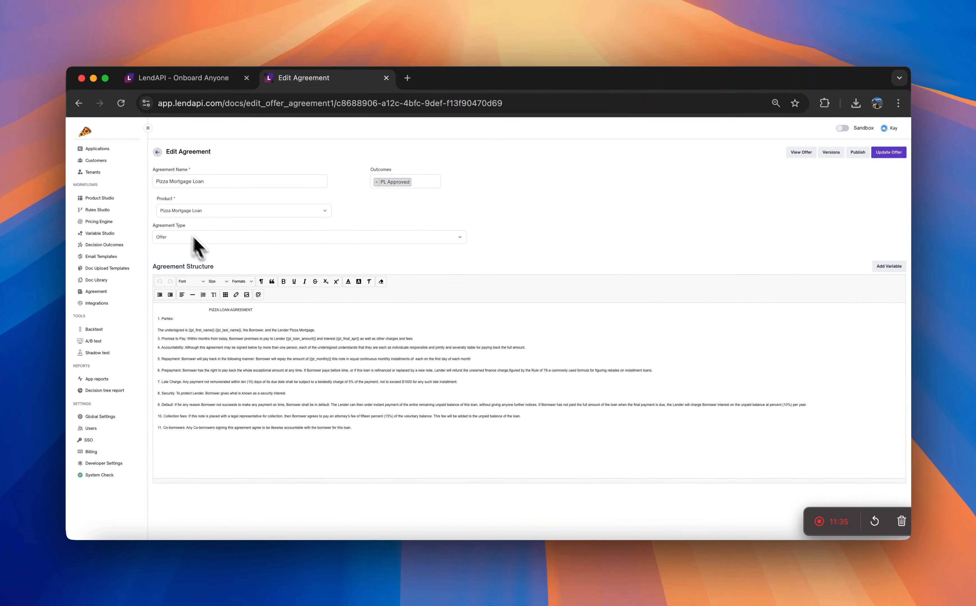
left_click(874, 154)
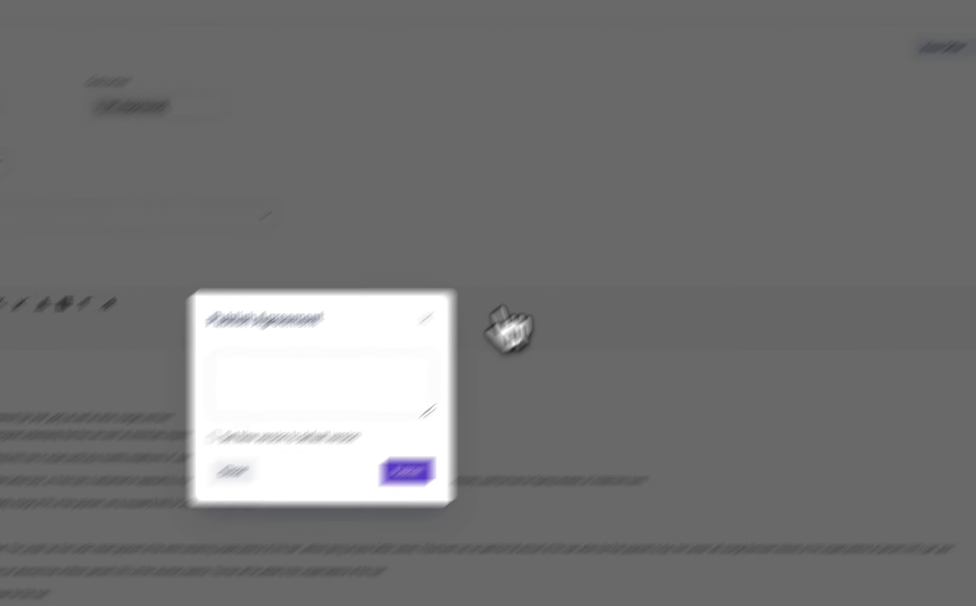
type("Ready")
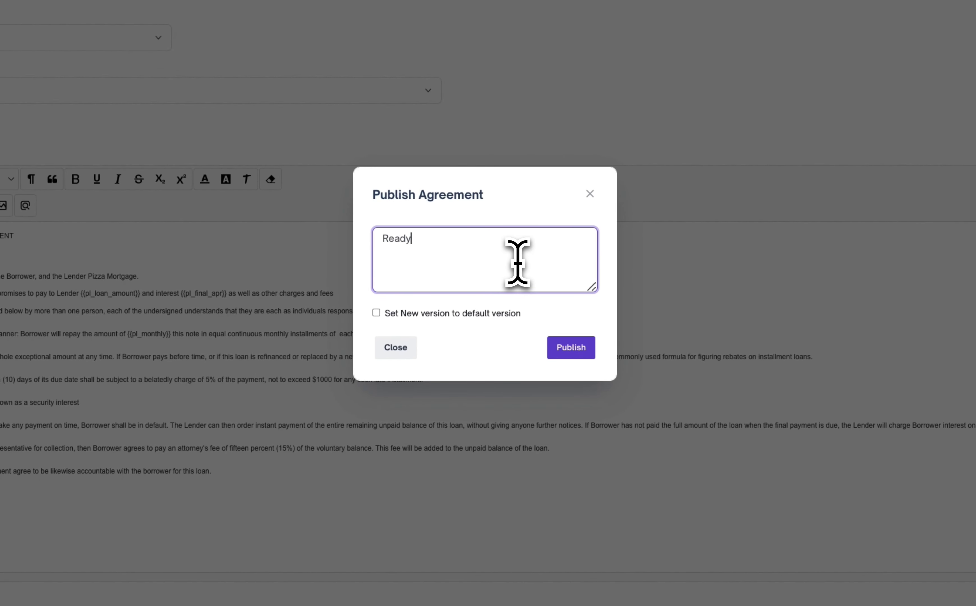
left_click(470, 317)
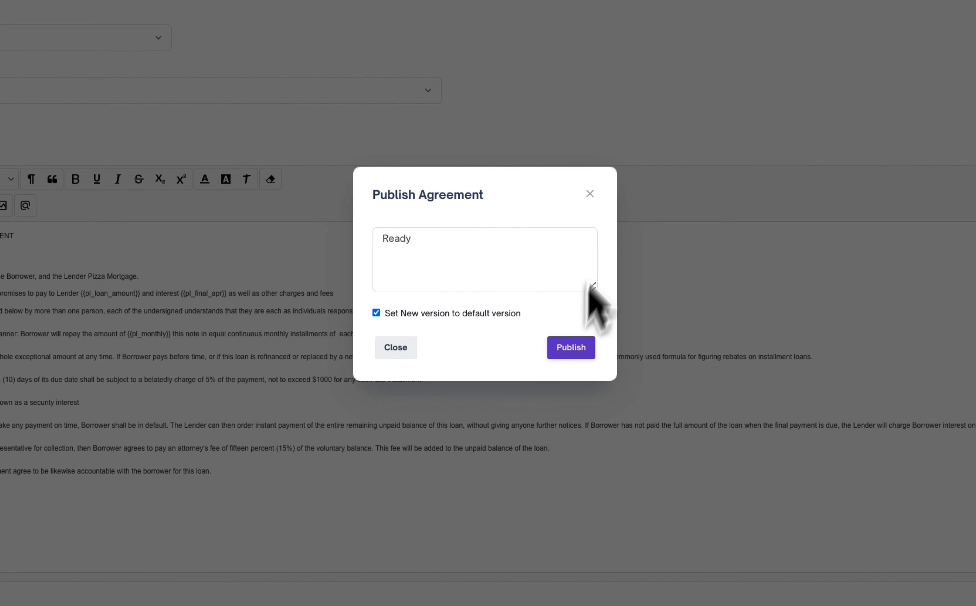
left_click(590, 193)
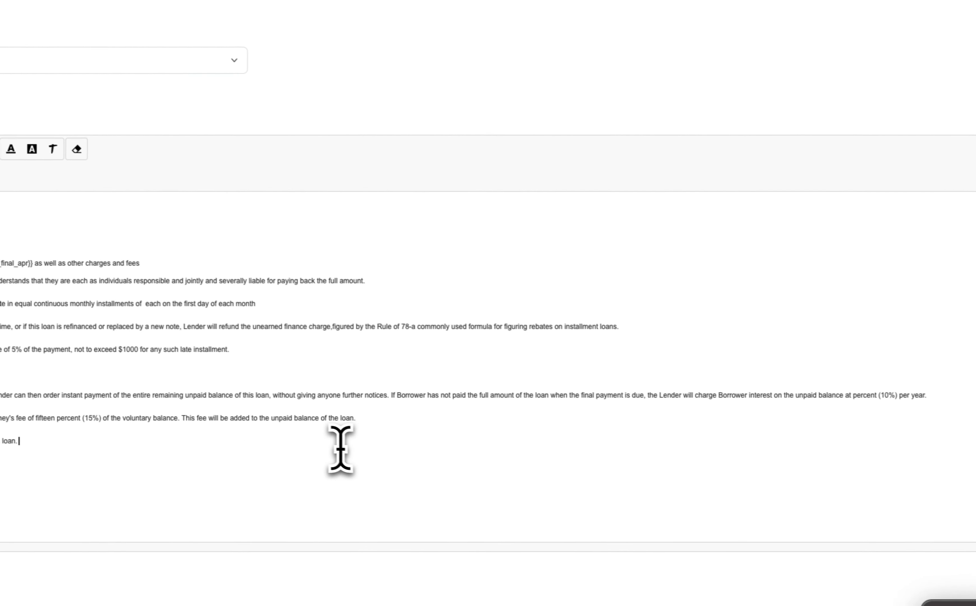
Update the offer and publish the agreement with the description "Ready", setting the new version as the default
left_click(862, 236)
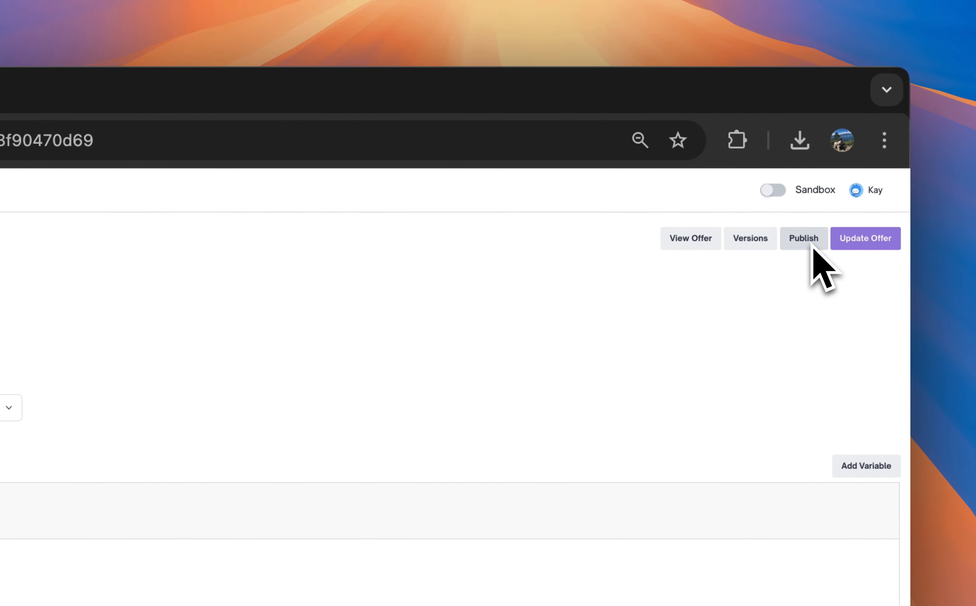
left_click(810, 247)
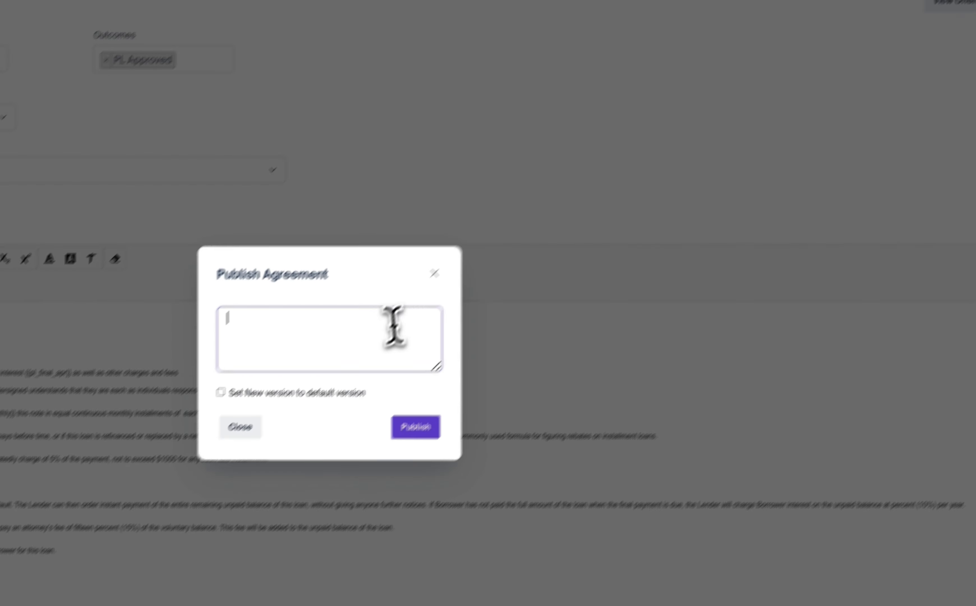
type("r")
key("BackSpace")
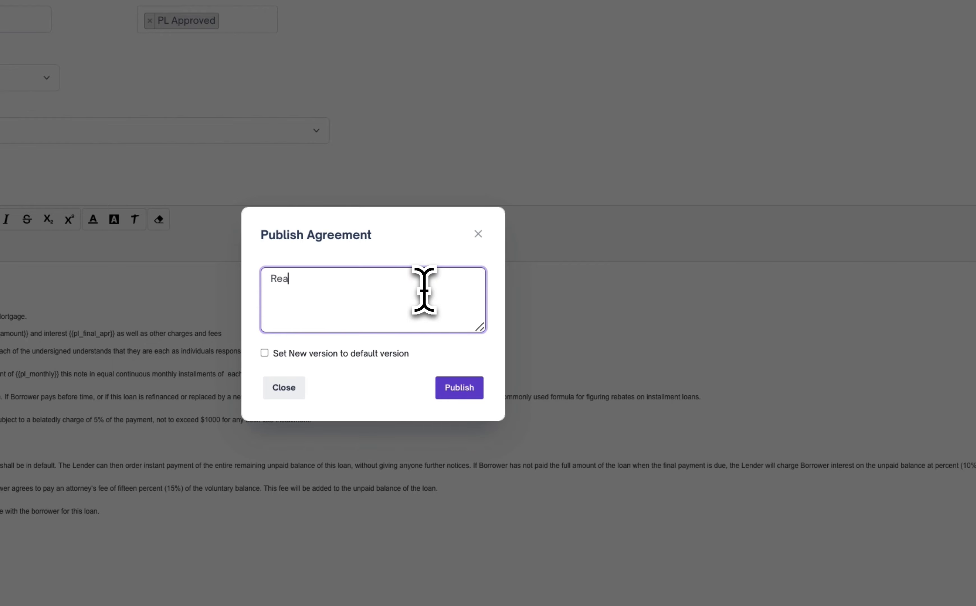
left_click(402, 351)
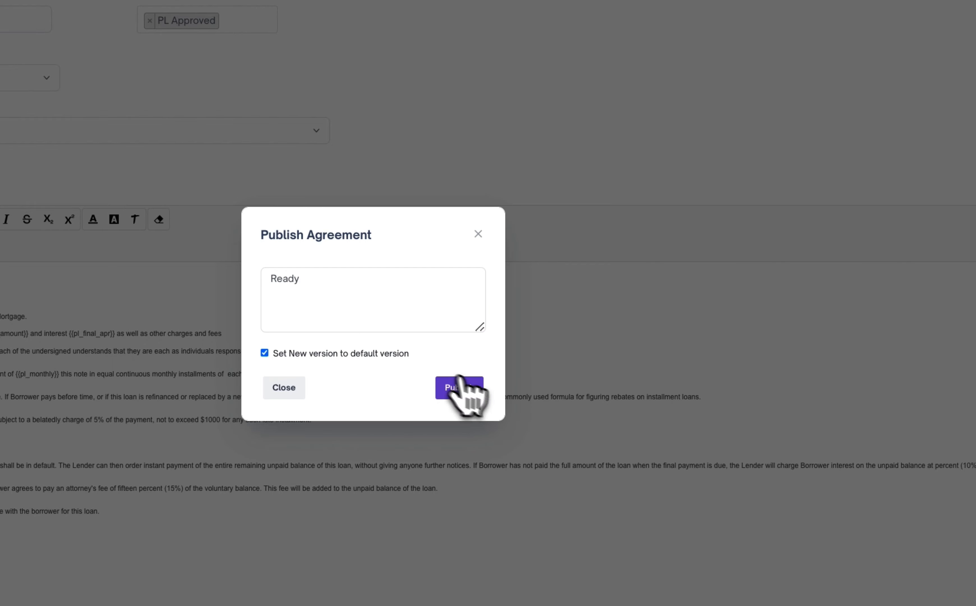
left_click(478, 389)
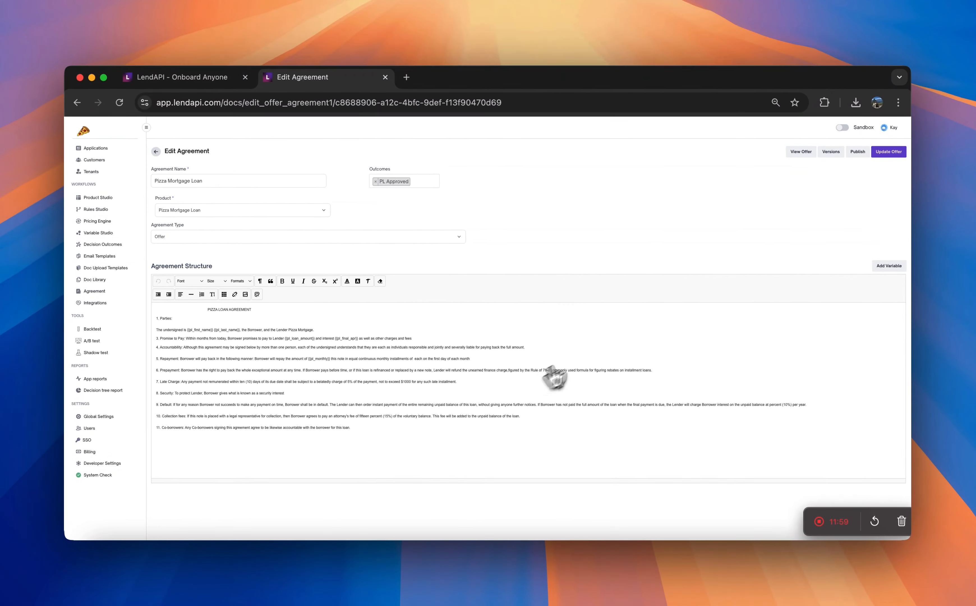
Review the agreement's product setting and its version history, and close the history page
scroll(196, 219, "up", 5)
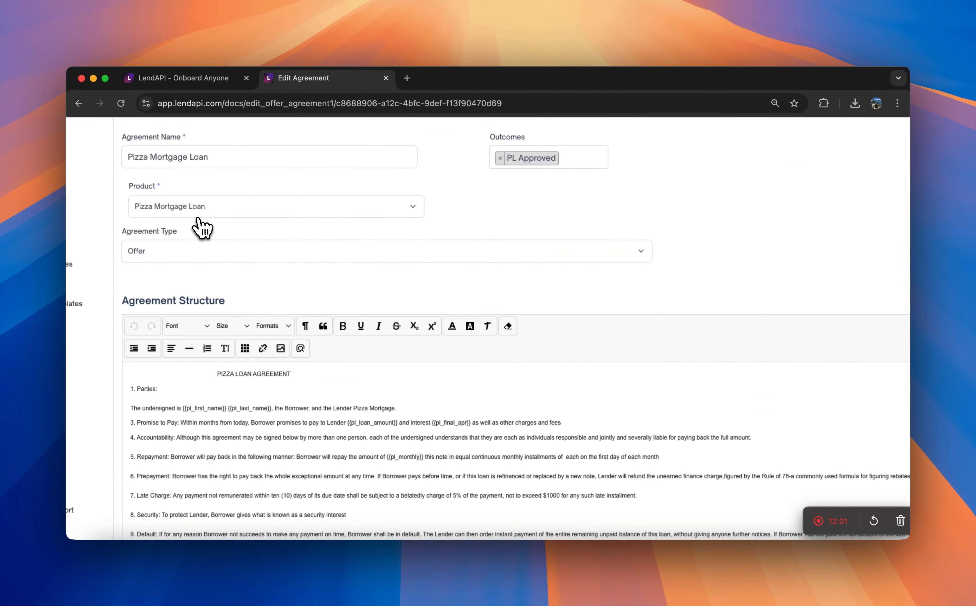
scroll(200, 228, "up", 4)
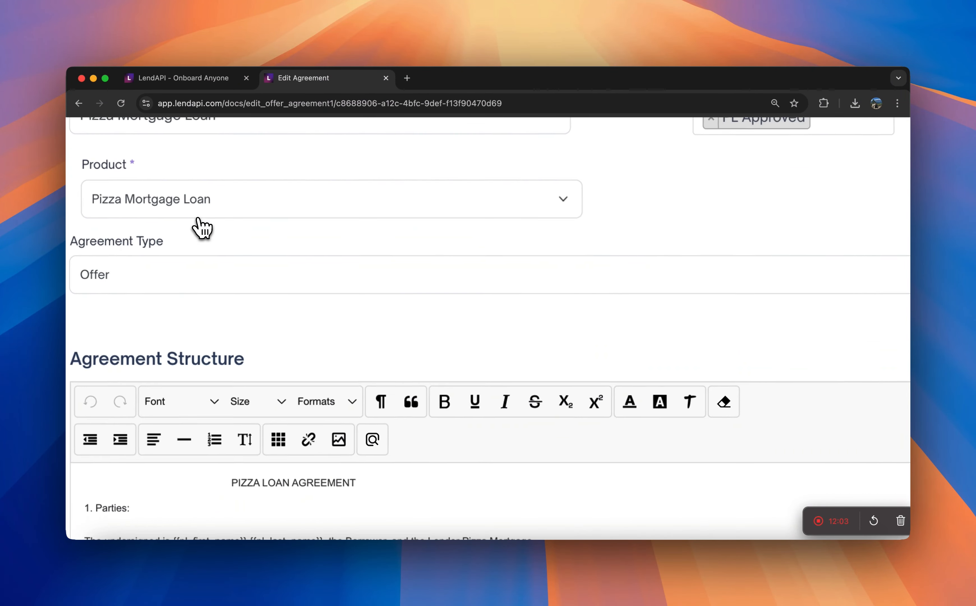
scroll(338, 335, "down", 8)
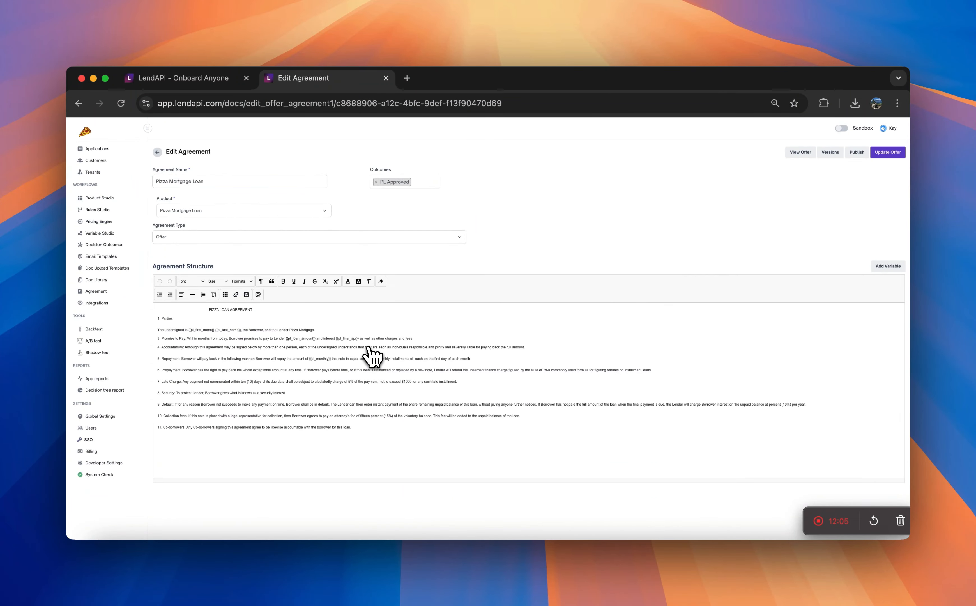
left_click(829, 152)
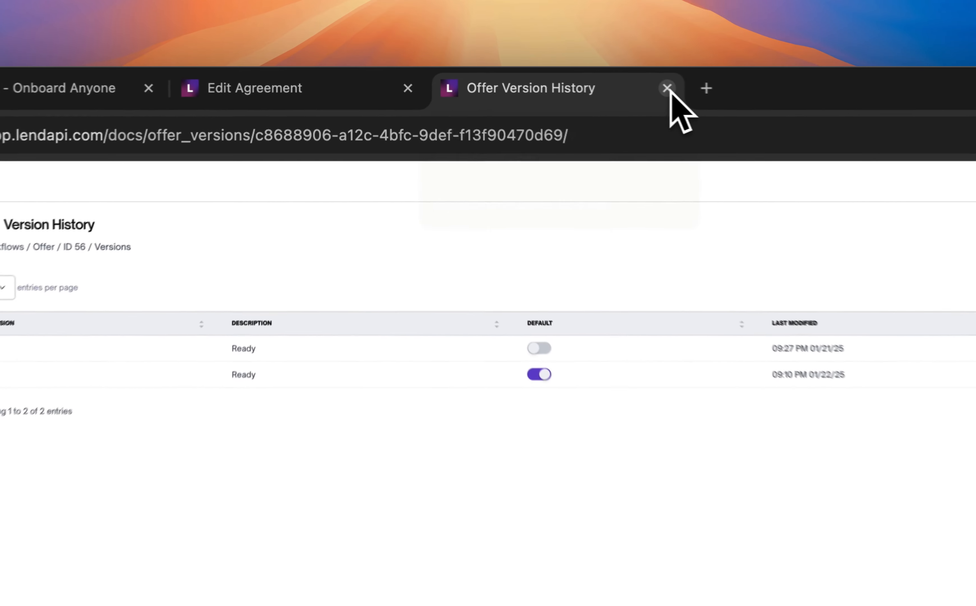
left_click(526, 78)
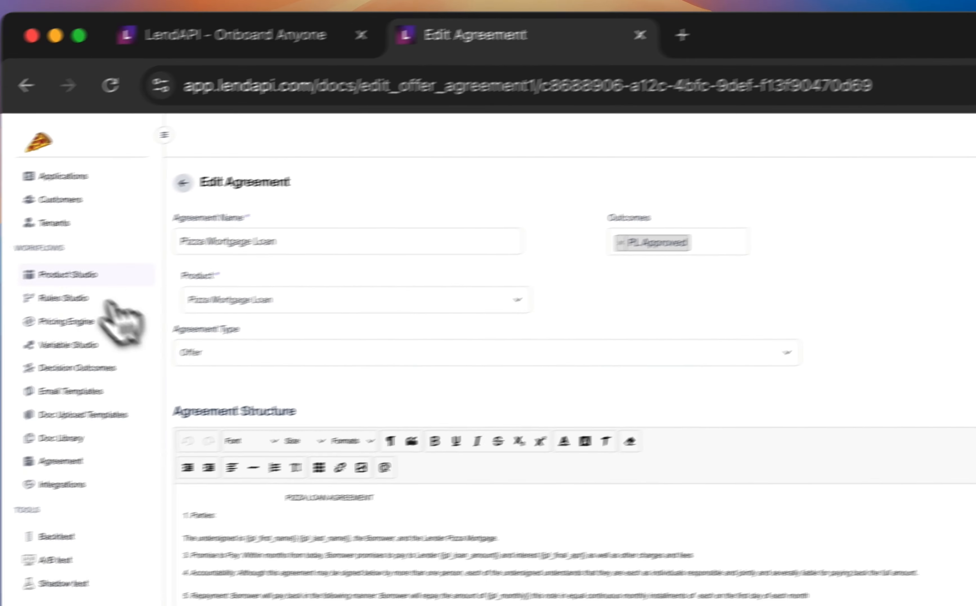
Open the Pizza Mortgage Loan product in Product Studio and go to its Agreement form
left_click(68, 274)
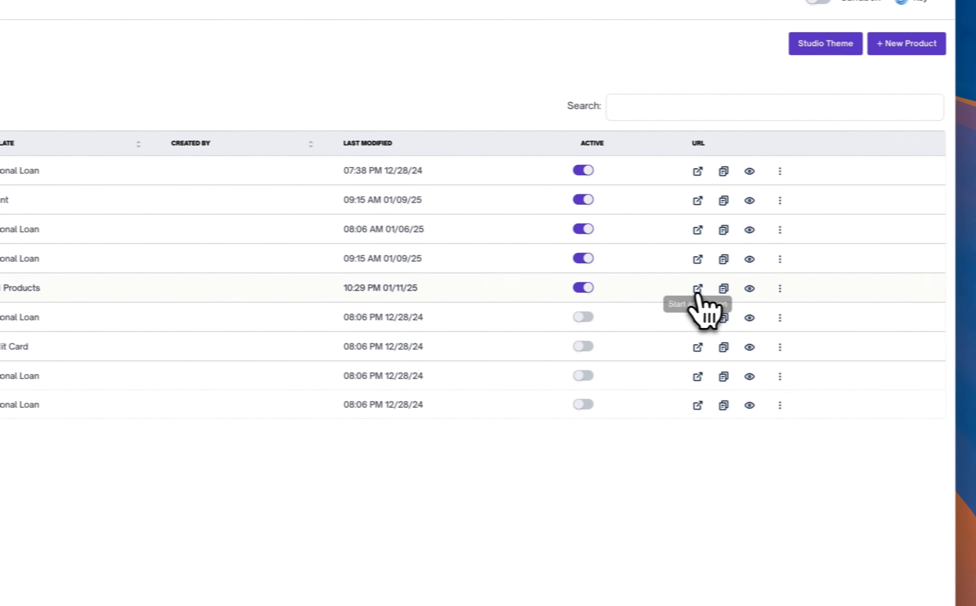
left_click(697, 289)
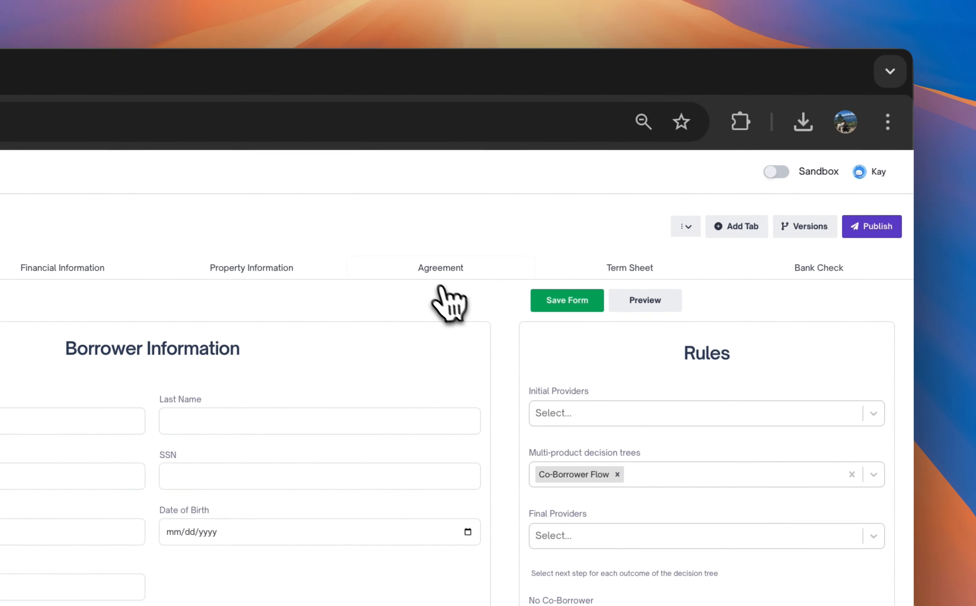
left_click(440, 281)
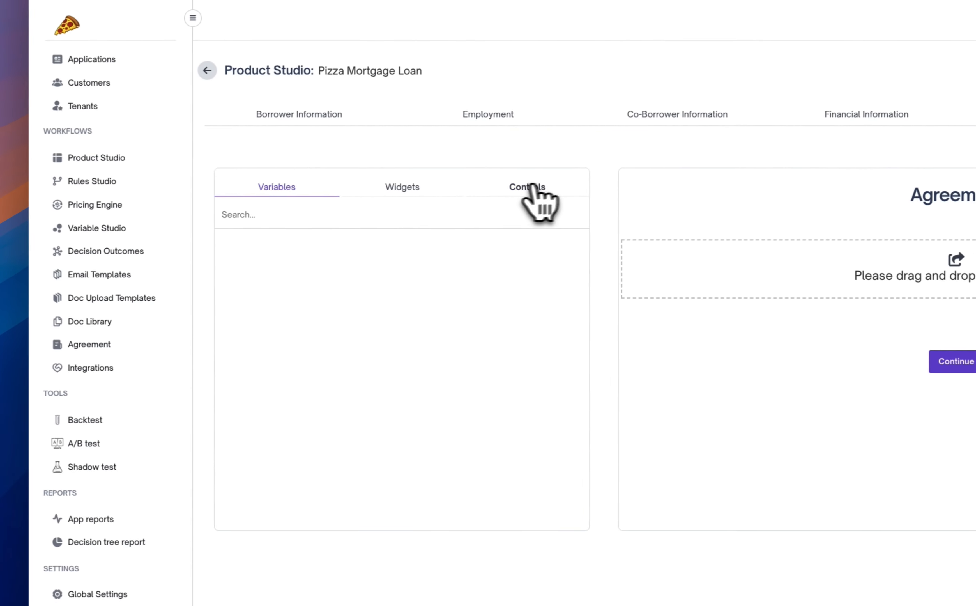
Add the Offer agreement widget to the Agreement form of the Pizza Mortgage Loan product
left_click(533, 187)
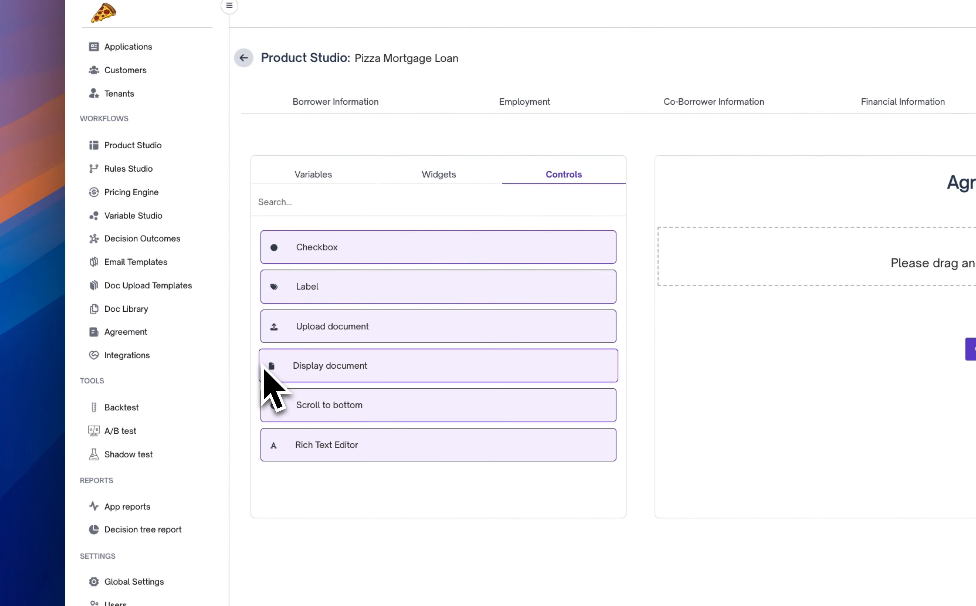
left_click(436, 183)
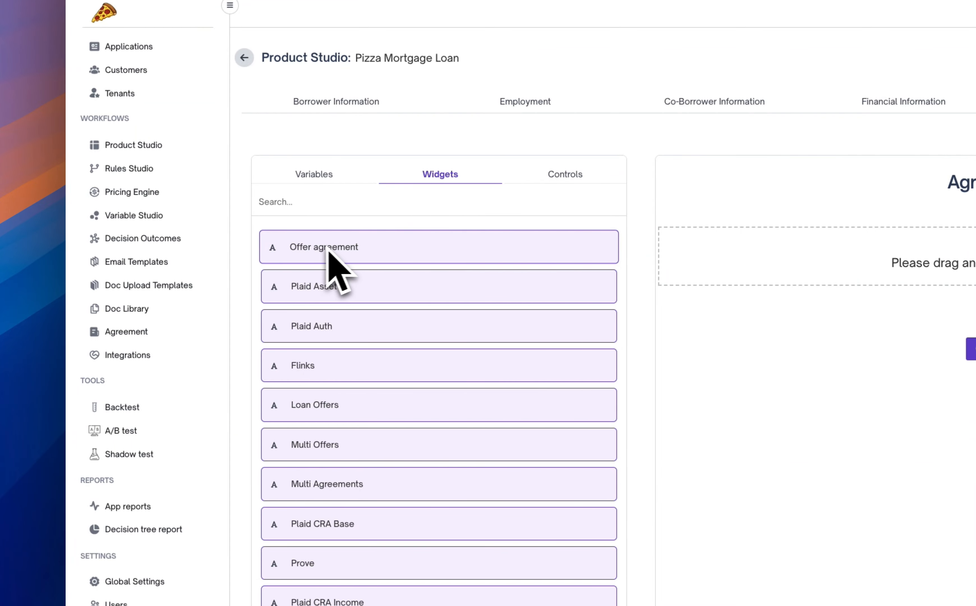
left_click_drag(305, 253, 962, 269)
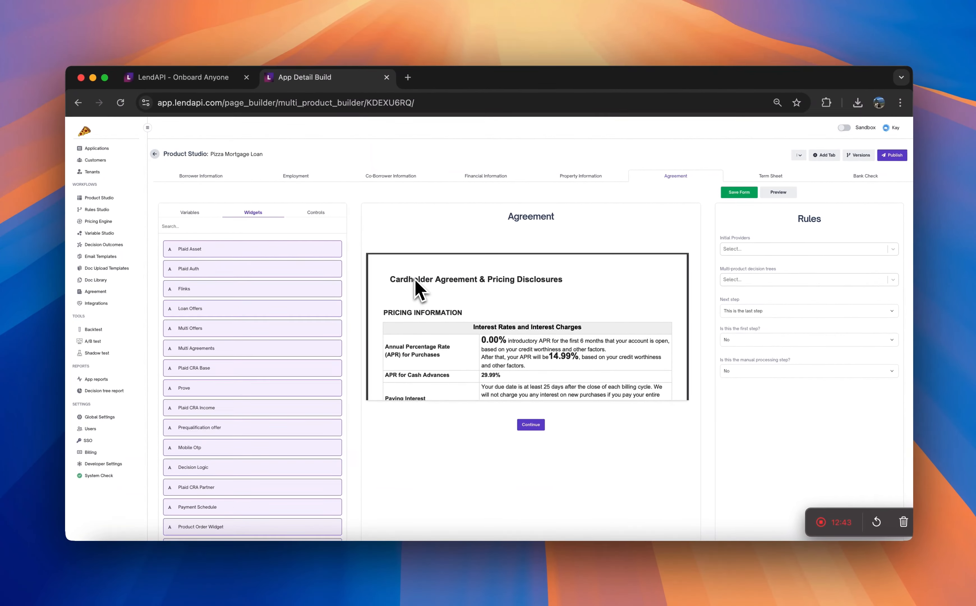
Read through the cardholder agreement and pricing disclosures embedded in the Agreement form
scroll(463, 325, "down", 5)
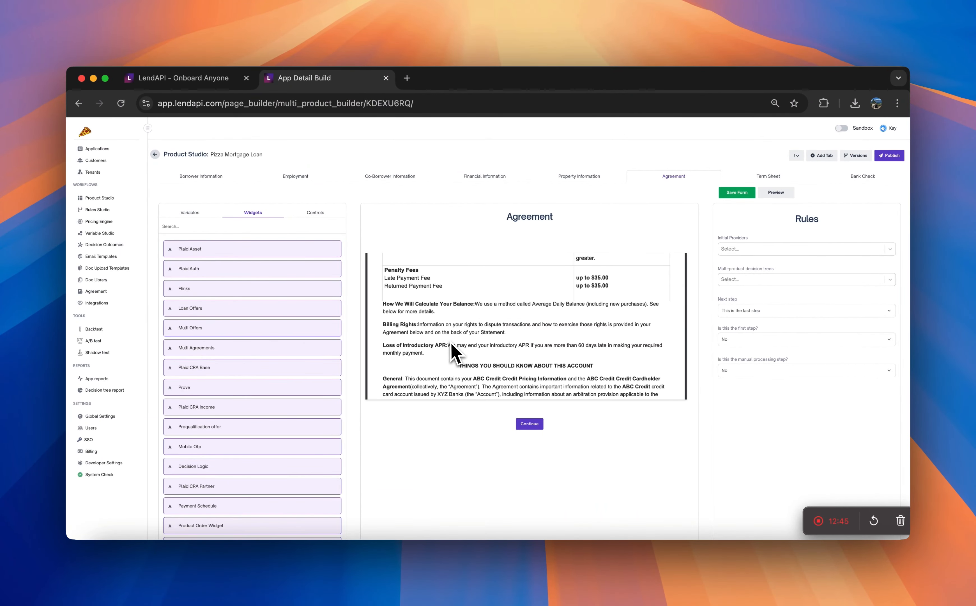
scroll(305, 469, "down", 2)
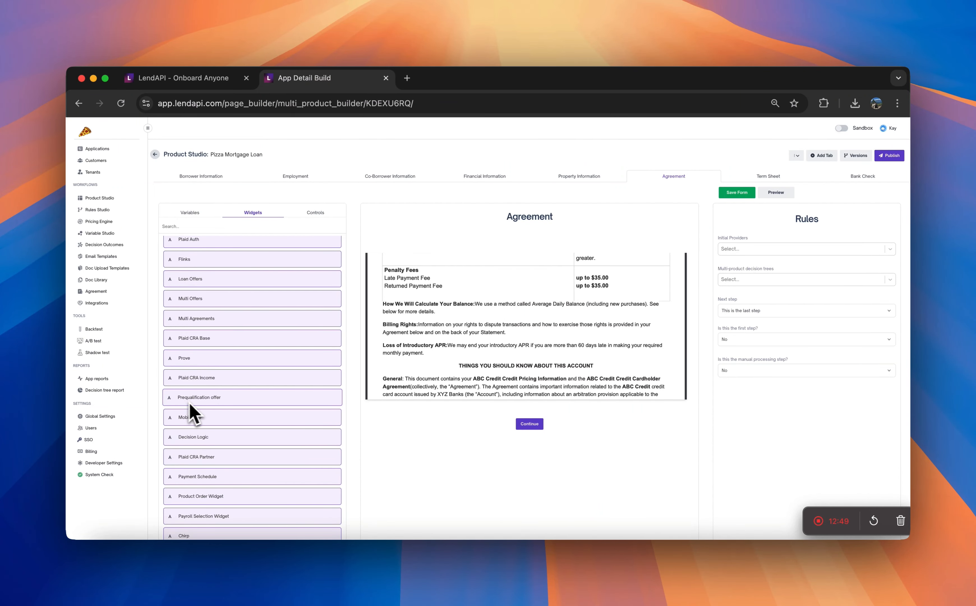
scroll(508, 394, "up", 15)
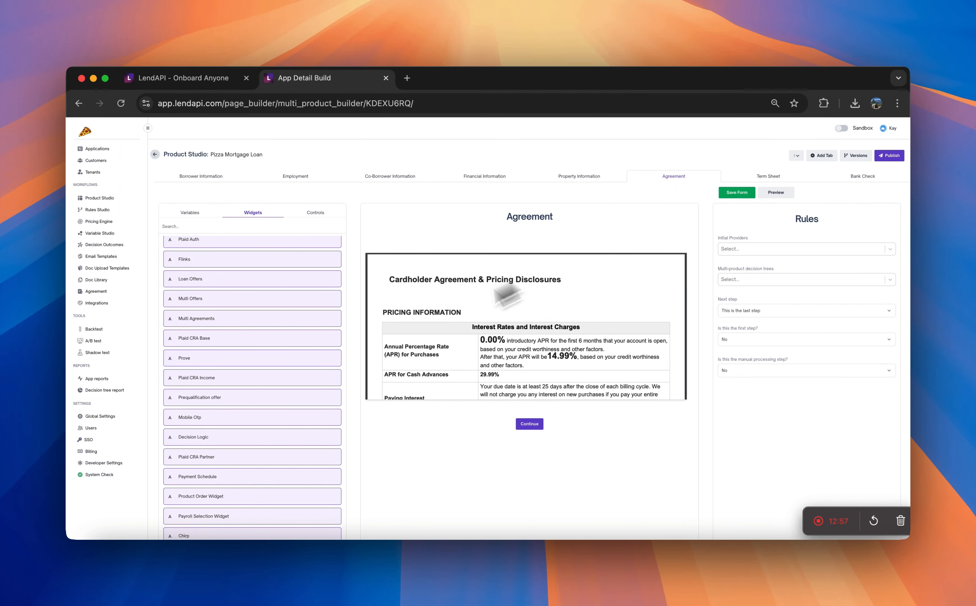
scroll(504, 375, "down", 10)
scroll(512, 363, "down", 5)
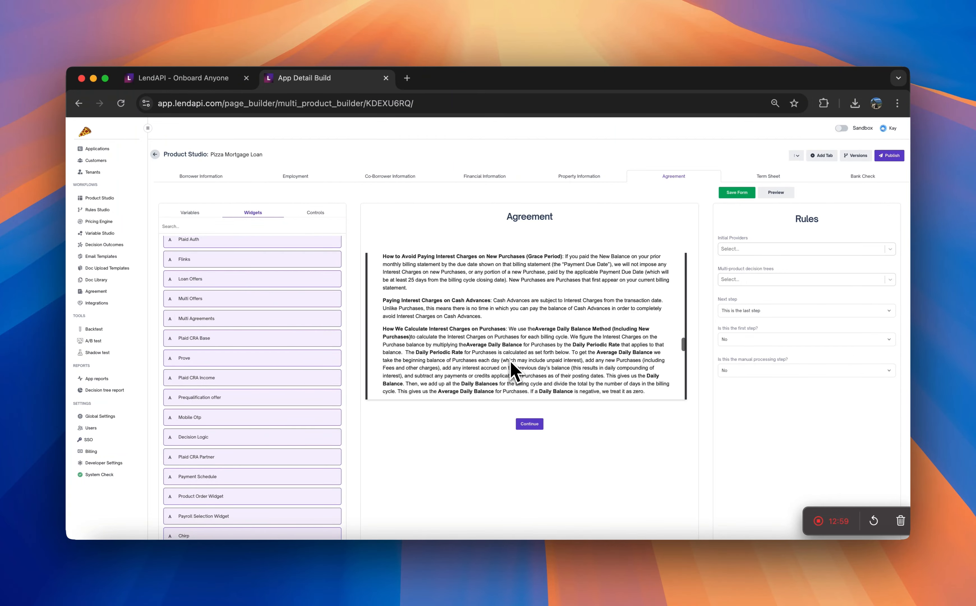
scroll(511, 363, "up", 8)
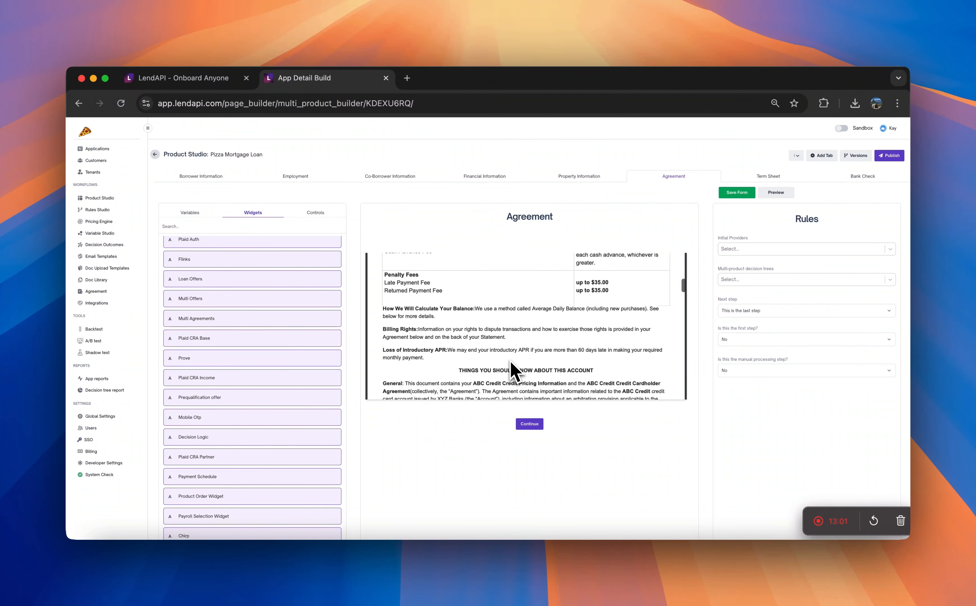
scroll(544, 398, "up", 10)
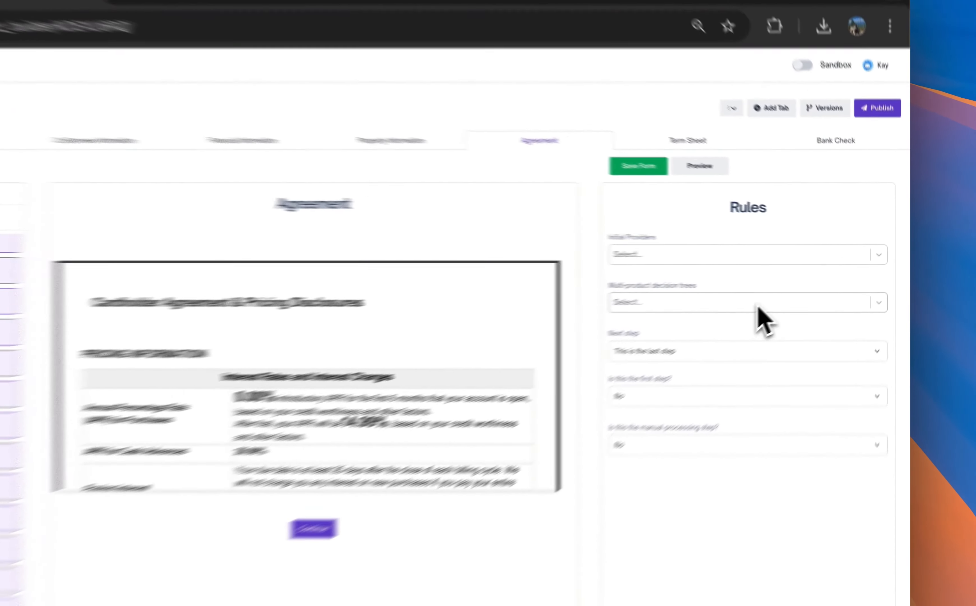
Check the decision tree options for the Agreement form without choosing one, and save the form
left_click(816, 283)
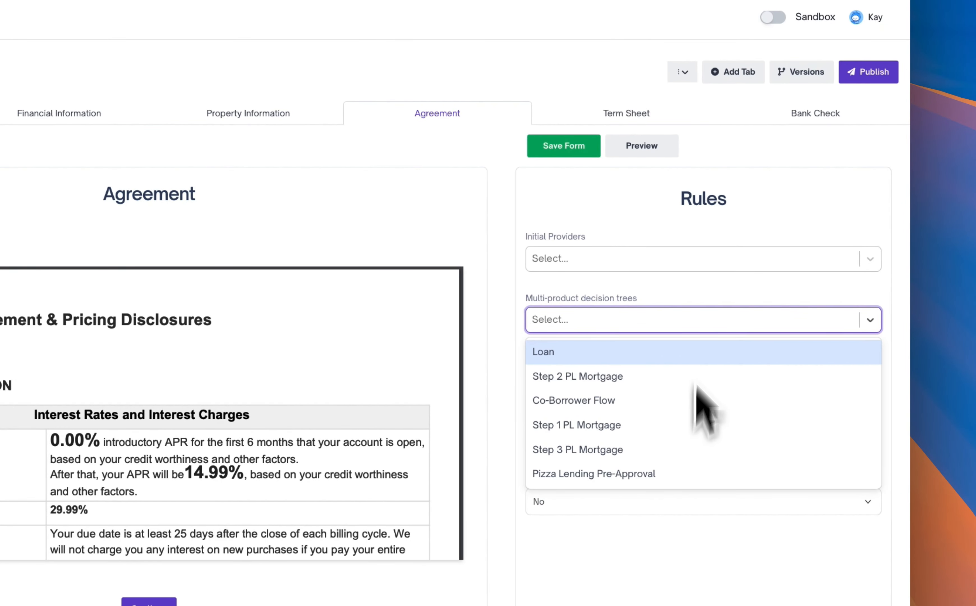
left_click(697, 294)
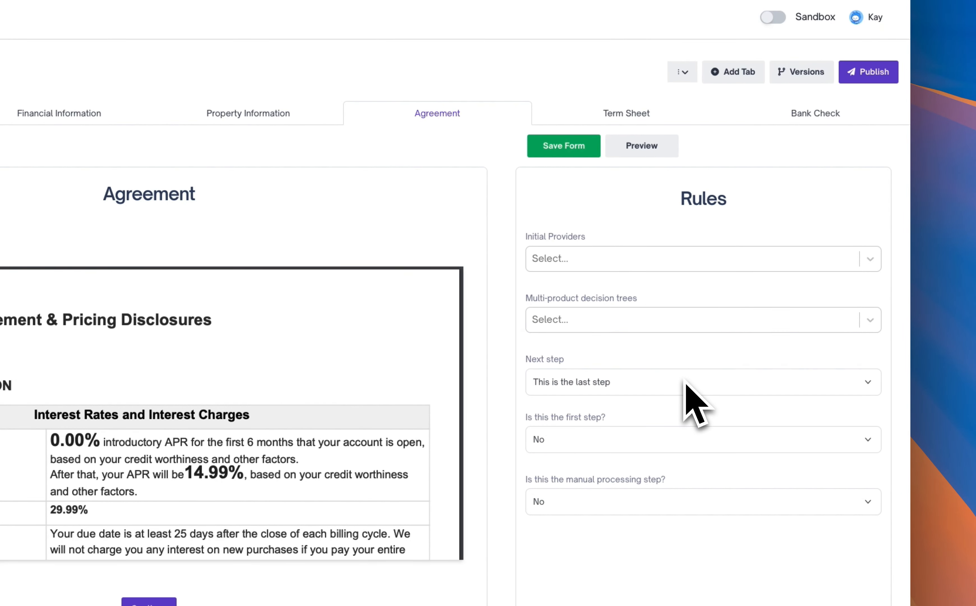
left_click(576, 153)
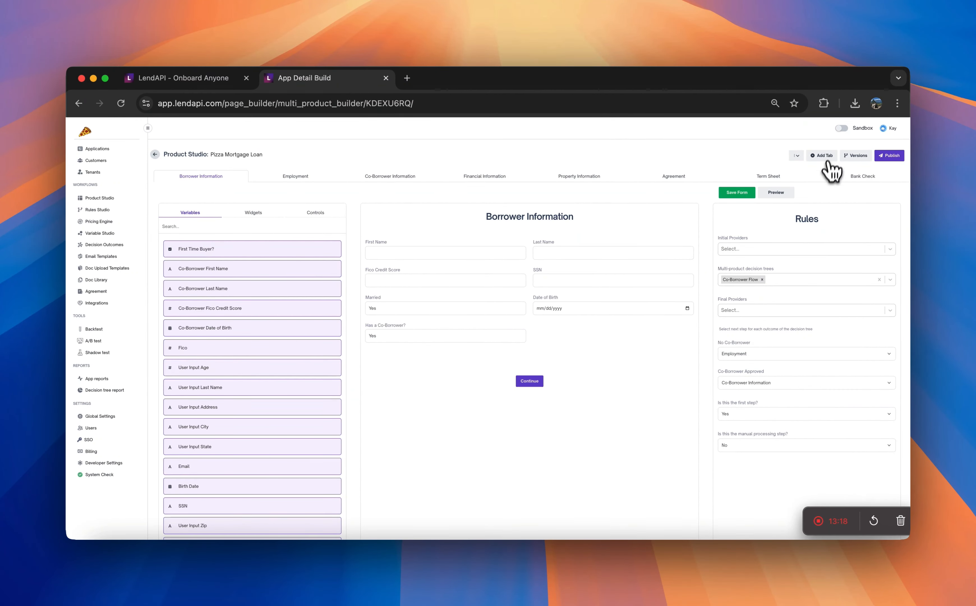
Examine the rules and contents of the Bank Check and Term Sheet forms, including the term sheet's approval text
left_click(853, 178)
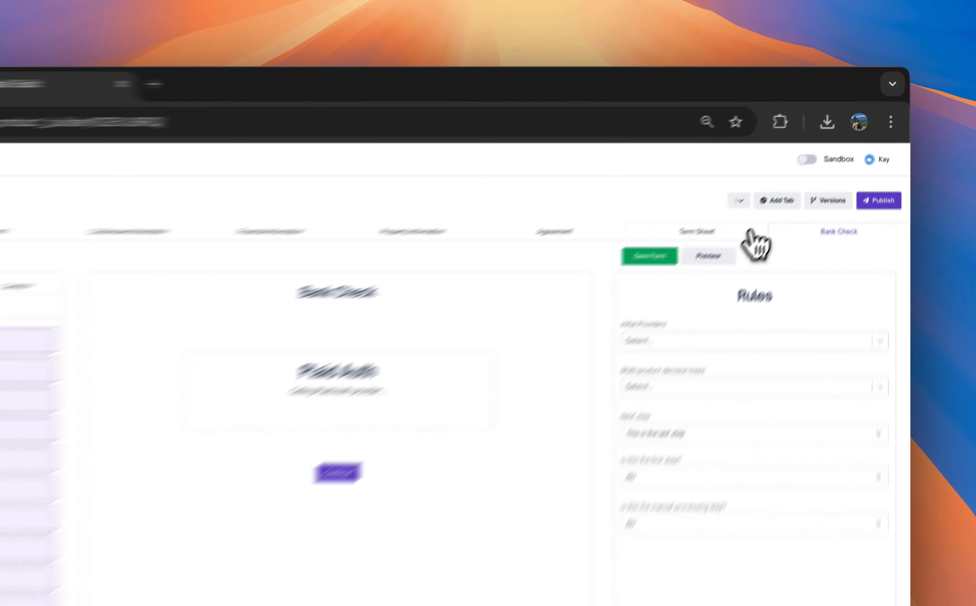
left_click(808, 177)
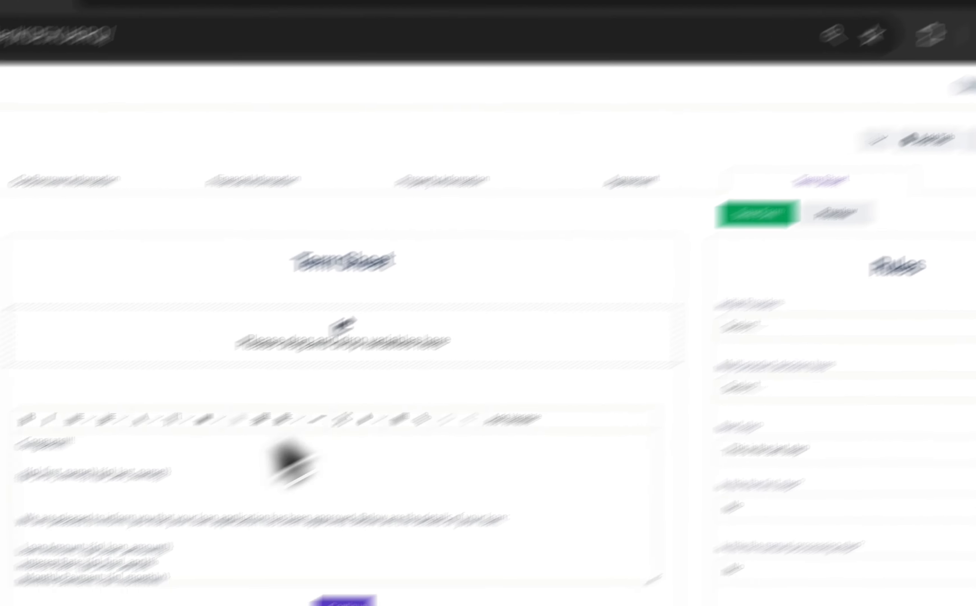
left_click(869, 184)
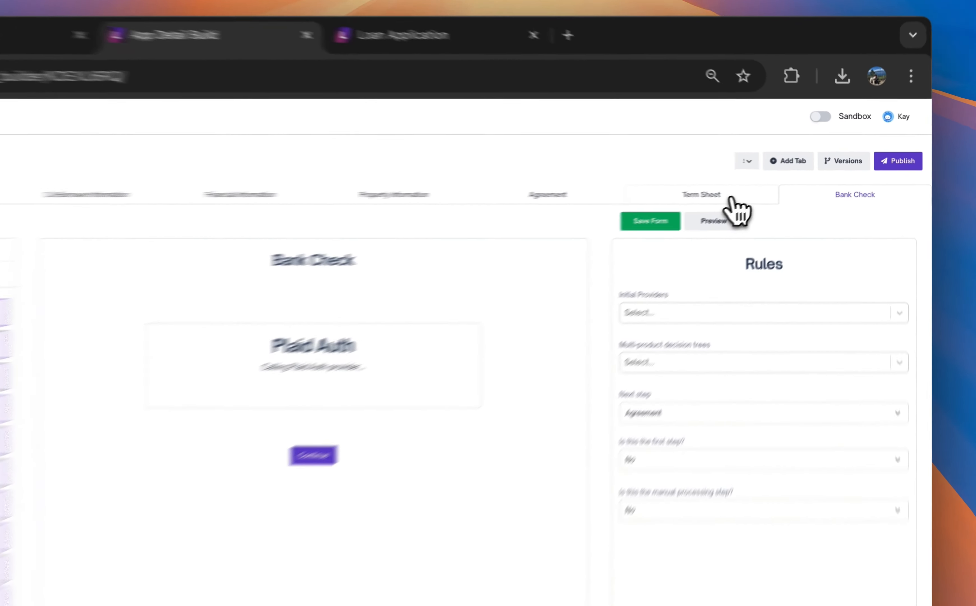
left_click(787, 180)
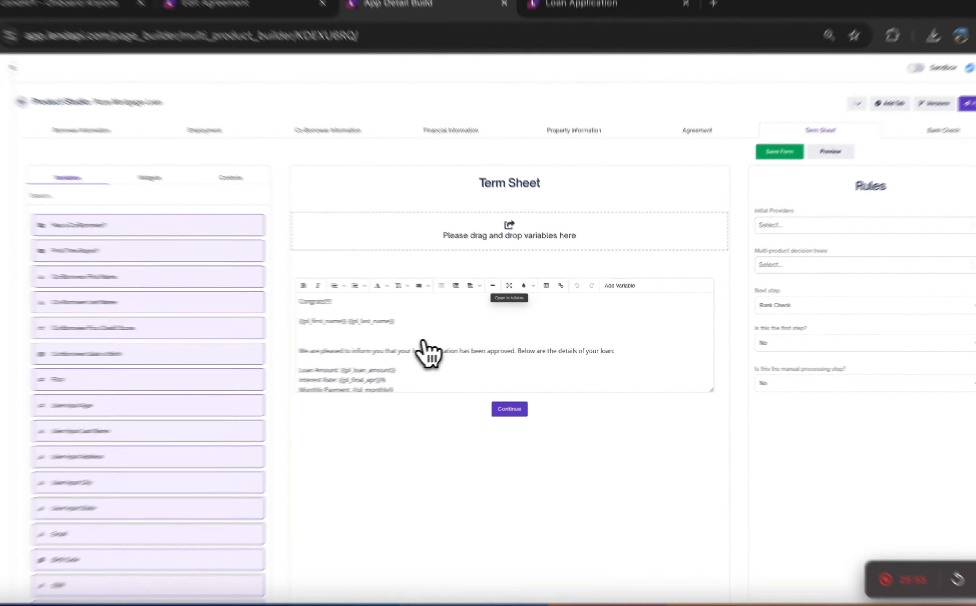
scroll(314, 319, "down", 2)
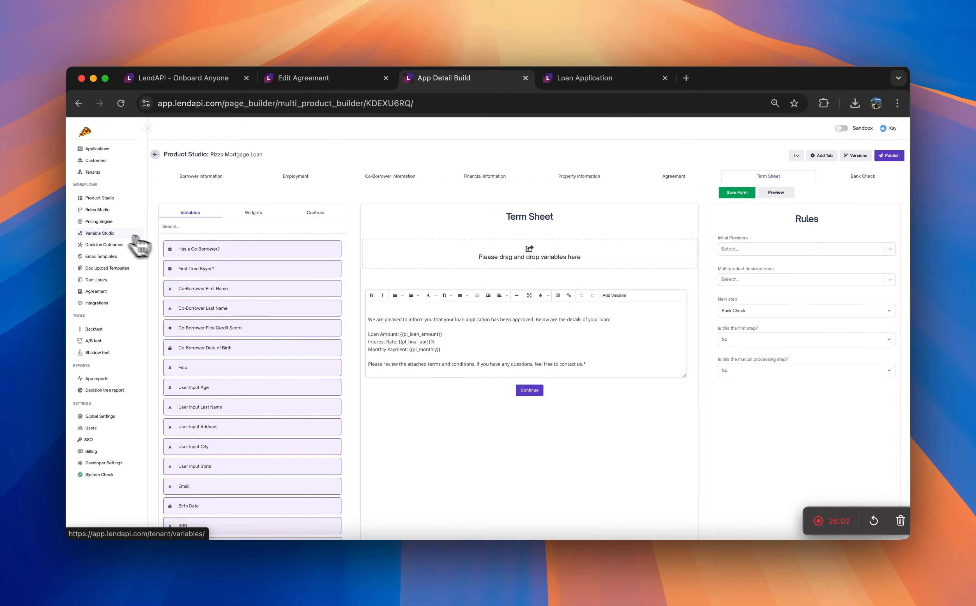
scroll(417, 337, "up", 2)
scroll(429, 347, "down", 2)
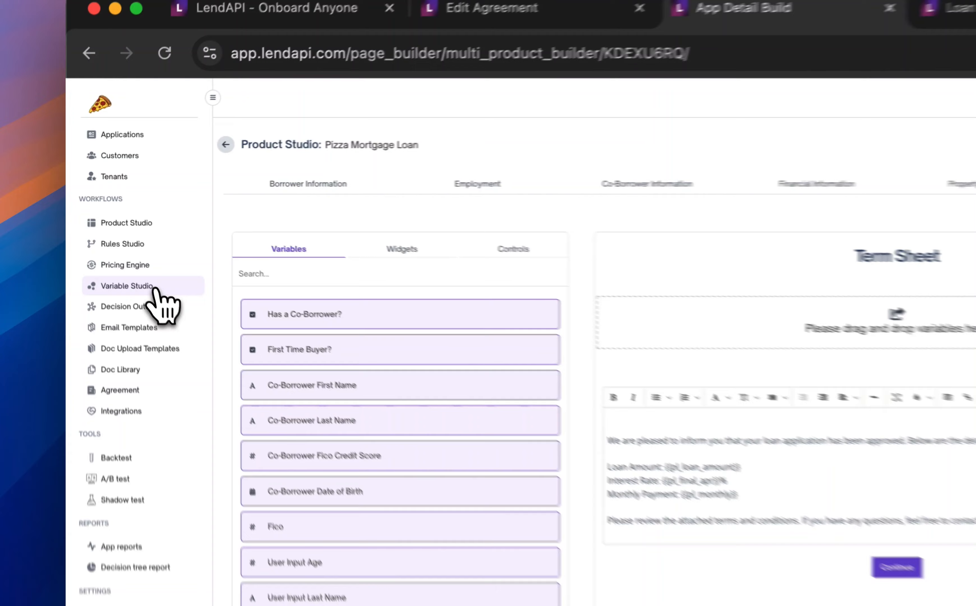
Start a new form input variable in Variable Studio and name it "Agree to Terms"
left_click(115, 237)
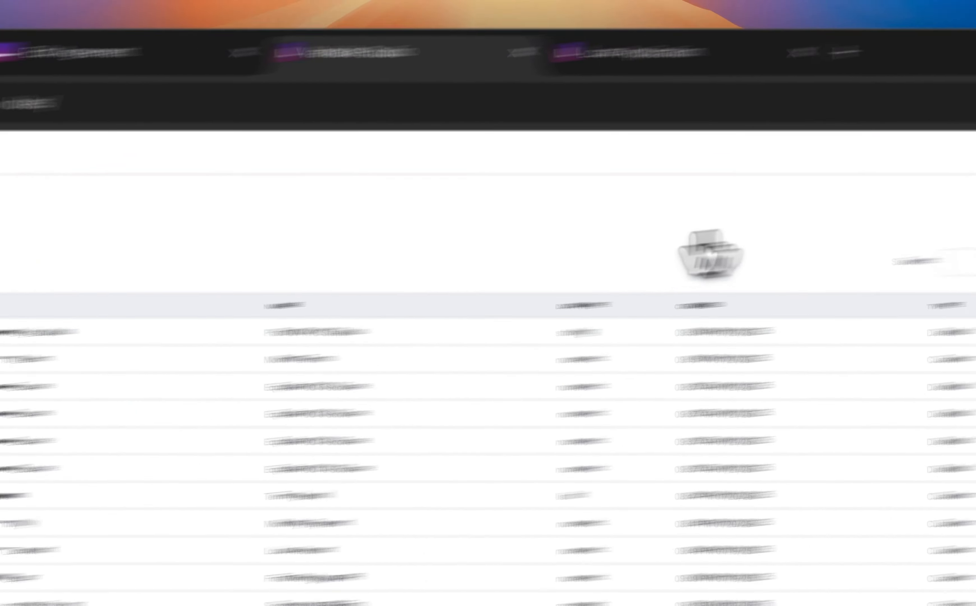
left_click(875, 228)
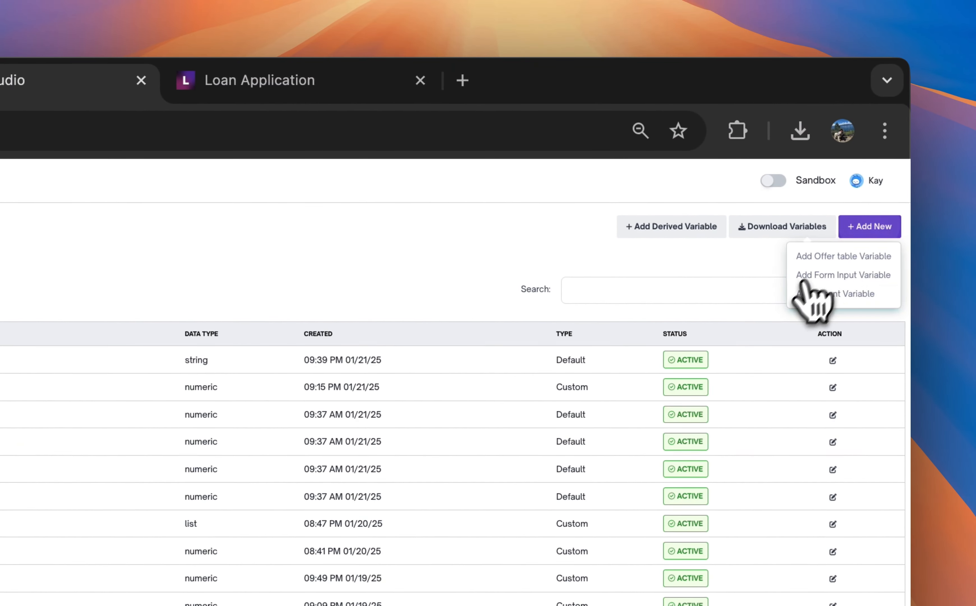
left_click(822, 280)
left_click(401, 283)
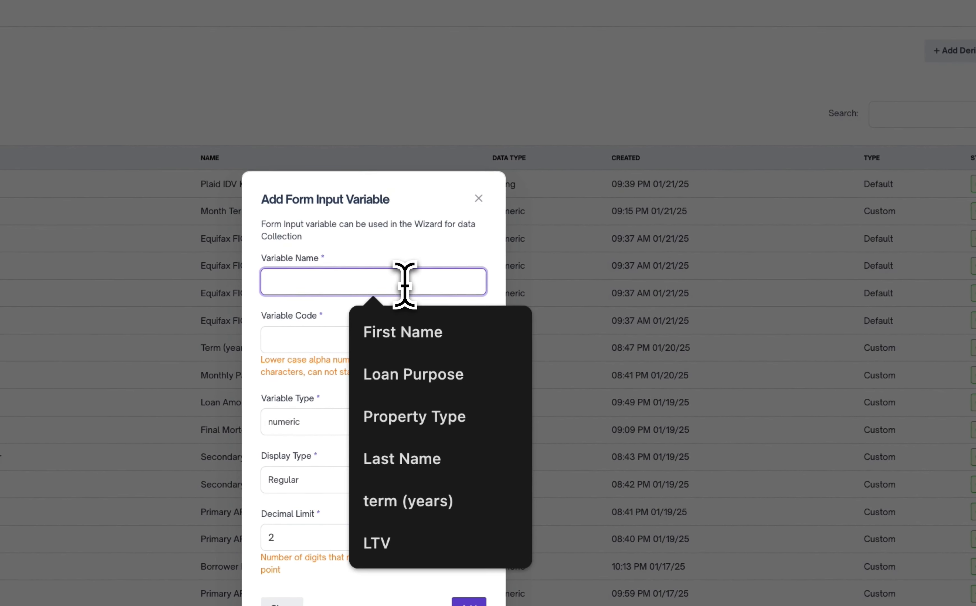
type("Agree")
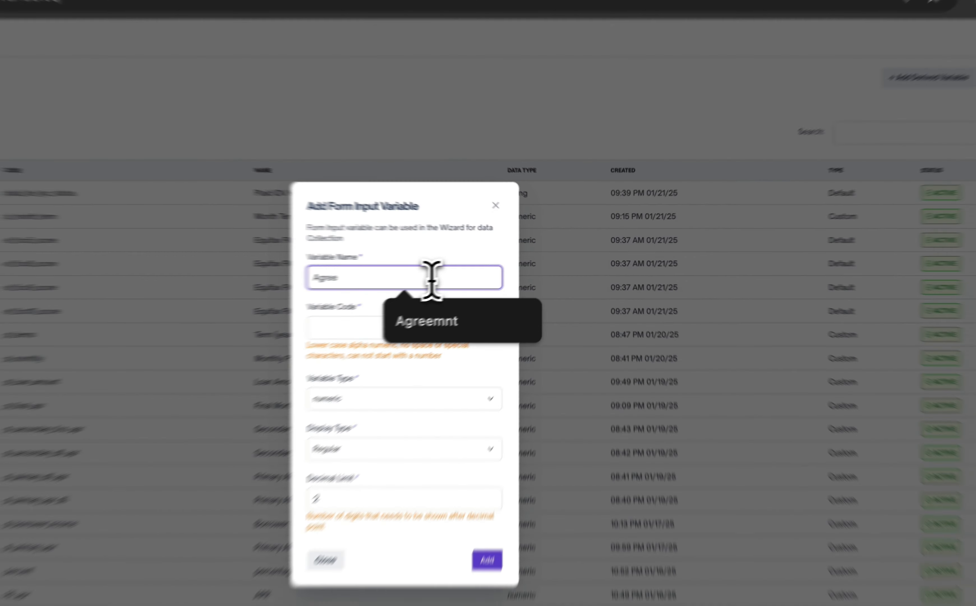
type(" to Terms")
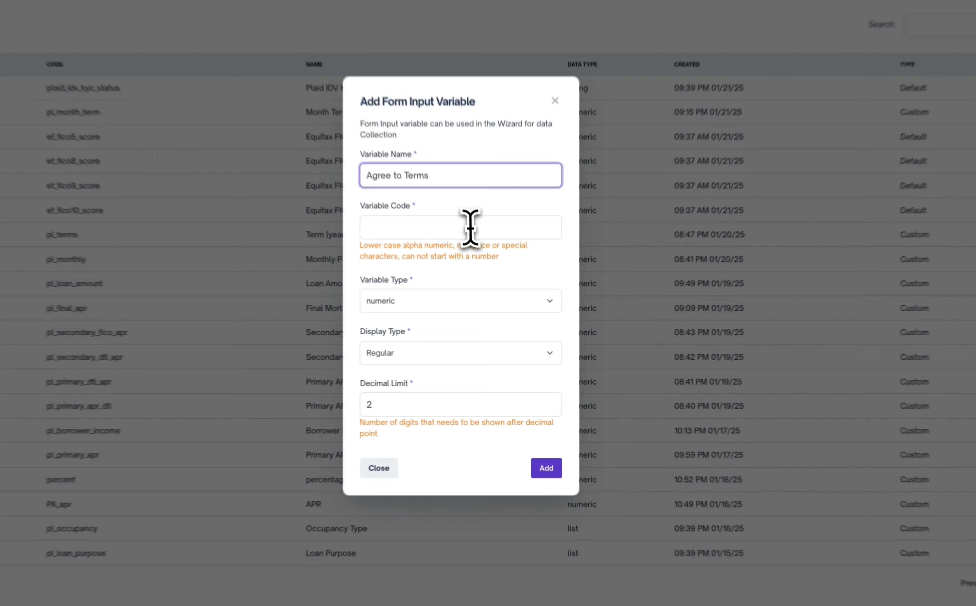
Give the new variable the code pl_agree and set its variable type to list
left_click(491, 297)
type("p")
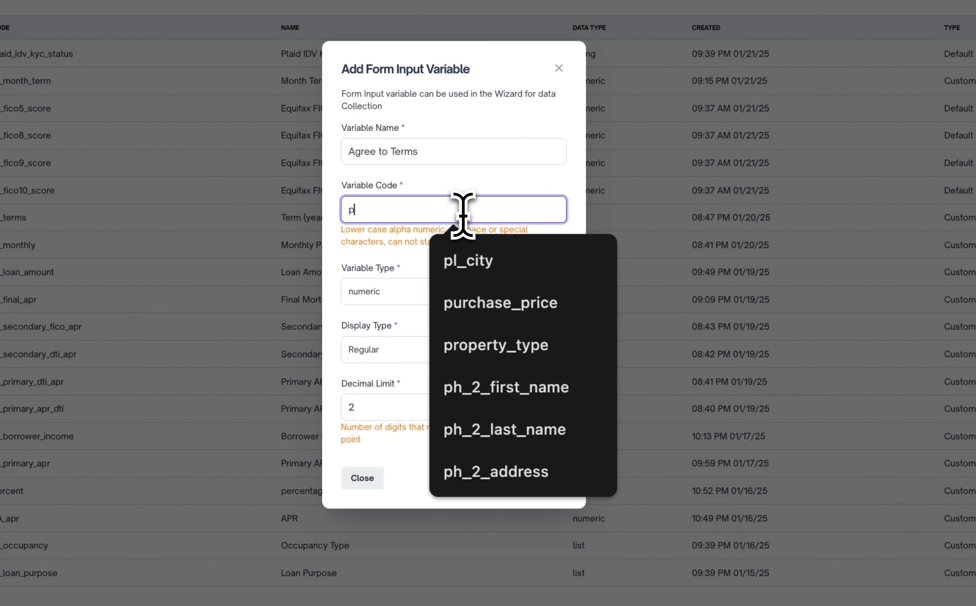
type("l_agree")
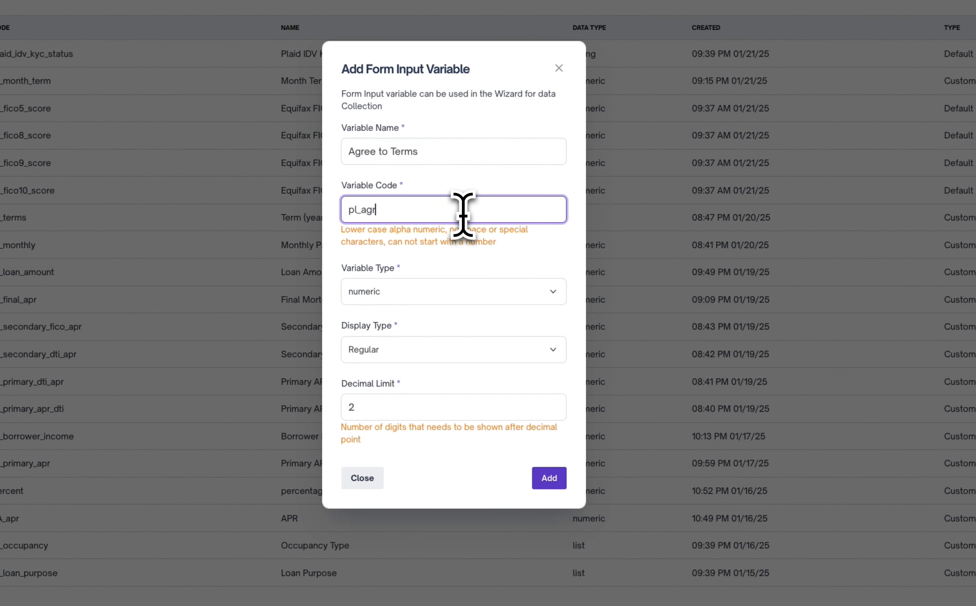
left_click(474, 298)
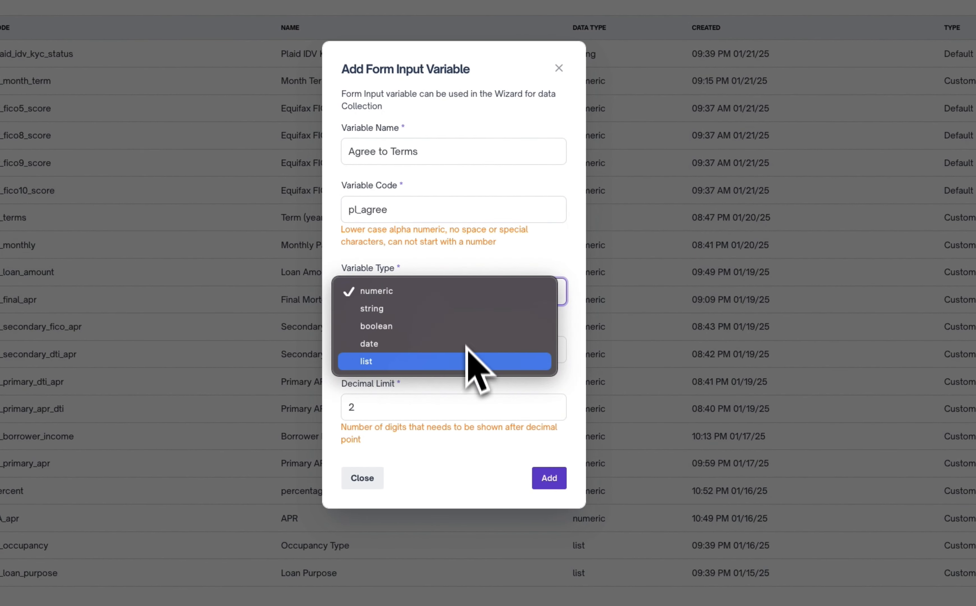
left_click(467, 360)
Define the first list value as "i agree" with the display value "I agree"
left_click(422, 400)
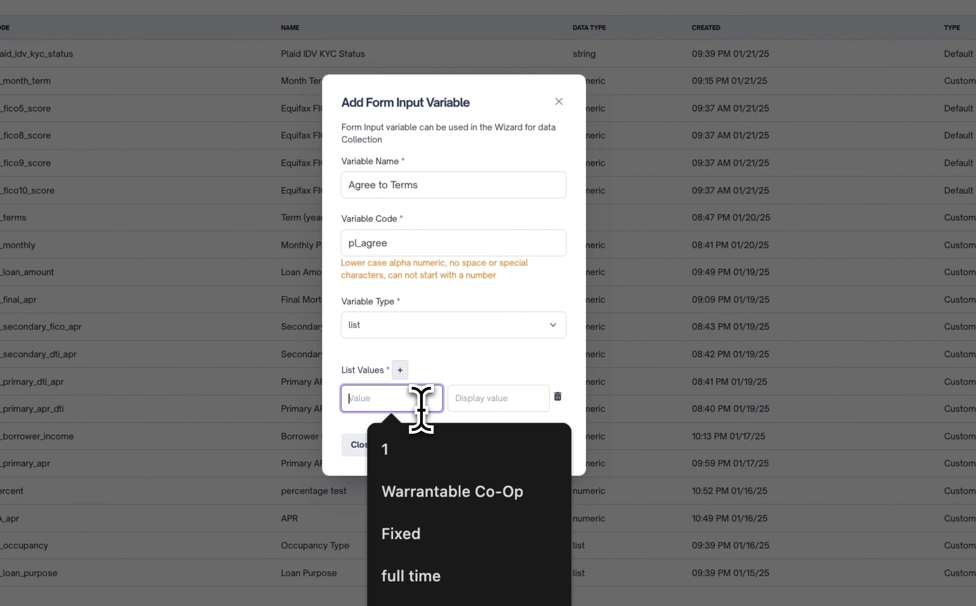
type("i agree")
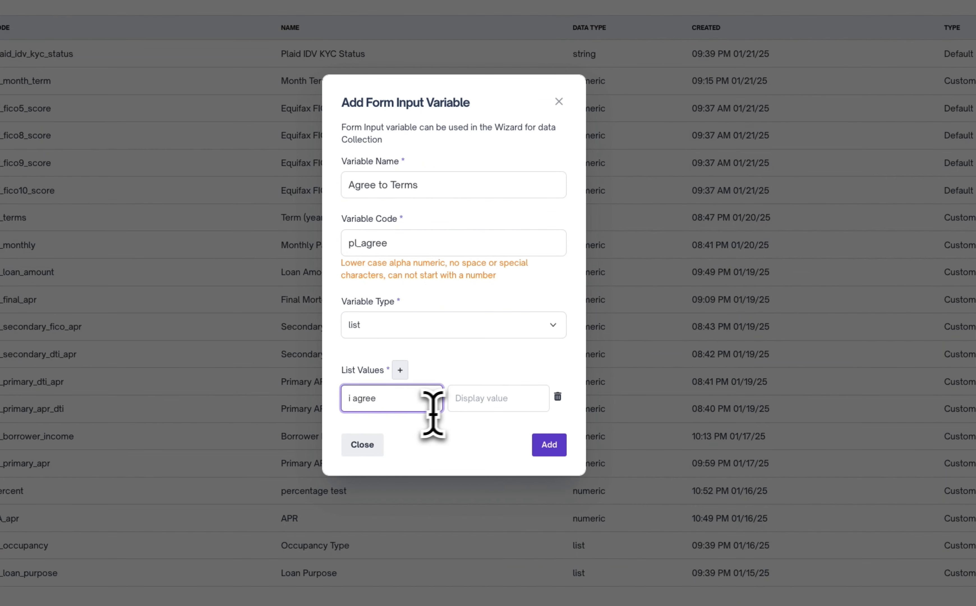
left_click(456, 398)
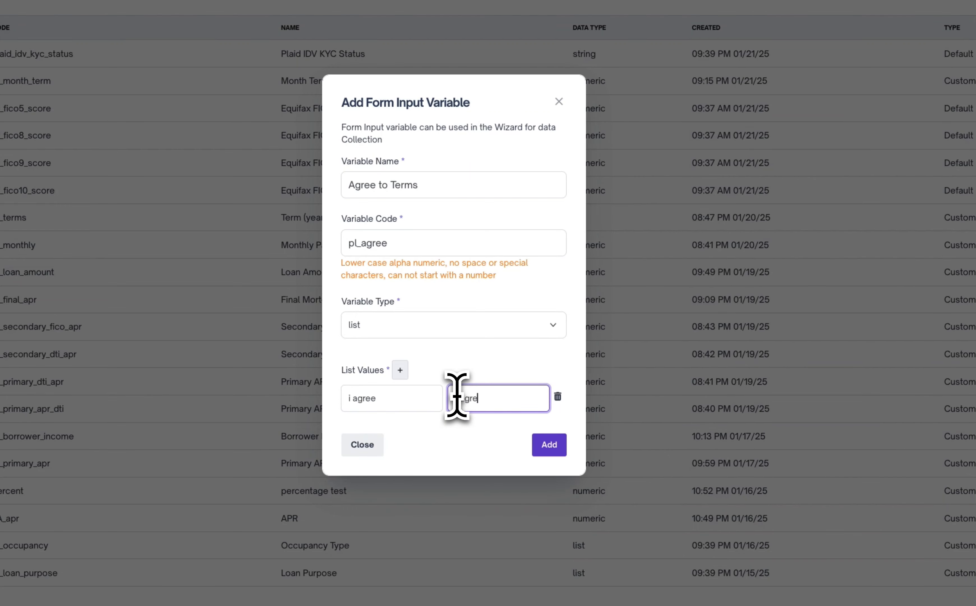
type("I agree")
Add a second list value "i disagree" with the display value "I disagree", and add the variable
left_click(399, 370)
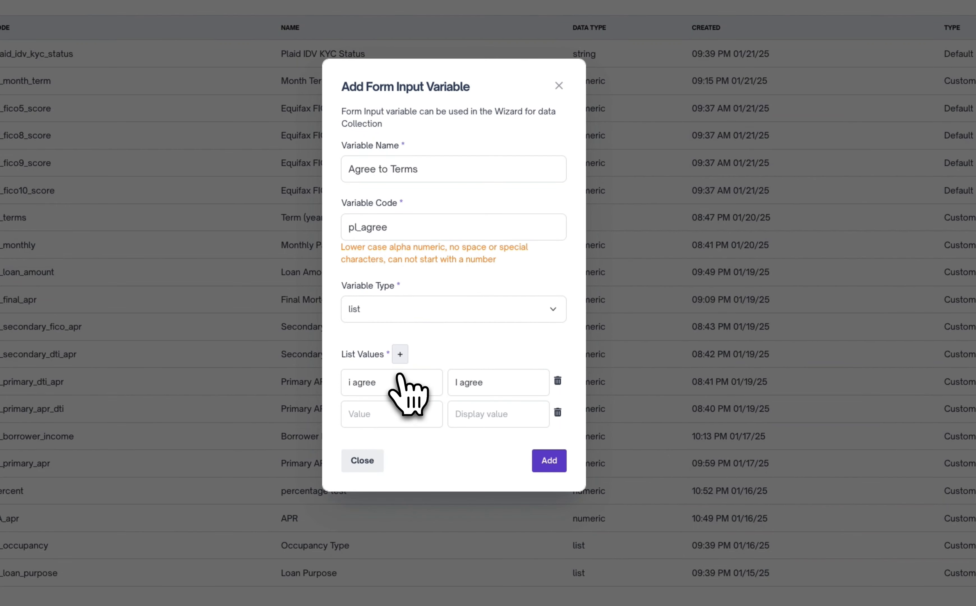
left_click(401, 411)
type("i dis")
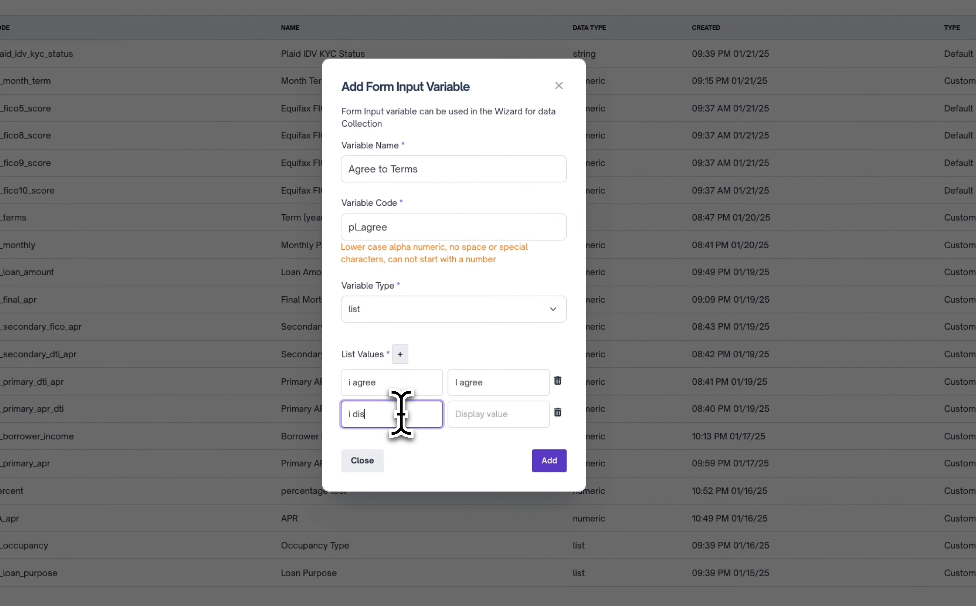
type("agree")
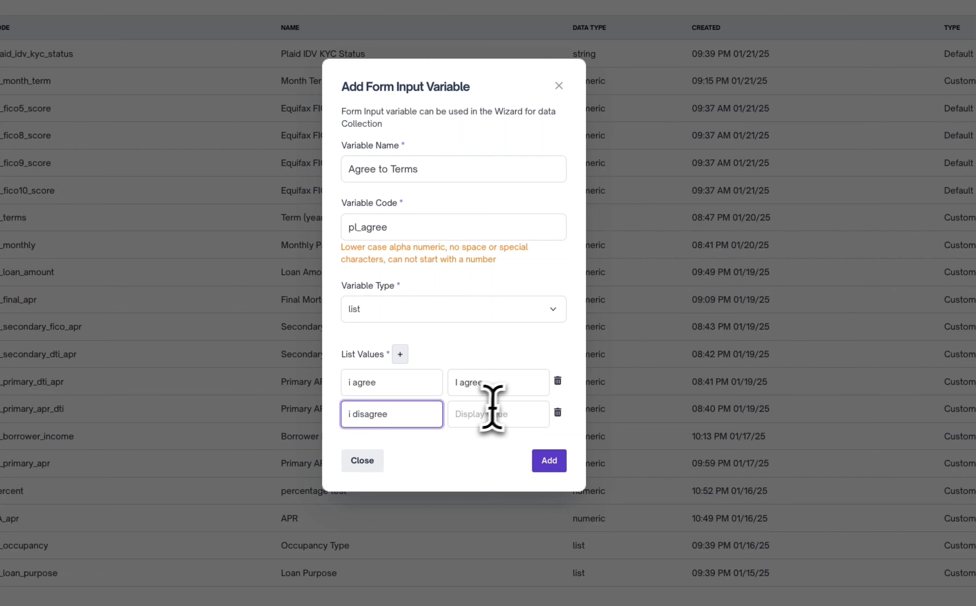
left_click(502, 415)
type("I dis")
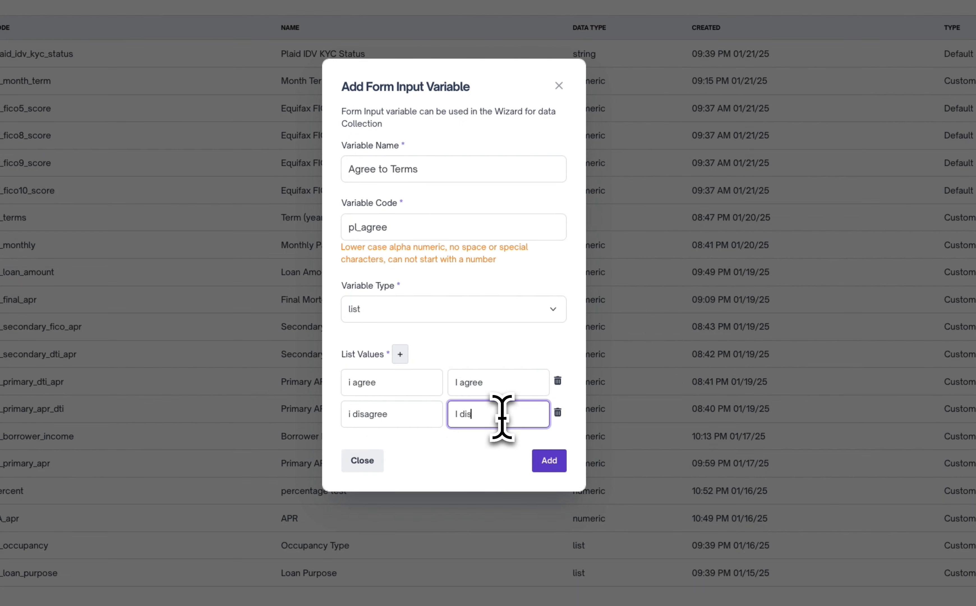
type("agree")
left_click(549, 469)
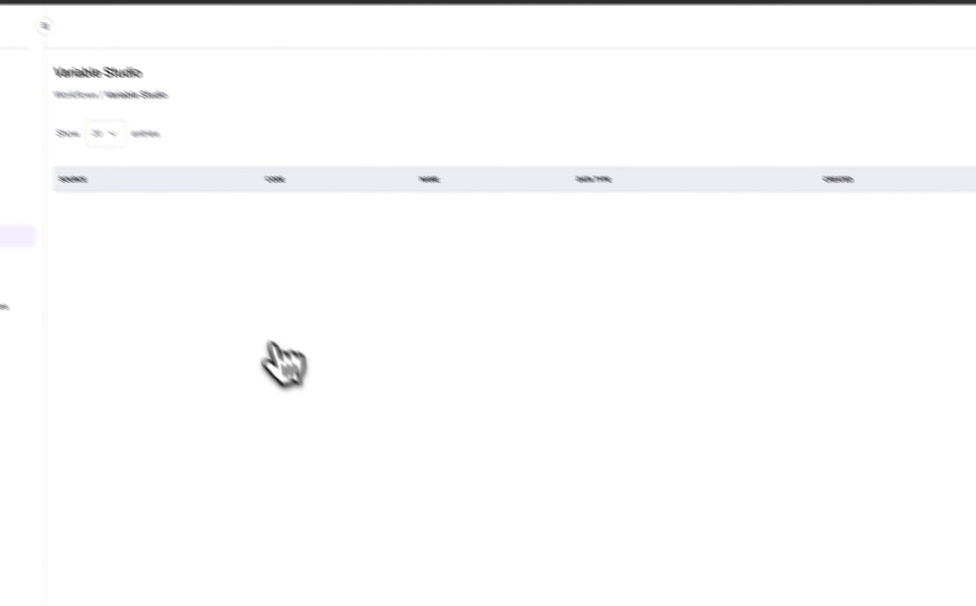
Reopen the Pizza Mortgage Loan product from Product Studio and go to its Term Sheet form
left_click(186, 251)
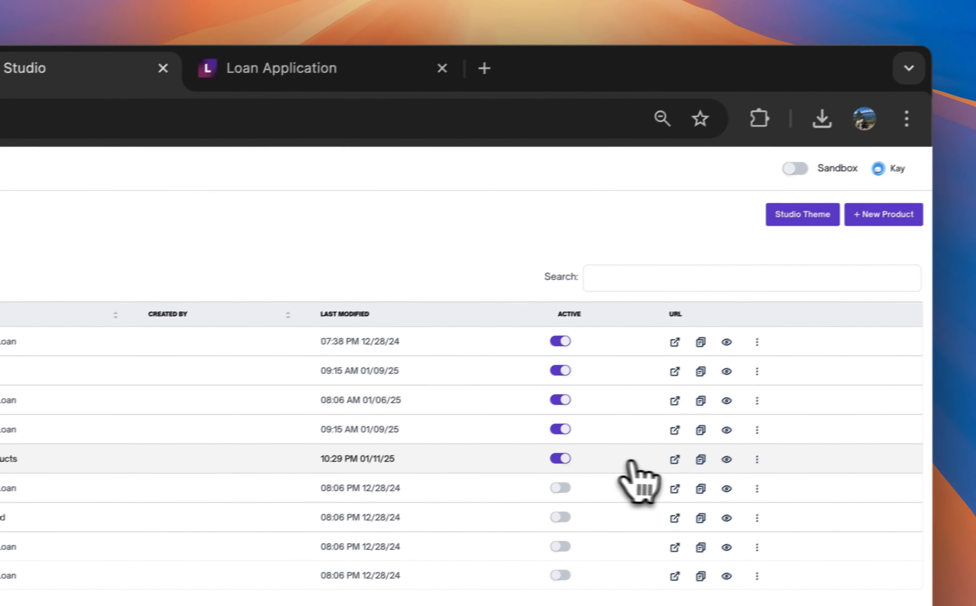
left_click(660, 465)
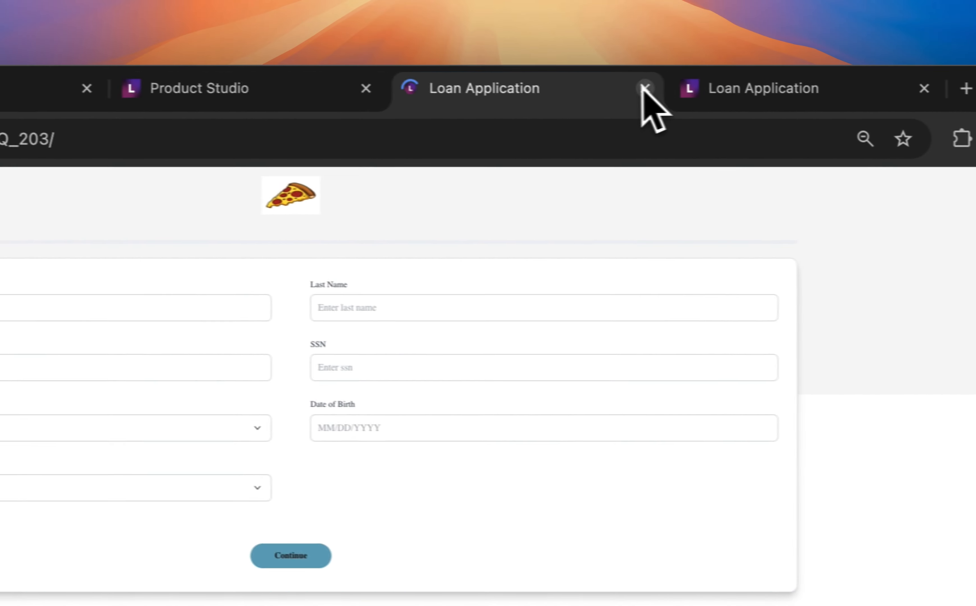
left_click(644, 87)
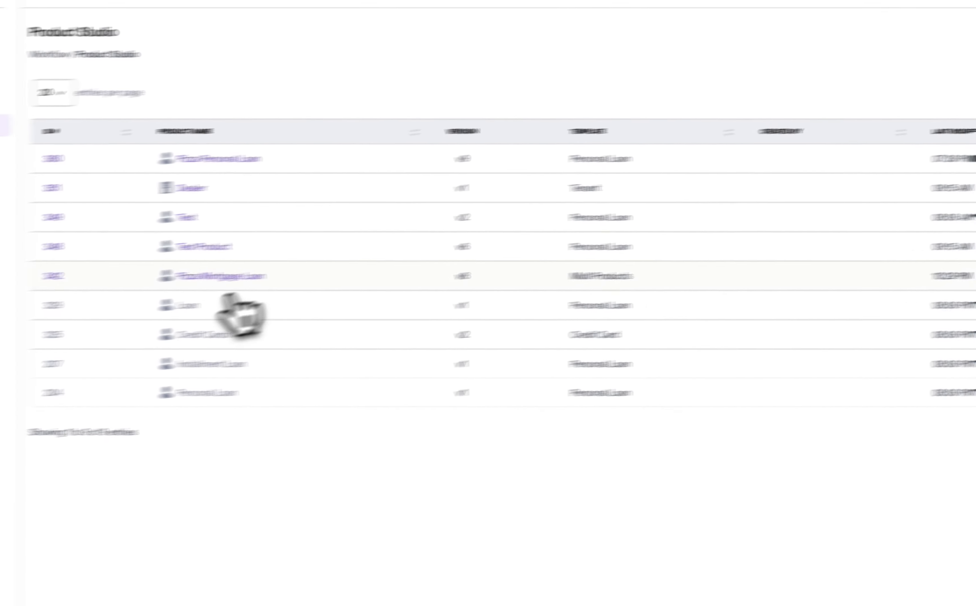
left_click(339, 265)
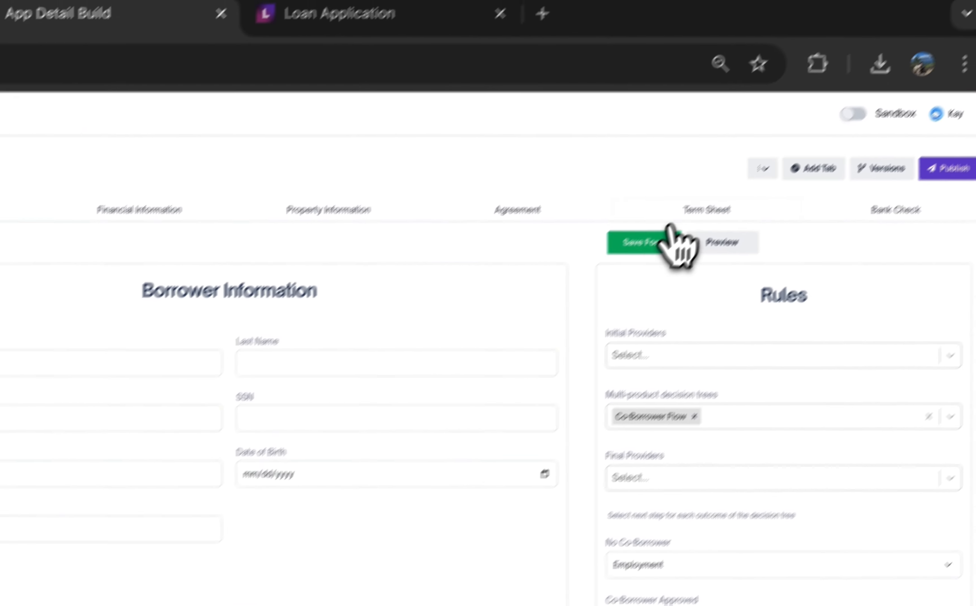
left_click(705, 210)
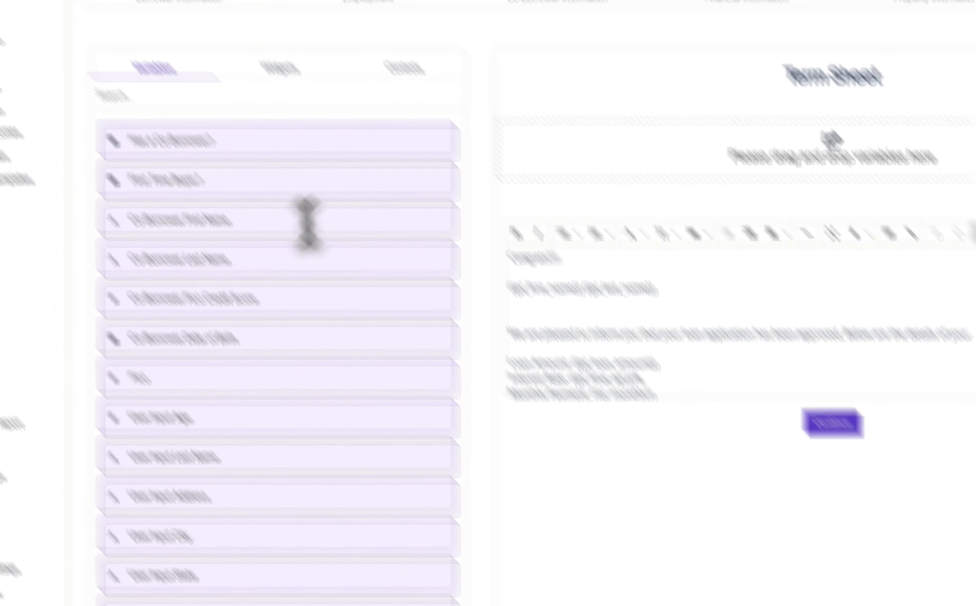
Filter the available variables by "ag" to find the Agree to Terms variable
left_click(304, 98)
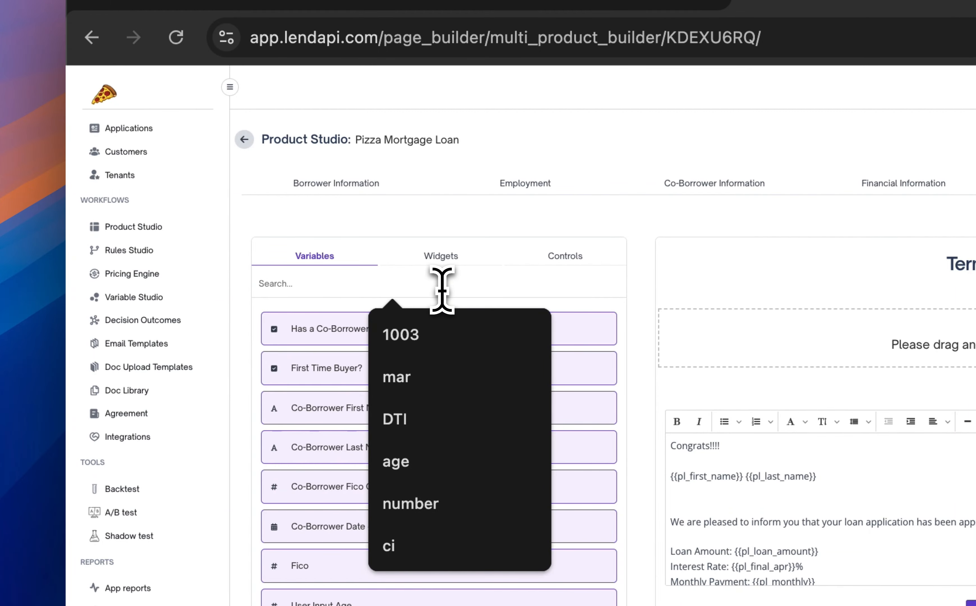
type("i")
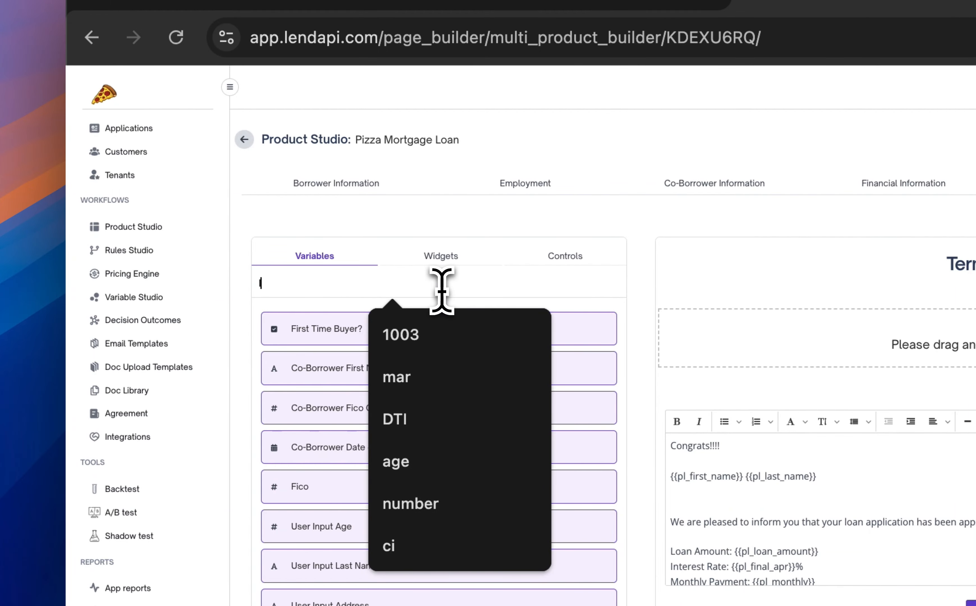
type("a")
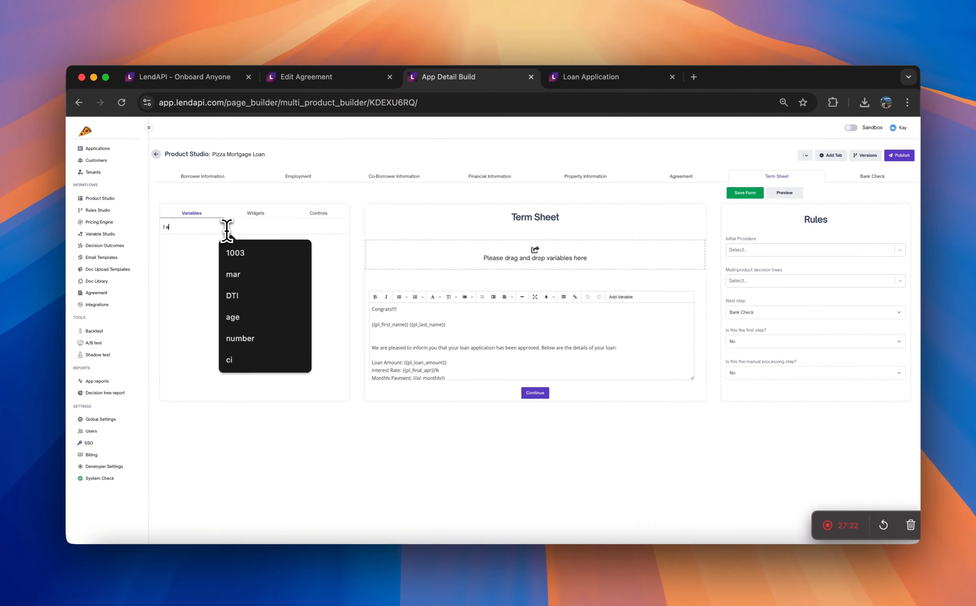
key("BackSpace")
key("BackSpace")
key("BackSpace")
type("age")
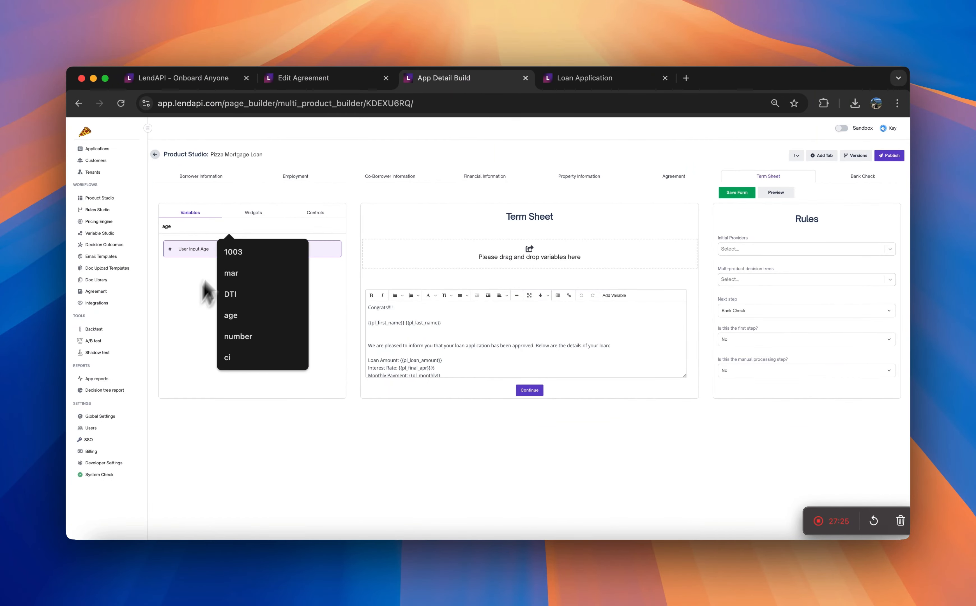
key("BackSpace")
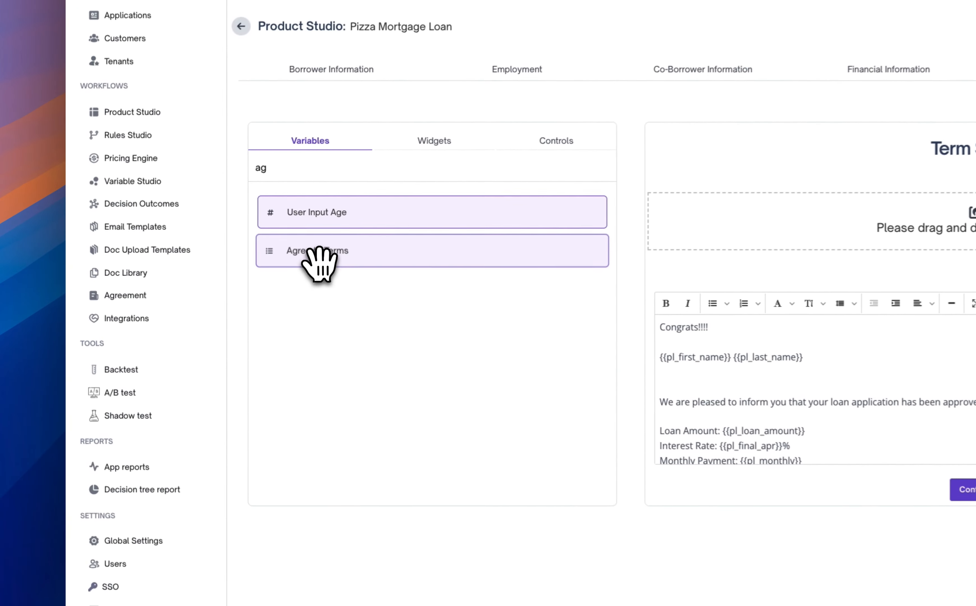
Try to place the Agree to Terms variable below the term sheet's approval text
left_click_drag(203, 269, 443, 401)
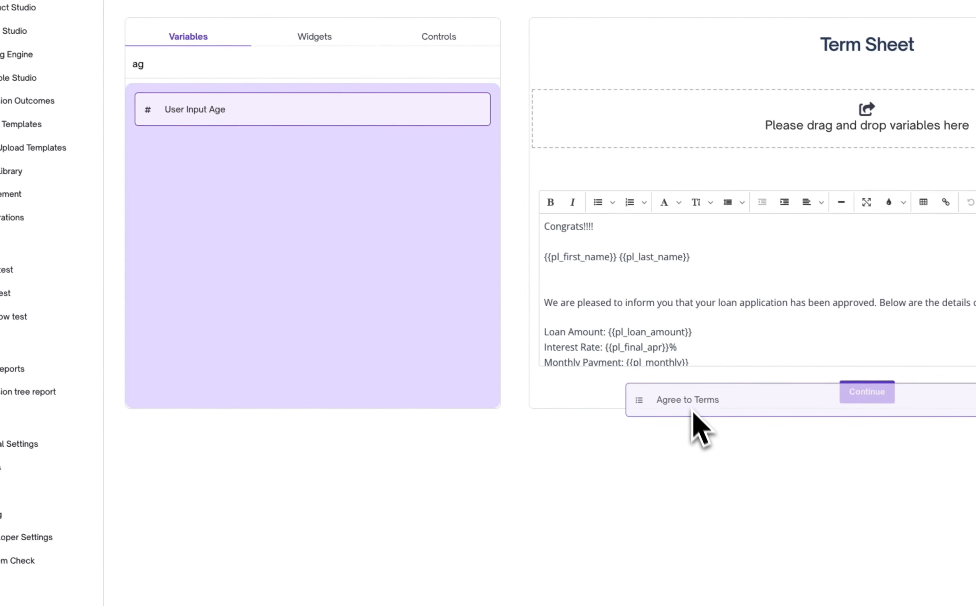
left_click_drag(692, 412, 689, 381)
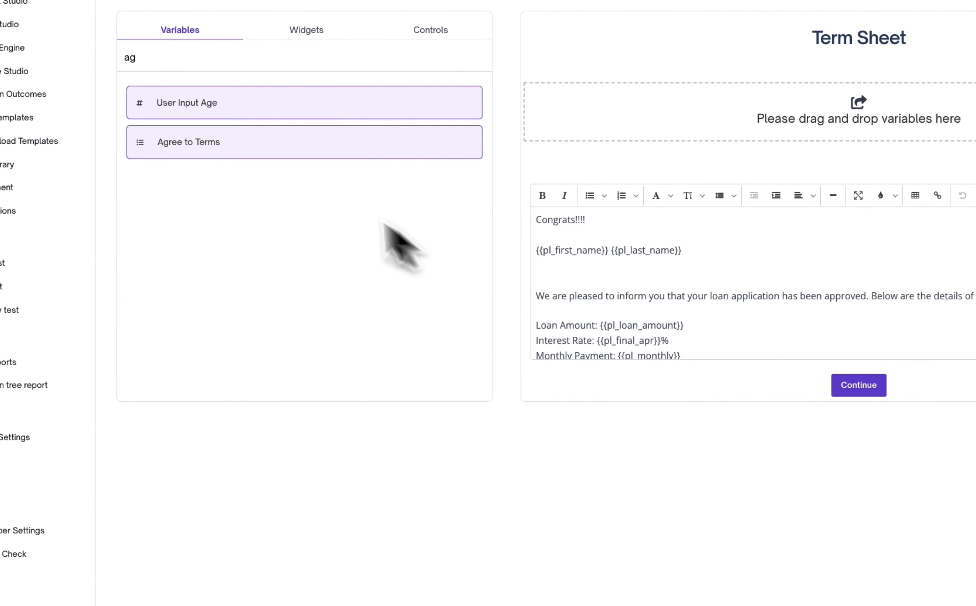
left_click_drag(281, 146, 671, 349)
left_click_drag(168, 117, 507, 152)
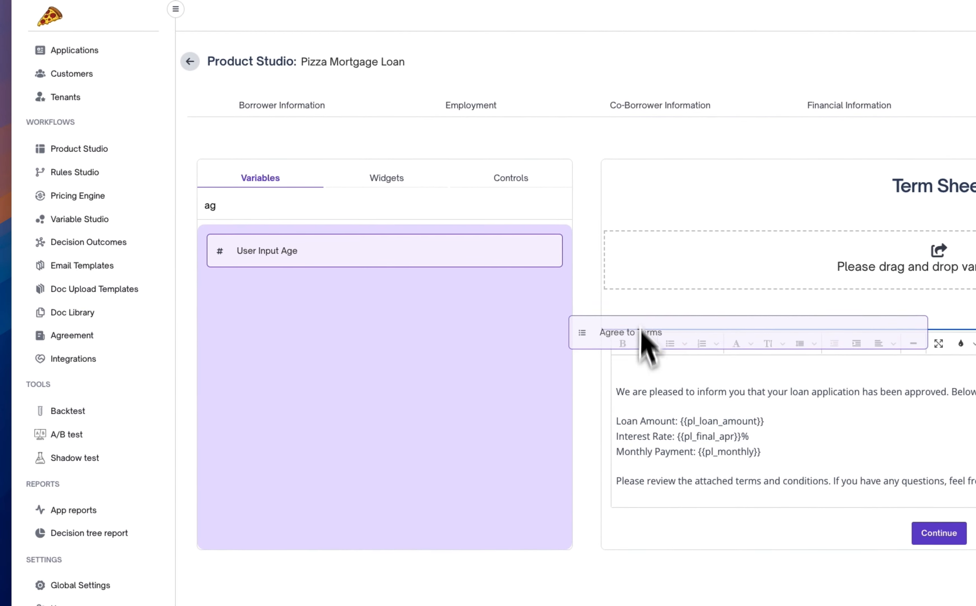
left_click_drag(641, 340, 689, 332)
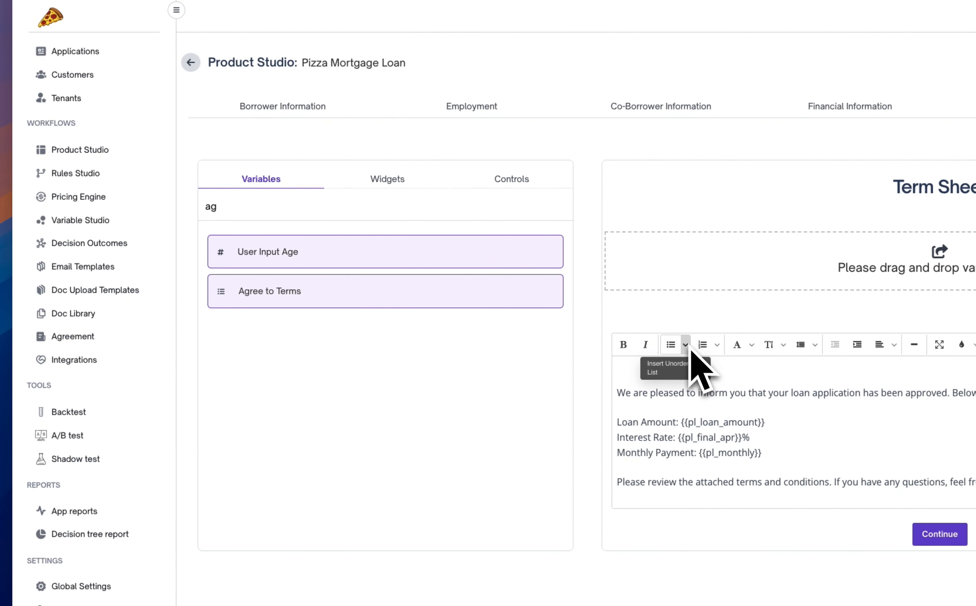
left_click_drag(862, 392, 867, 225)
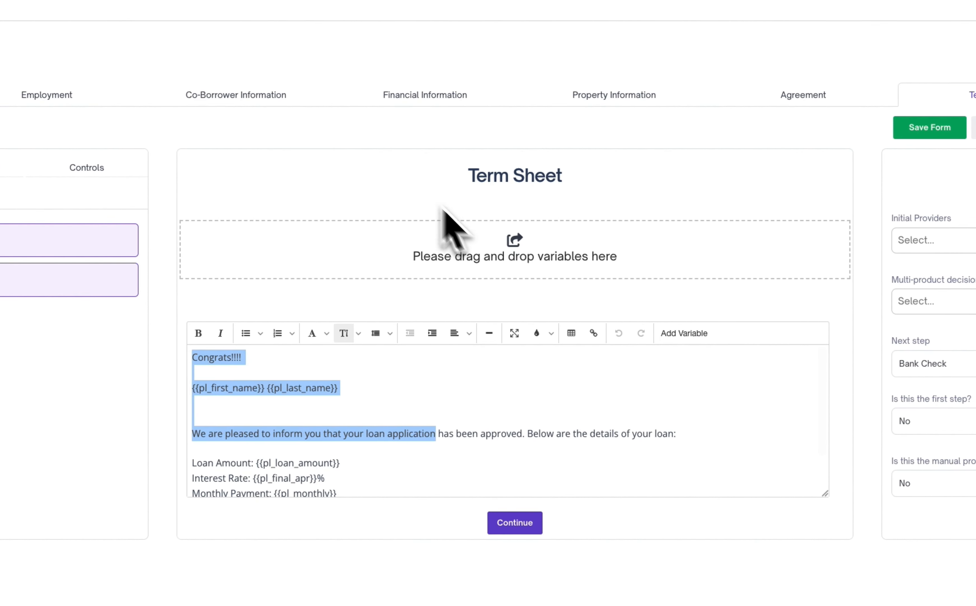
left_click_drag(812, 361, 729, 230)
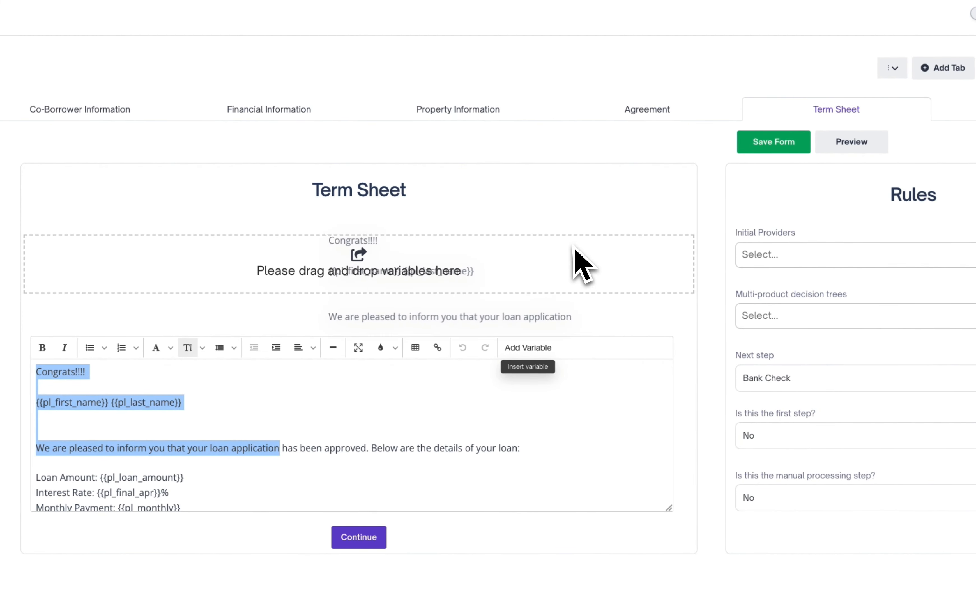
left_click_drag(572, 245, 571, 247)
left_click_drag(263, 176, 693, 394)
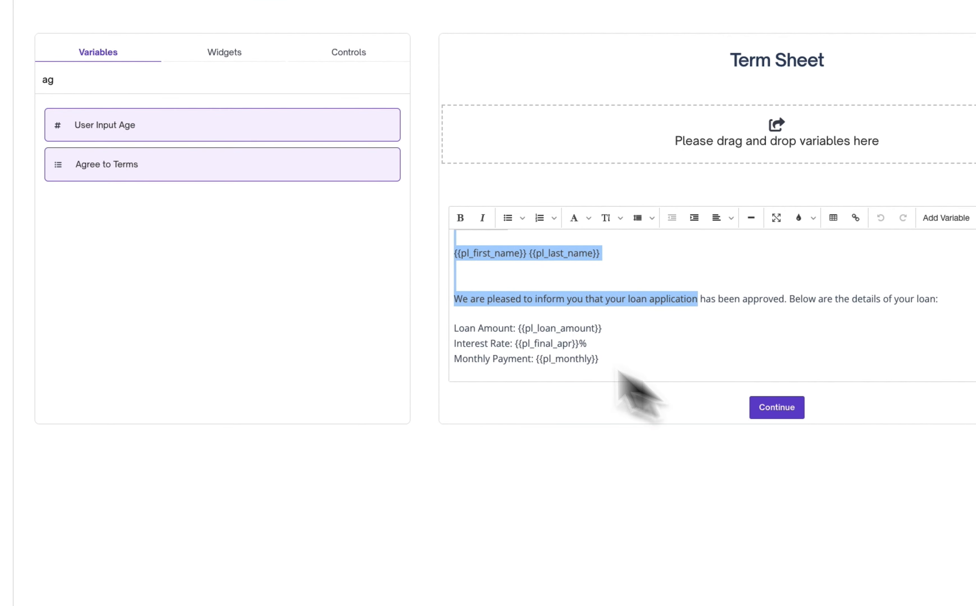
Place the Agree to Terms variable in the drop area above the approval text, check its options, and save the form
left_click_drag(229, 162, 623, 171)
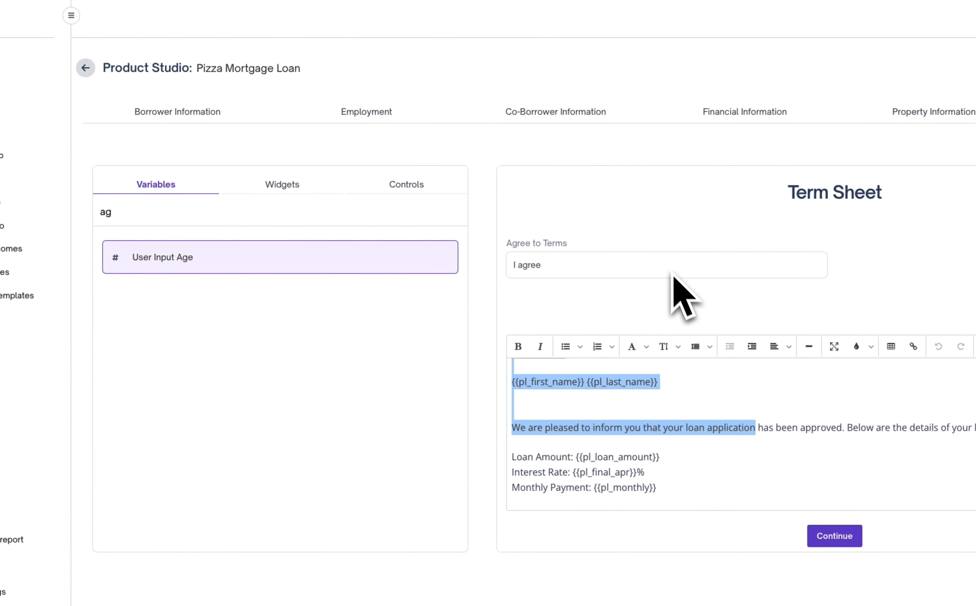
left_click(749, 313)
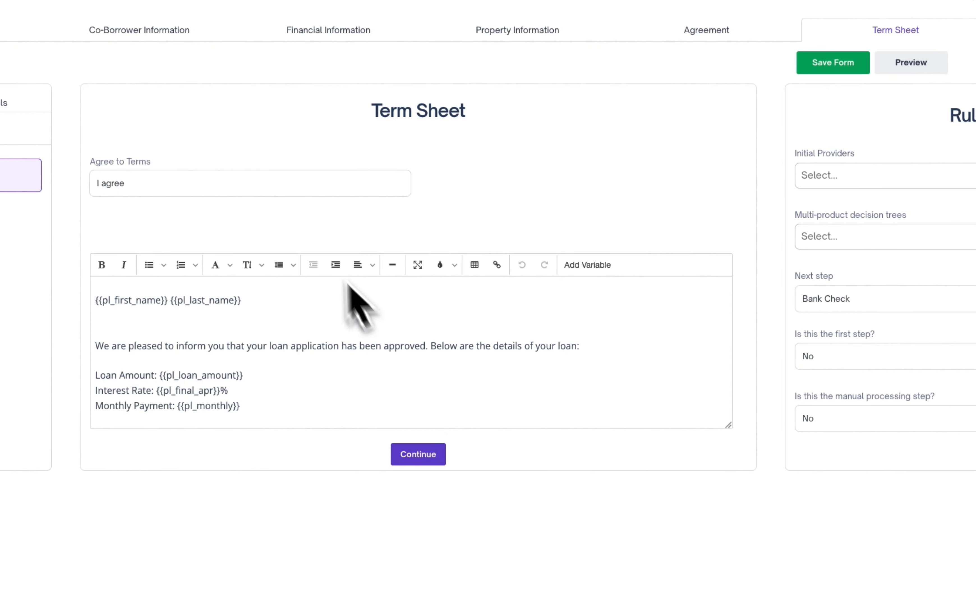
left_click(312, 187)
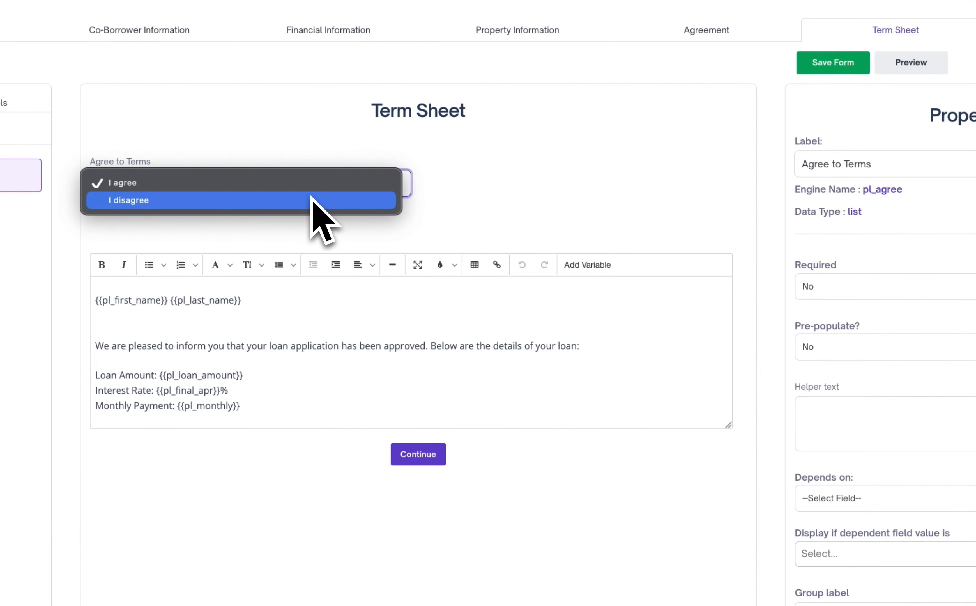
left_click(685, 207)
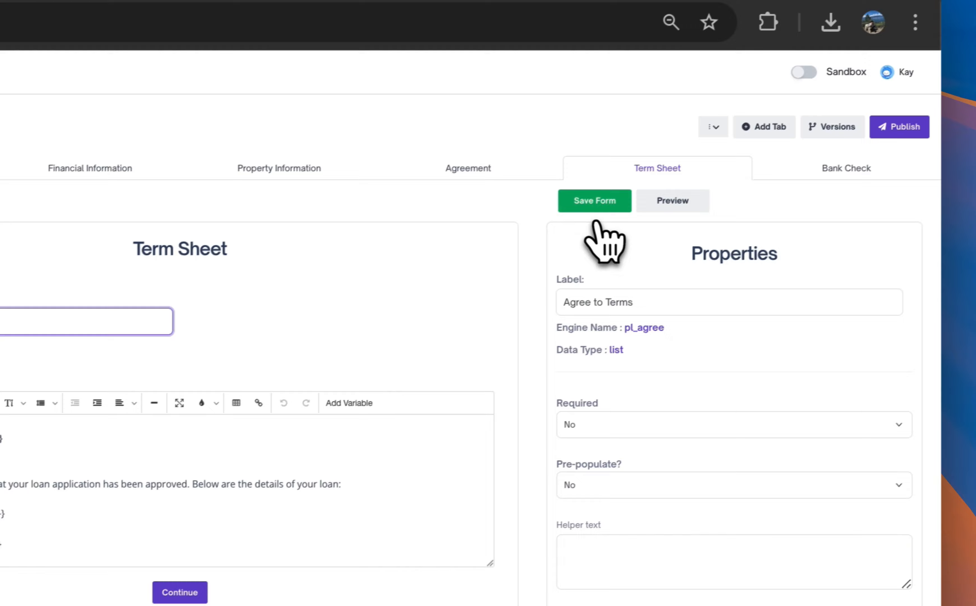
left_click(592, 202)
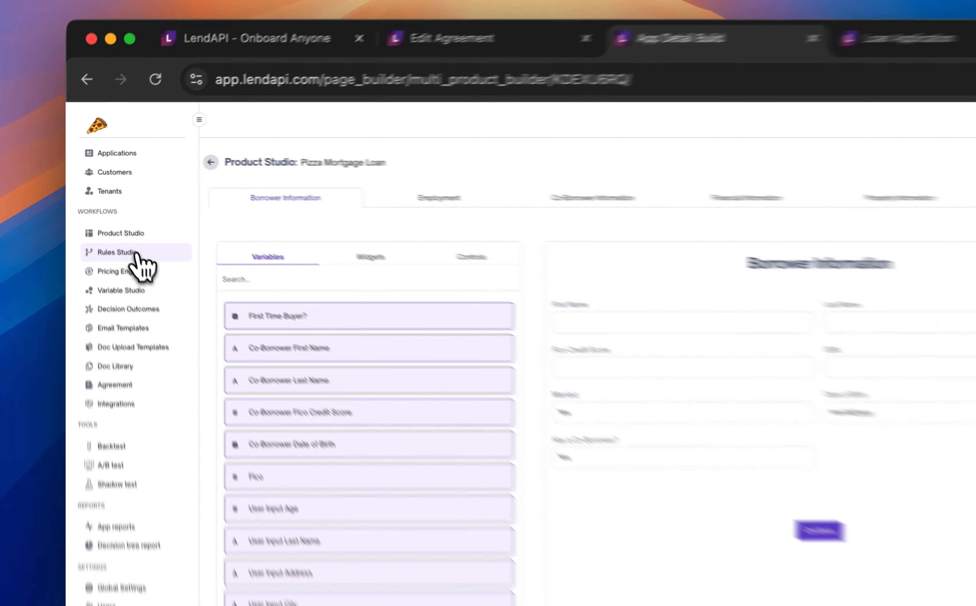
Open the Auth Check decision tree in Rules Studio and enter "agreement check" as its first node's title
left_click(110, 210)
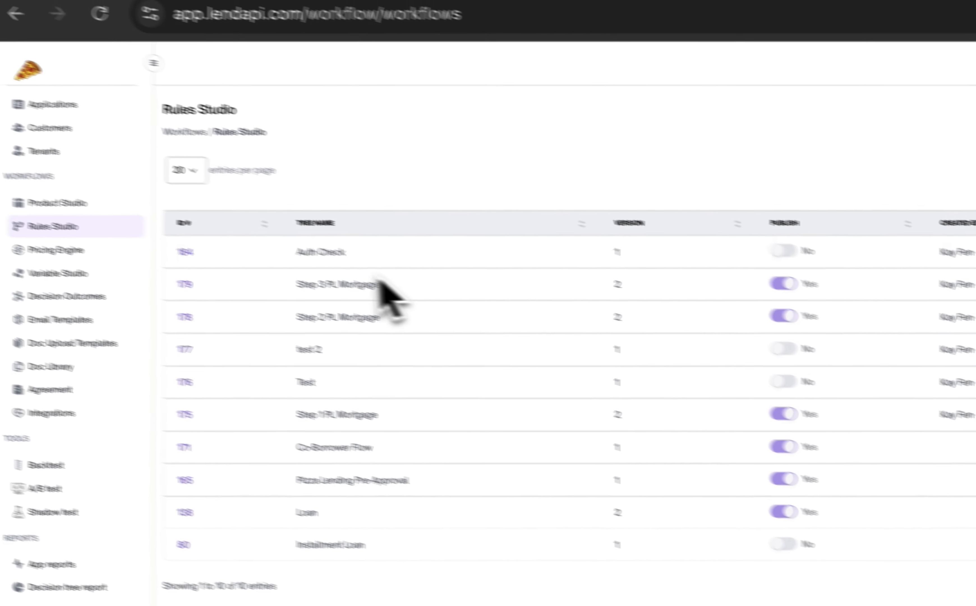
left_click(132, 252)
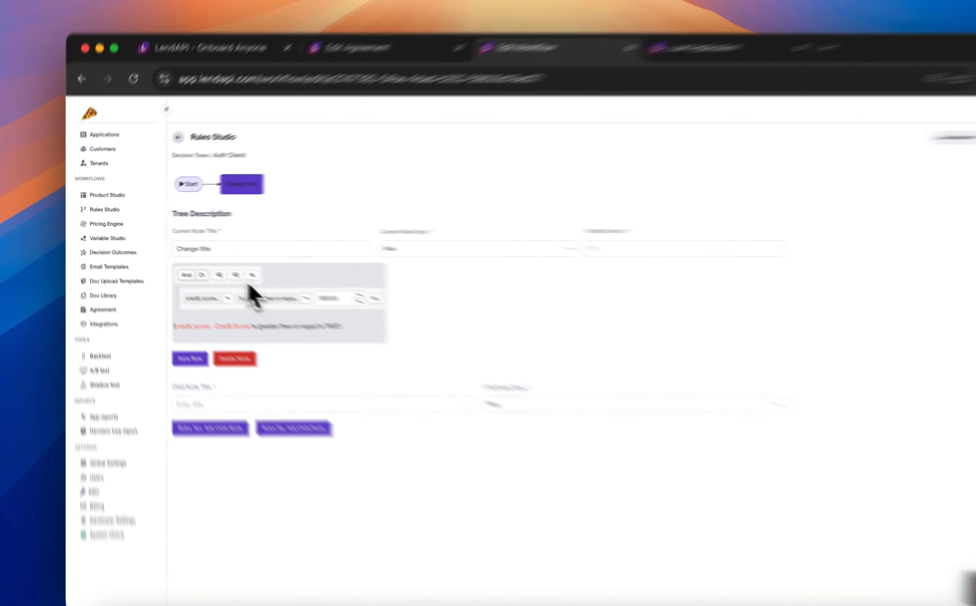
double_click(210, 241)
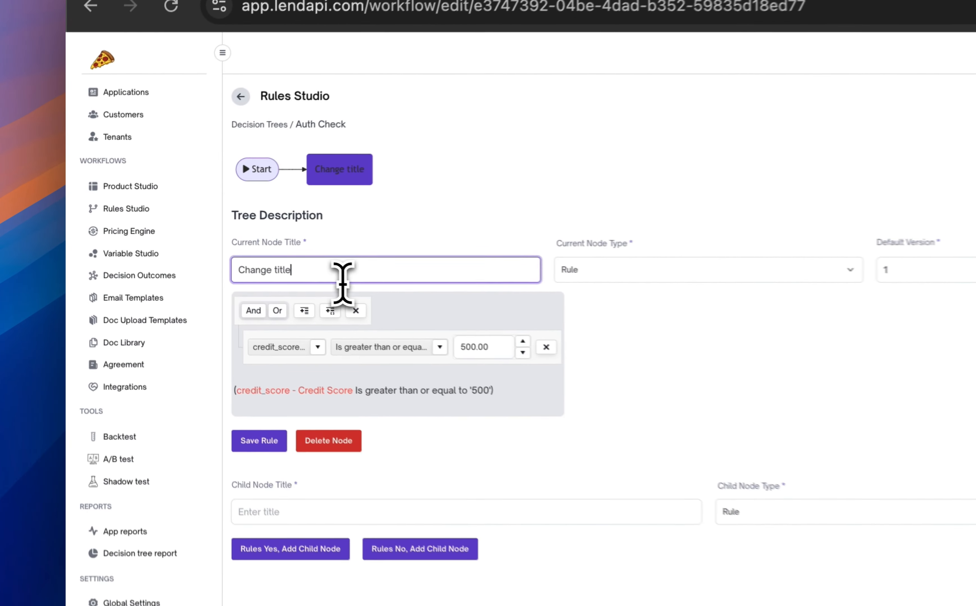
left_click(347, 281)
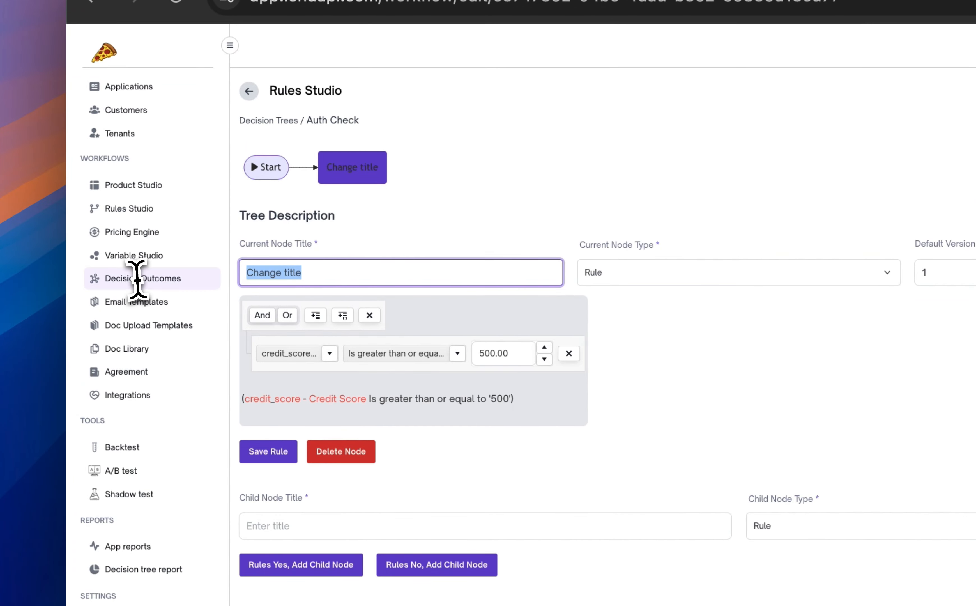
type("agree")
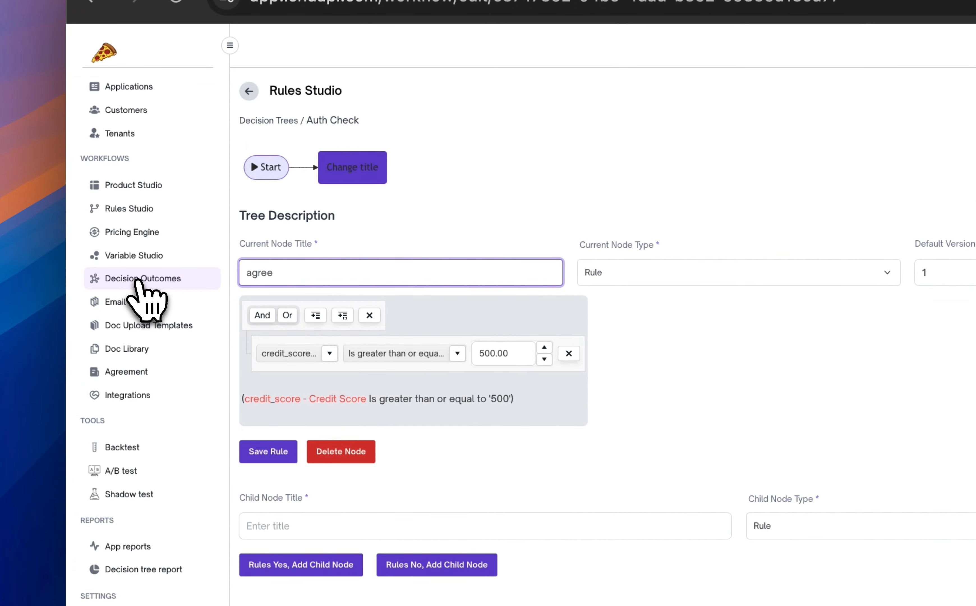
type("ment check")
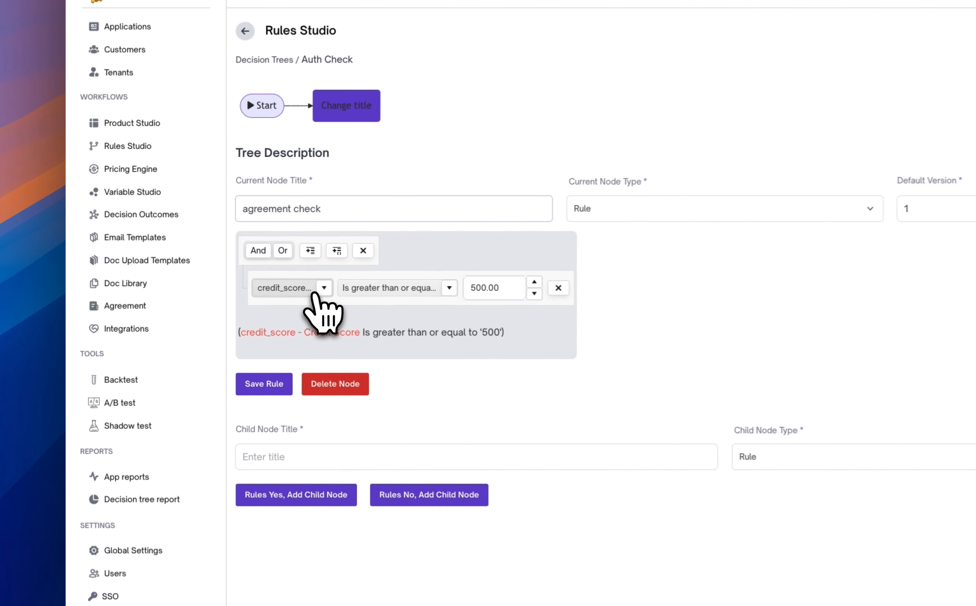
Set the node's rule condition to "pl_agree - Agree to Terms" is equal to "i agree"
left_click(330, 288)
left_click(328, 289)
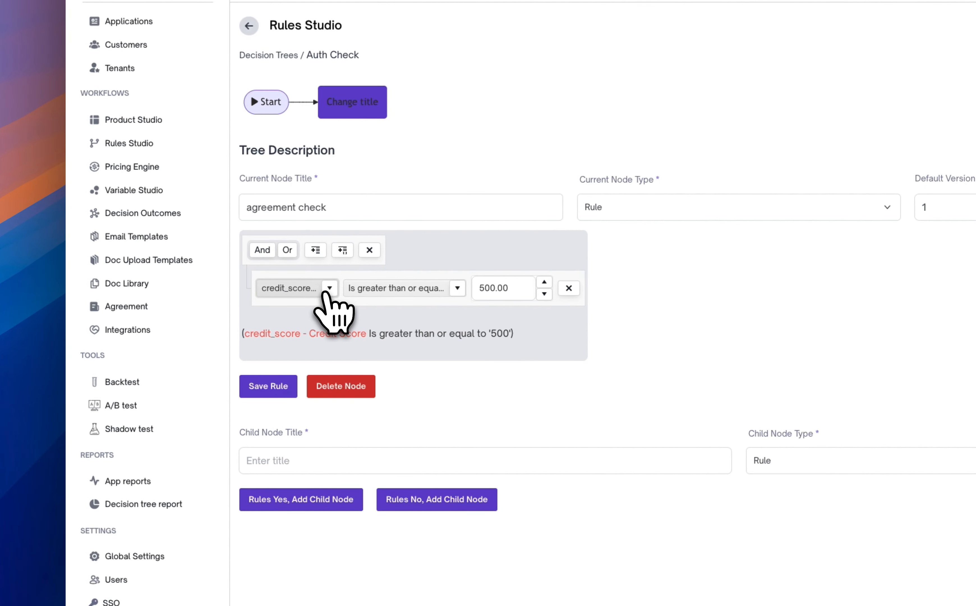
left_click(327, 289)
type("agr")
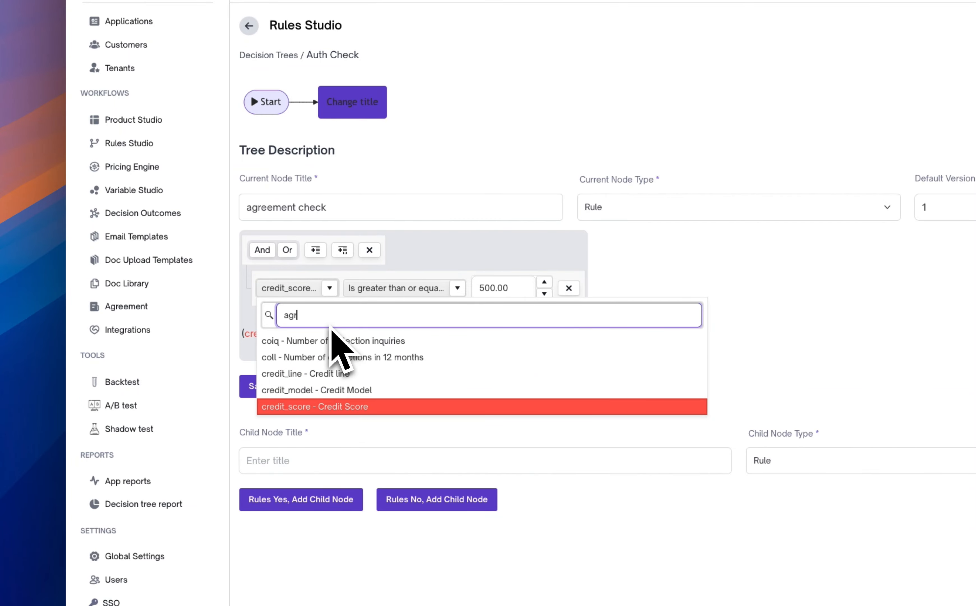
type("ee term")
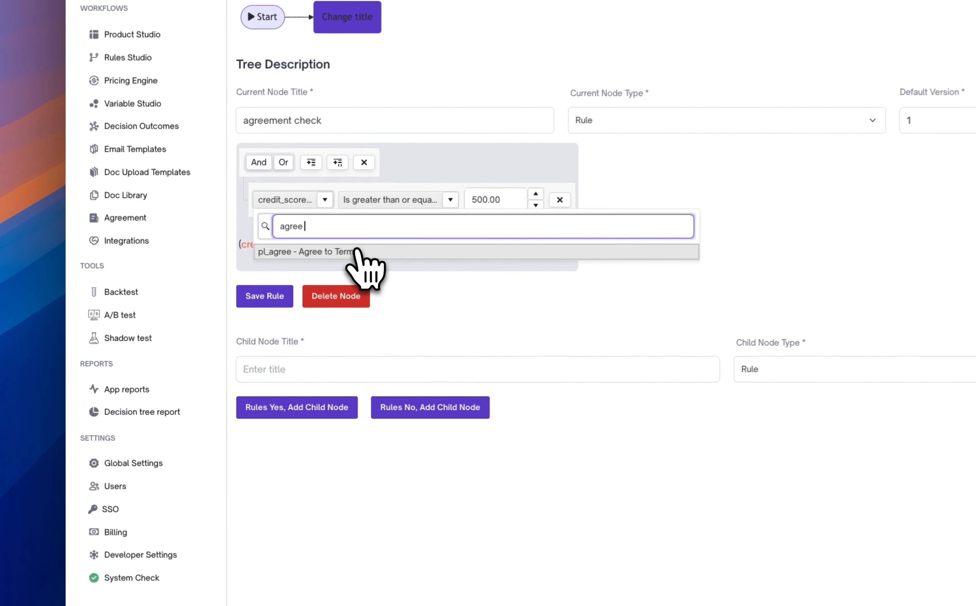
left_click(200, 308)
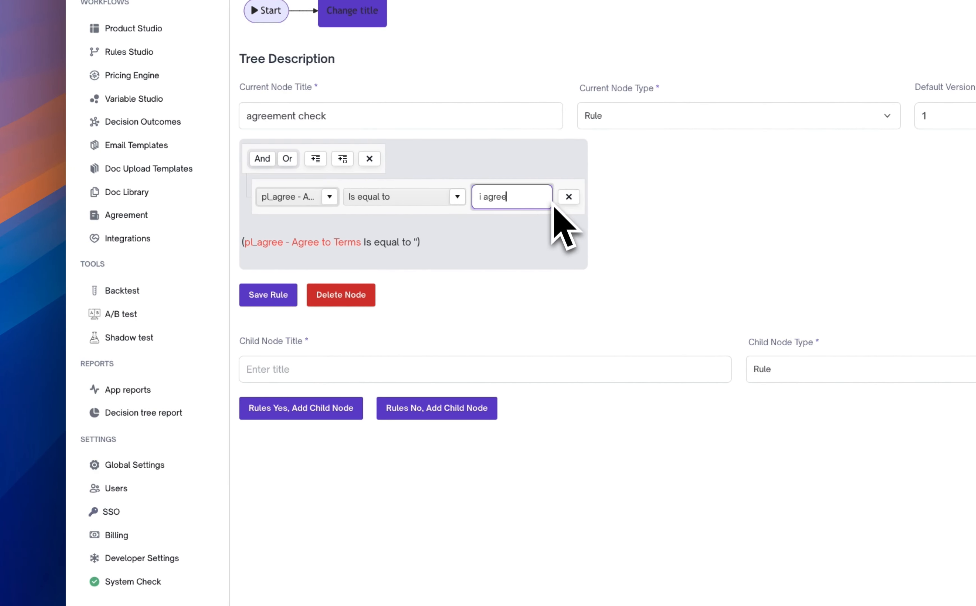
Add a child node titled "approve" of type Action to the rule's Yes branch
left_click(576, 303)
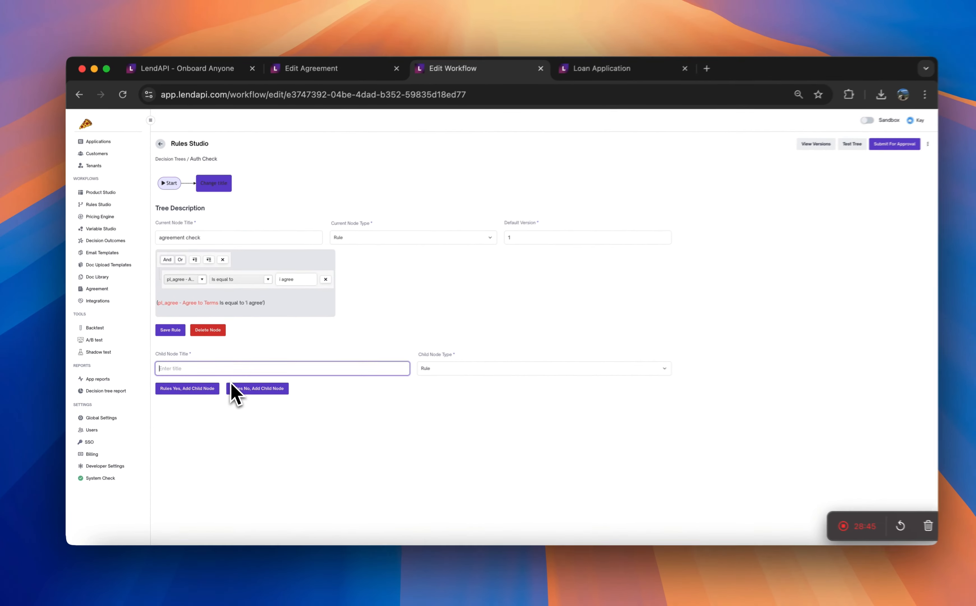
type("approve")
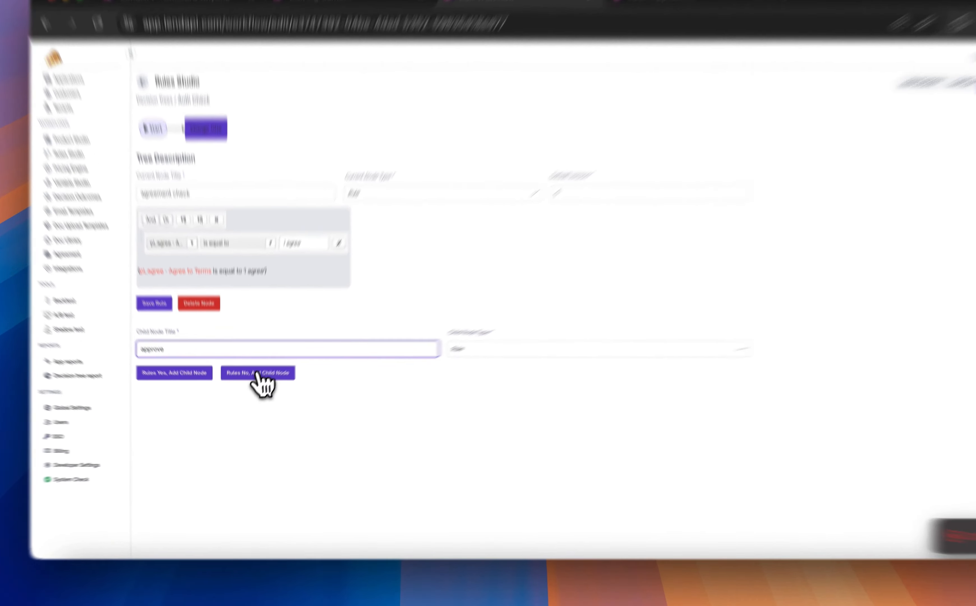
left_click(428, 369)
left_click(437, 378)
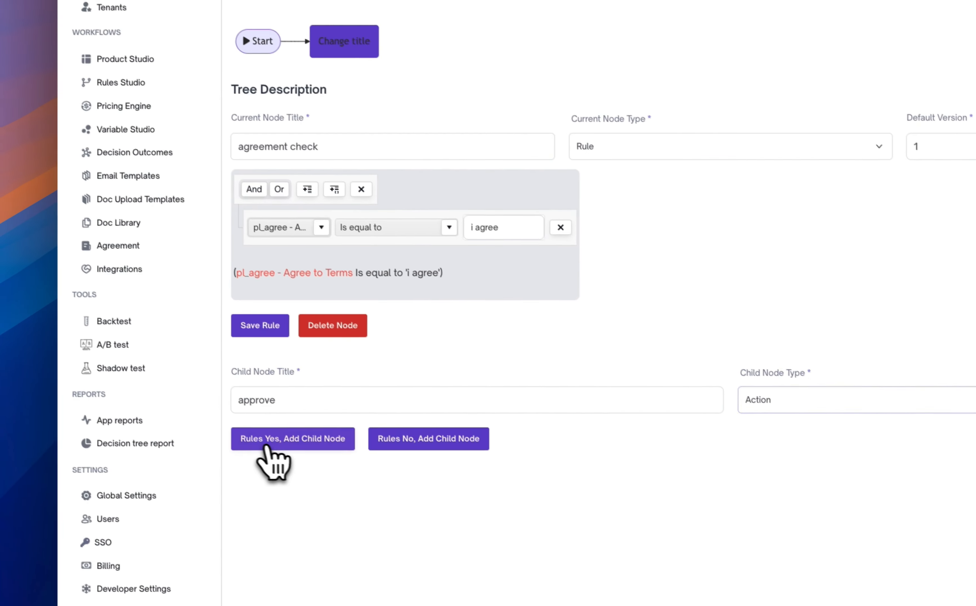
left_click(204, 387)
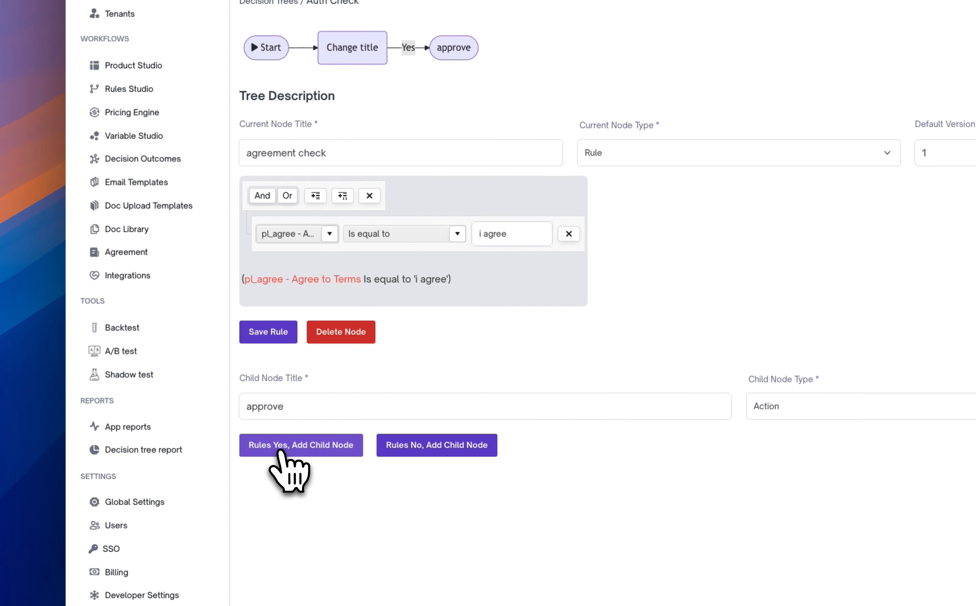
Retitle the Auth Check tree's first rule node as "Agreement" and save the rule
left_click(350, 56)
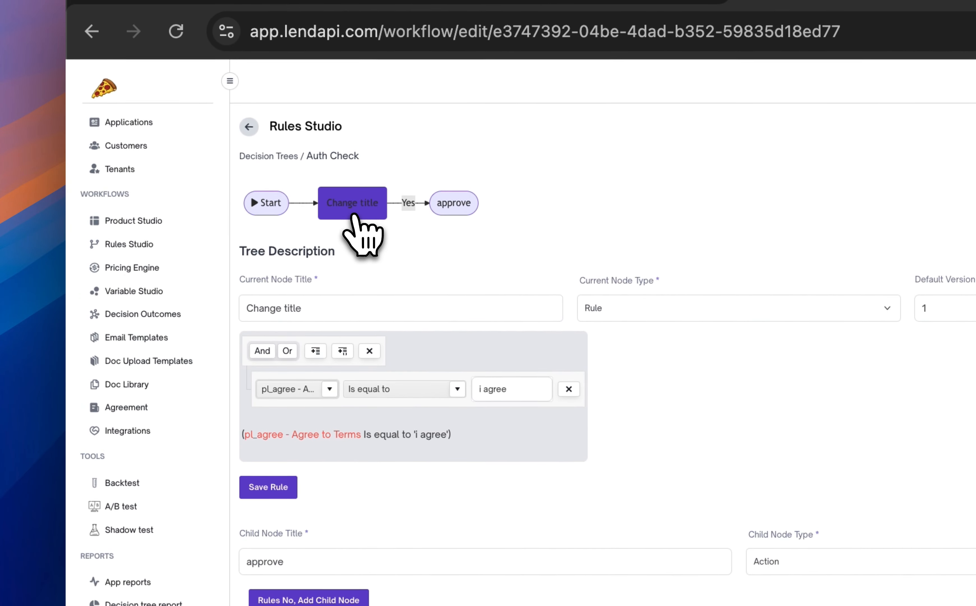
left_click(454, 204)
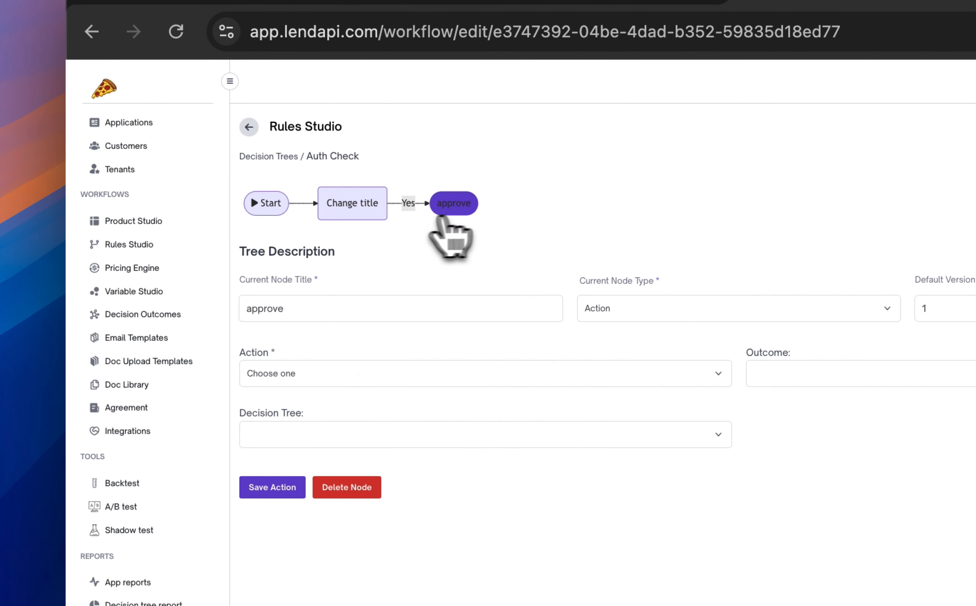
left_click(352, 212)
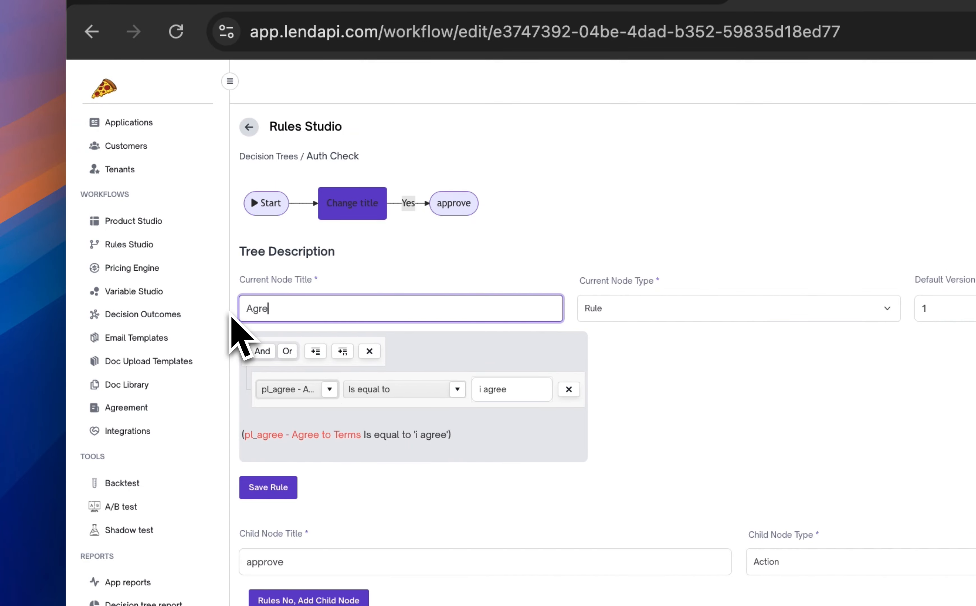
type("Agree ment")
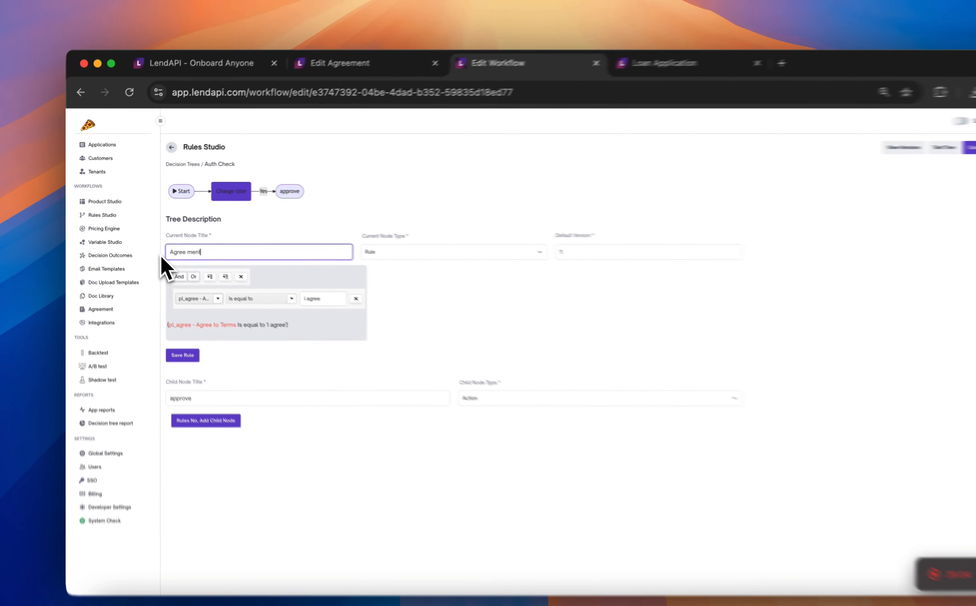
key("BackSpace")
key("BackSpace")
key("BackSpace")
key("BackSpace")
key("BackSpace")
type("ment")
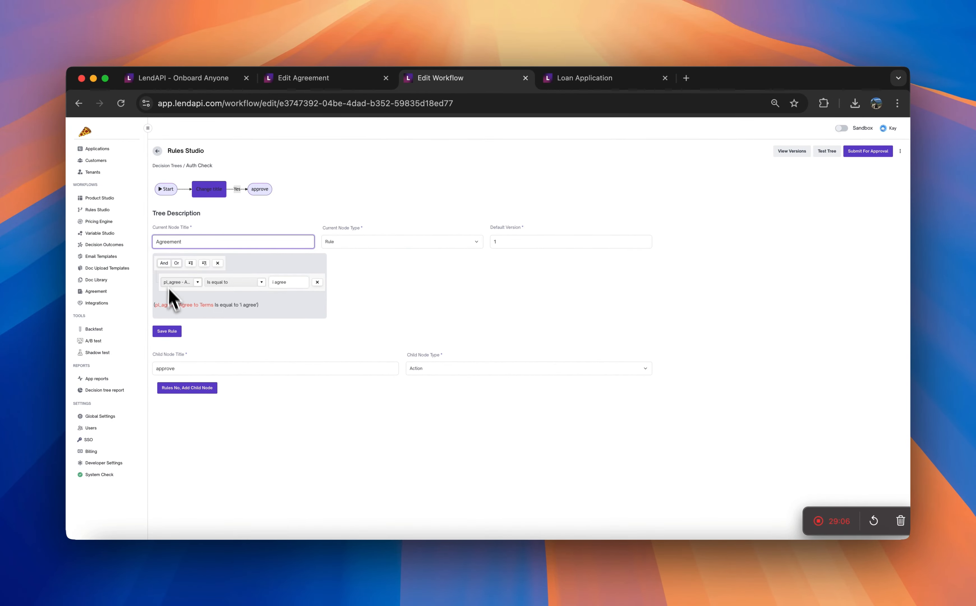
left_click(167, 331)
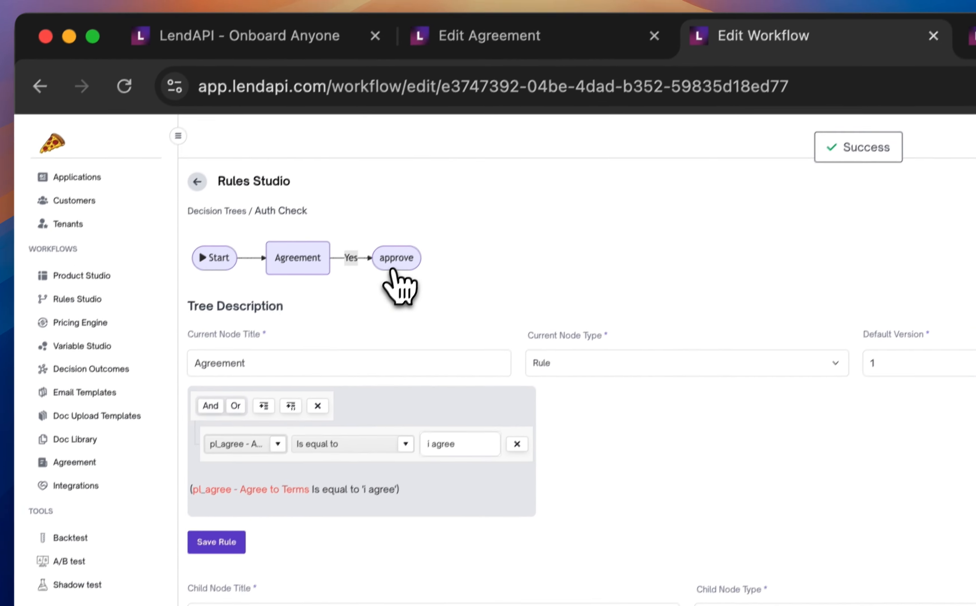
Set the approve node's action to Approve, check the available outcomes, and save the action without choosing one
left_click(448, 172)
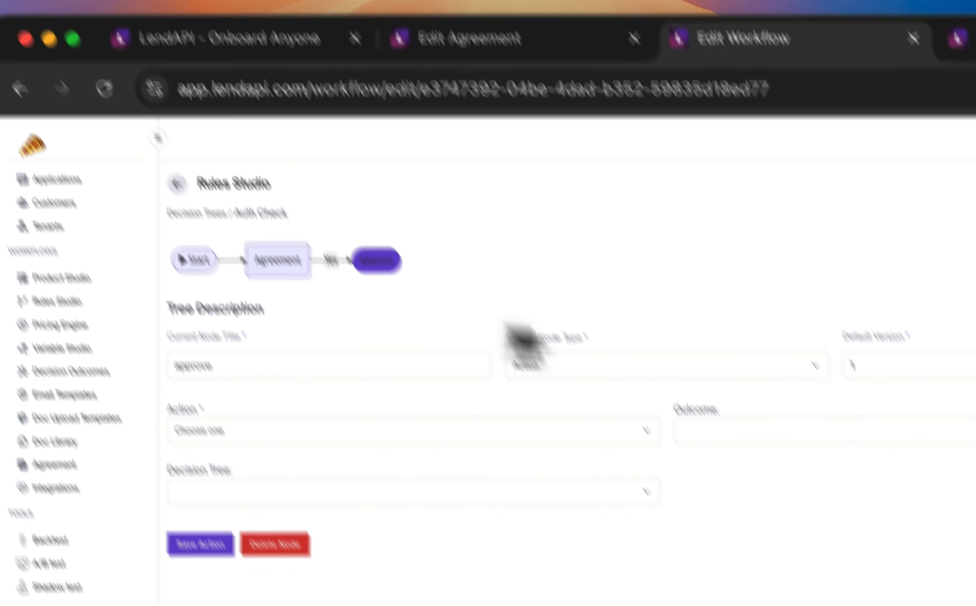
left_click(517, 265)
left_click(480, 284)
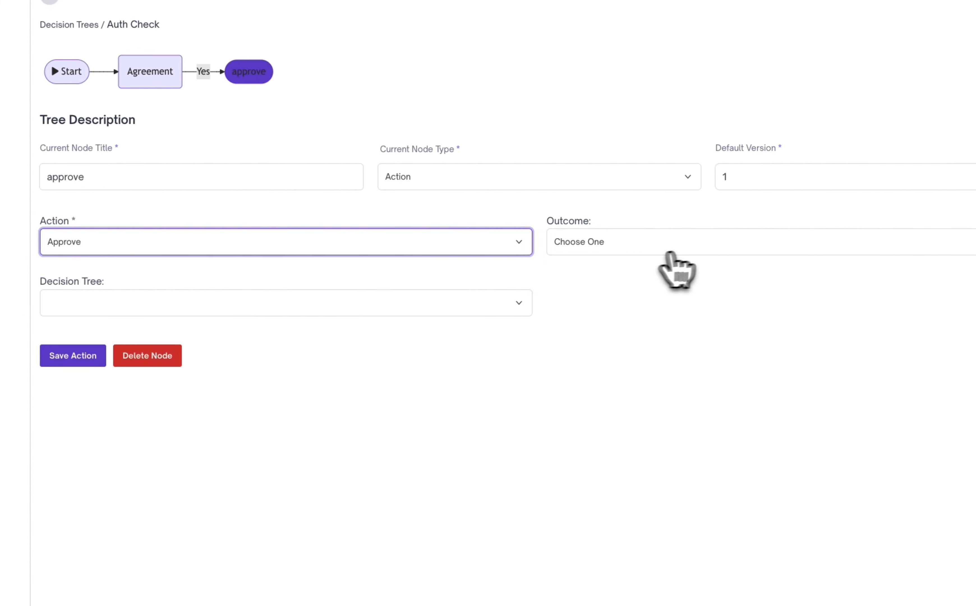
left_click(711, 274)
left_click(678, 458)
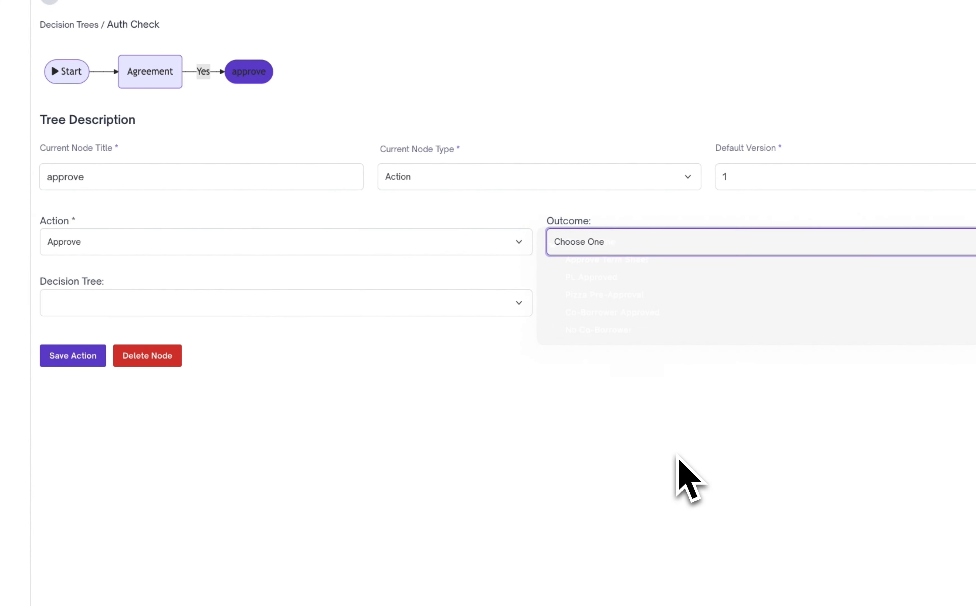
left_click(268, 417)
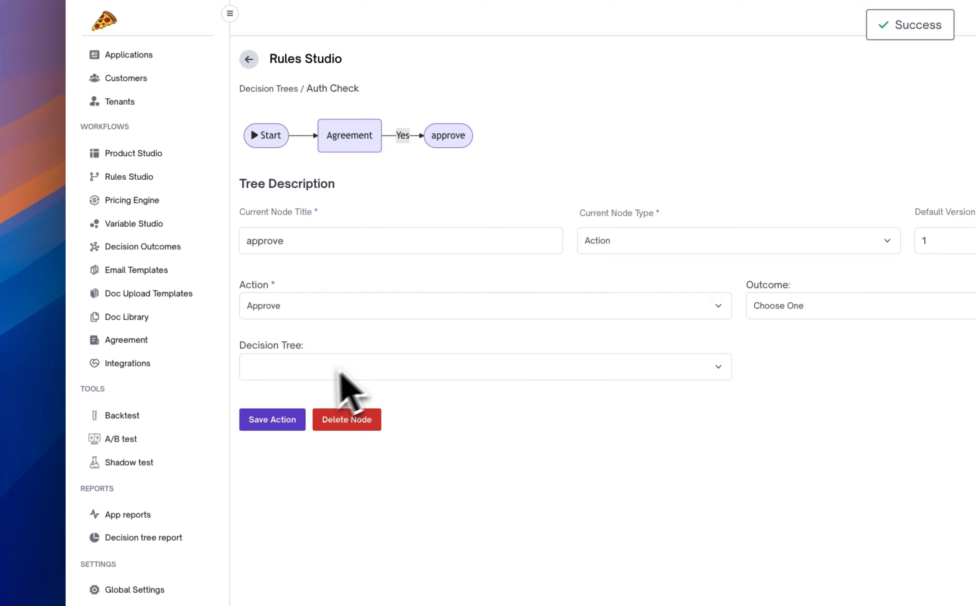
Start a new approve outcome in Decision Outcomes and name it "Agreement"
left_click(149, 249)
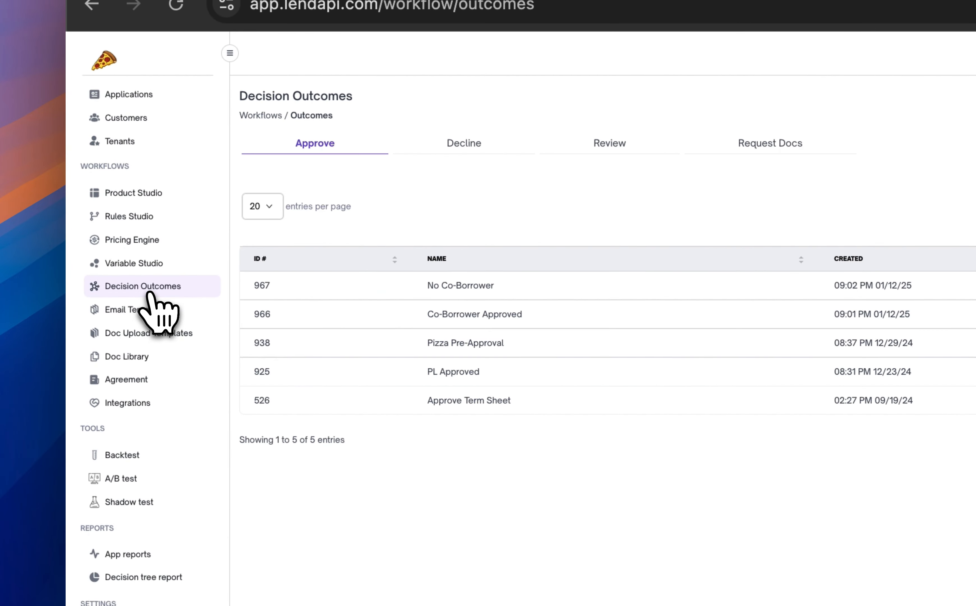
left_click(856, 277)
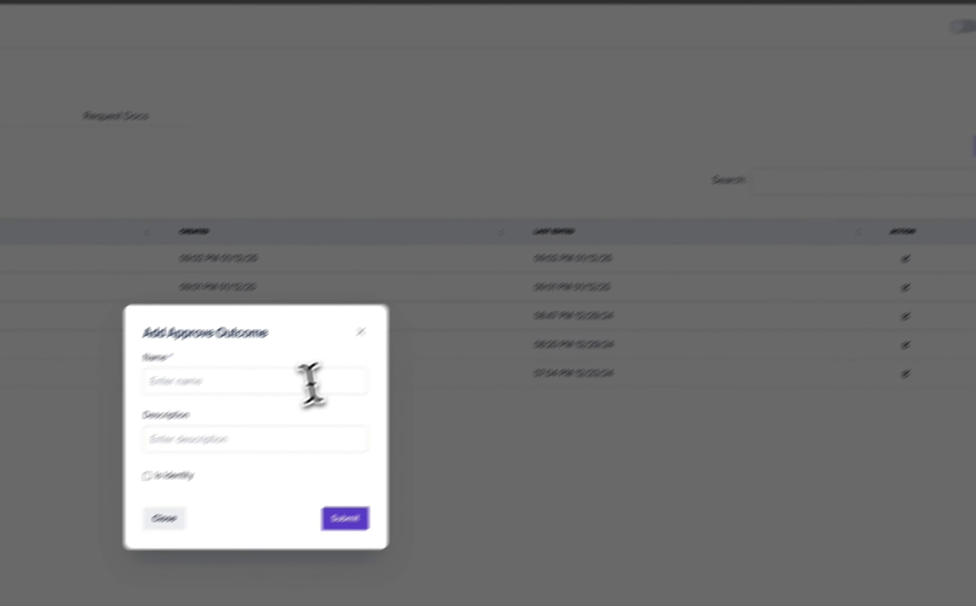
left_click(281, 387)
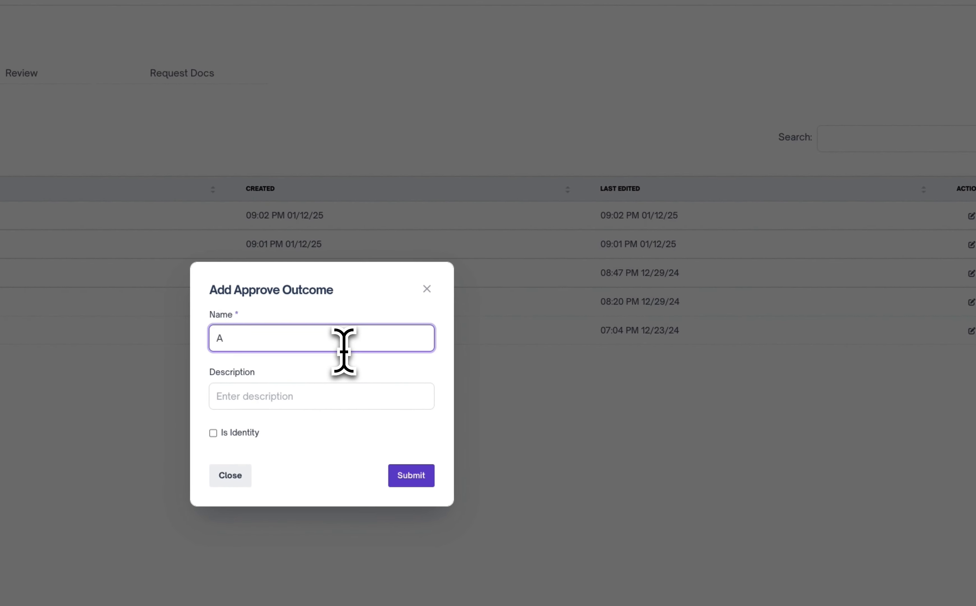
type("App")
key("BackSpace")
key("BackSpace")
key("BackSpace")
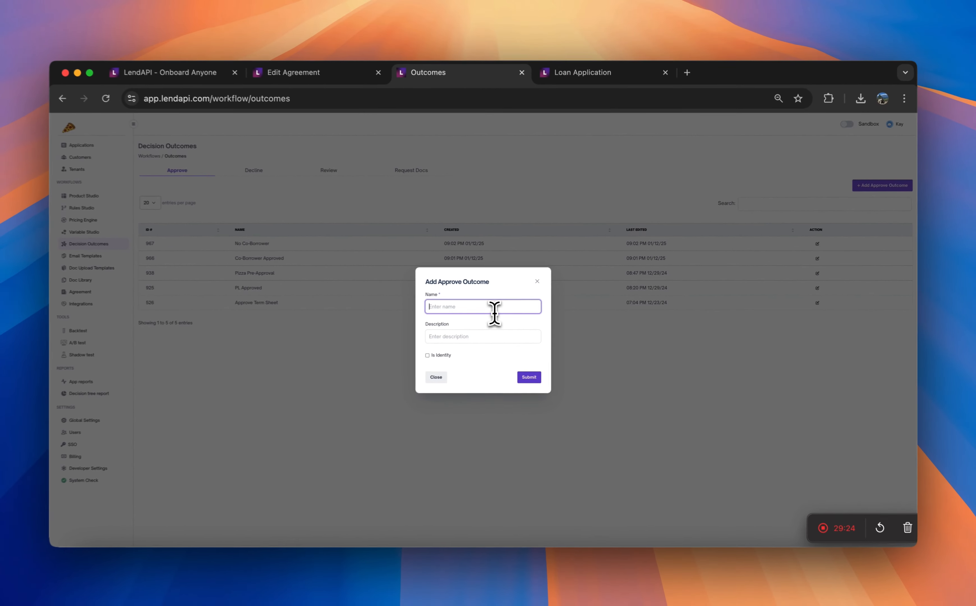
type("Agr")
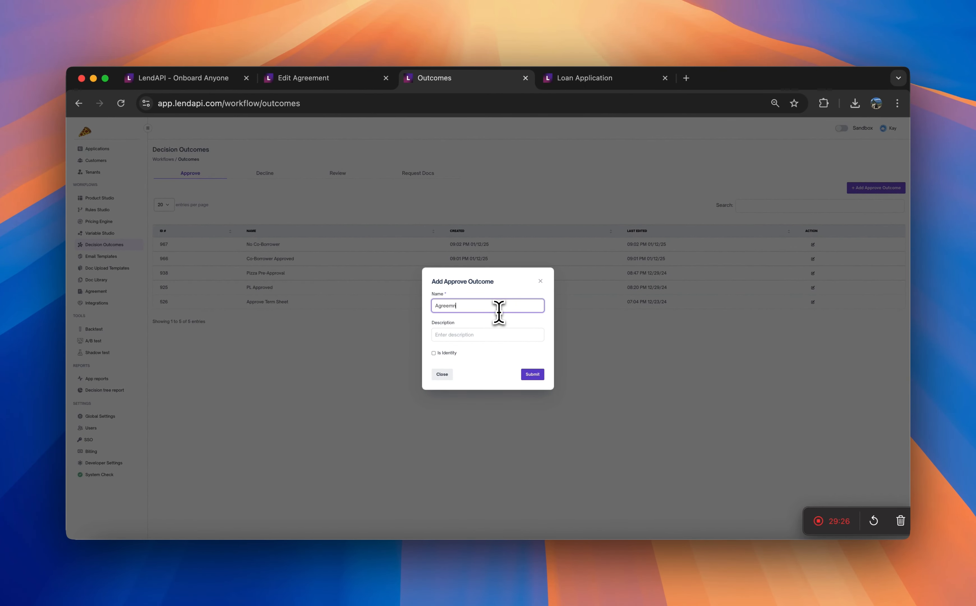
type("eement")
Give the new outcome the description "Ready to sign offer" and submit it
left_click(509, 336)
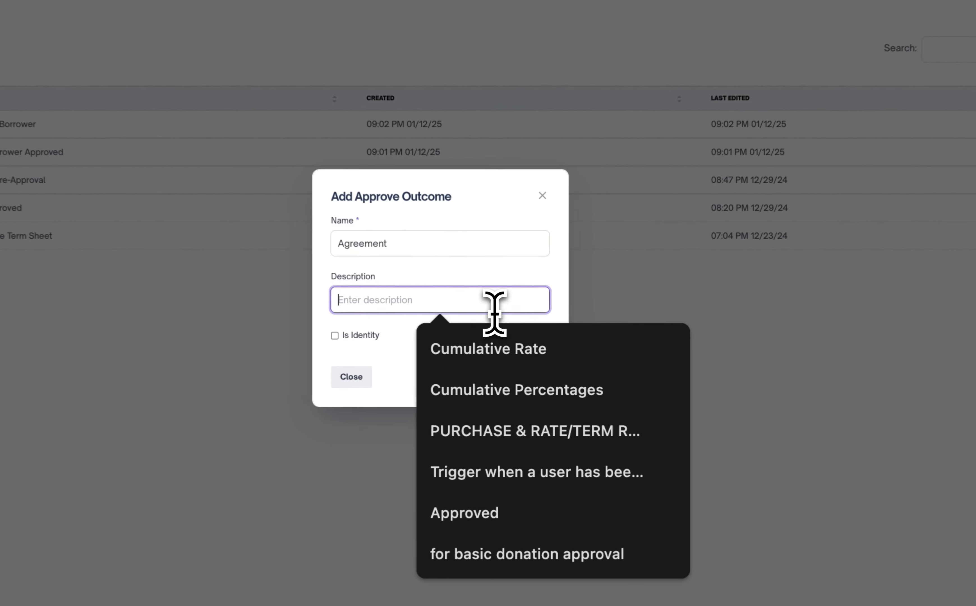
type("Ready to")
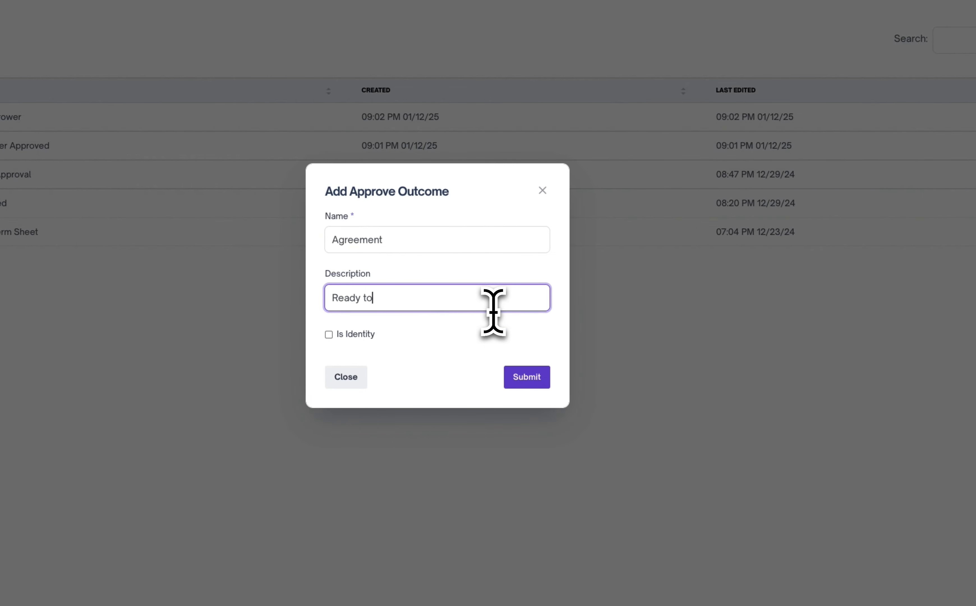
type(" sign offer")
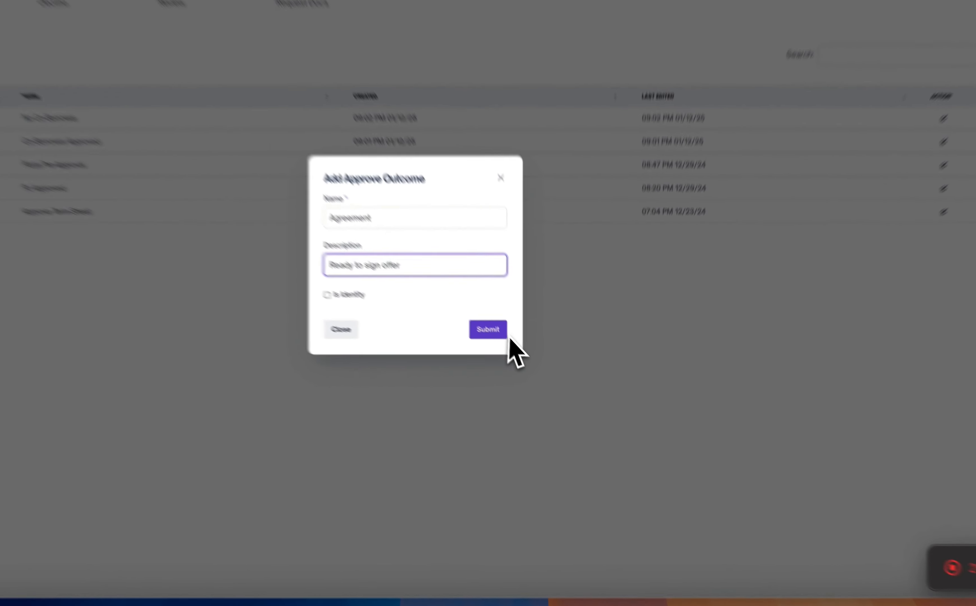
left_click(536, 374)
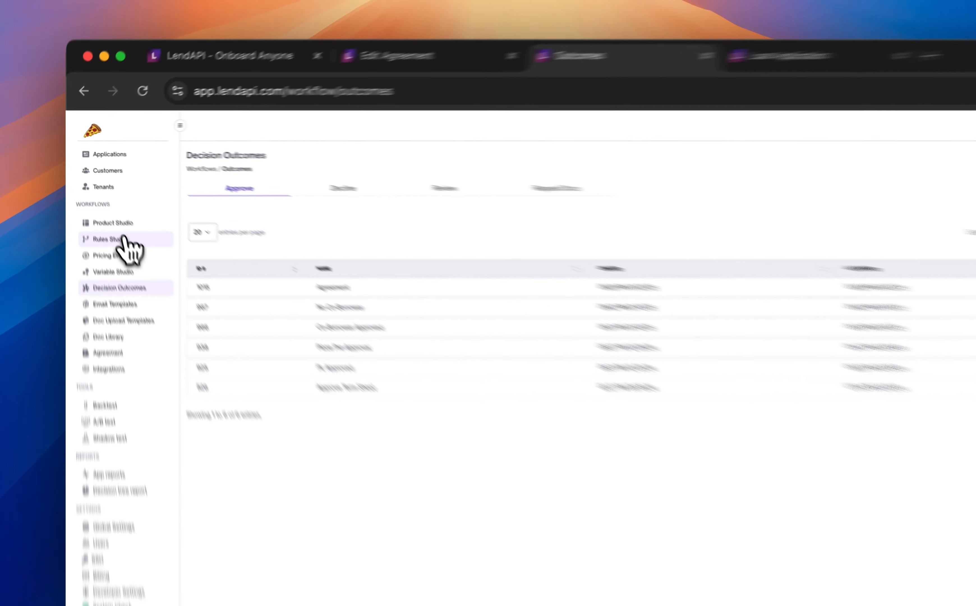
Reopen the Auth Check tree in Rules Studio, set the approve node's outcome to Agreement, and save the action
left_click(108, 209)
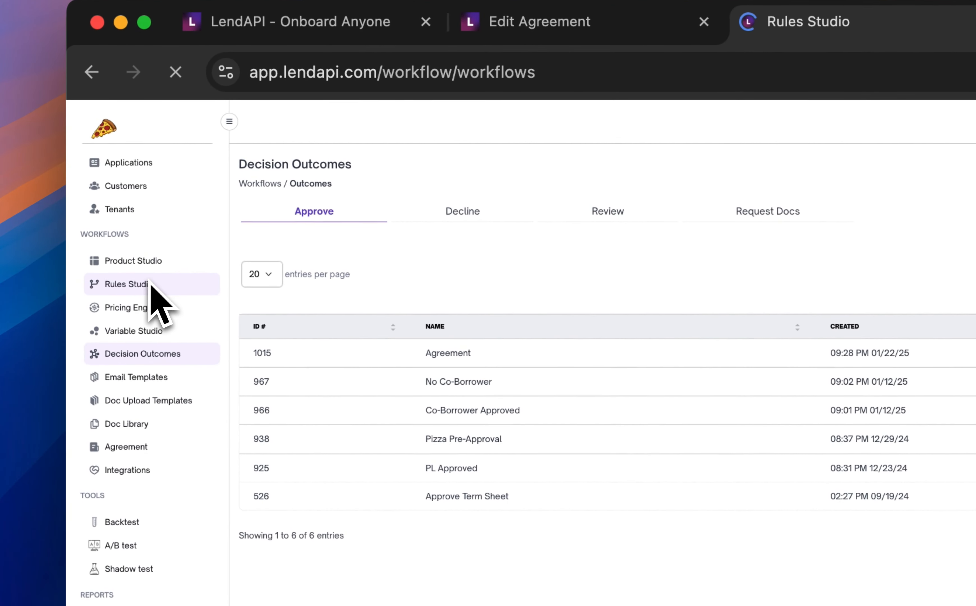
left_click(267, 310)
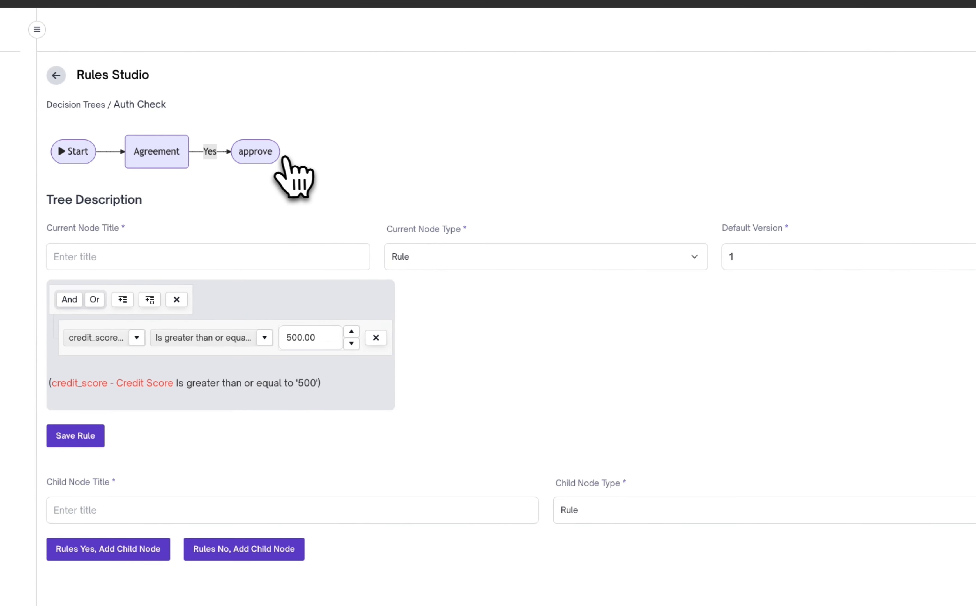
left_click(279, 159)
left_click(739, 320)
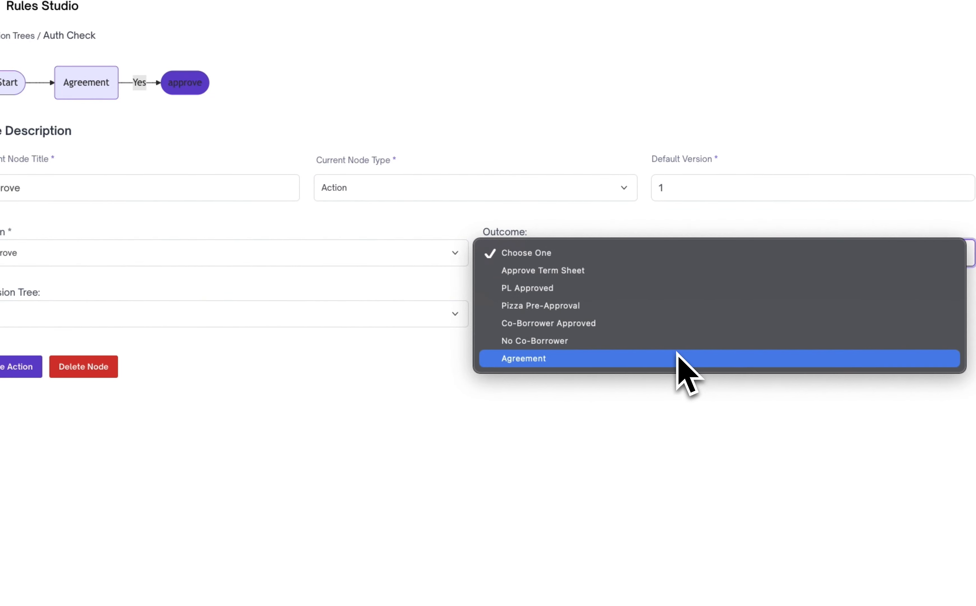
left_click(677, 358)
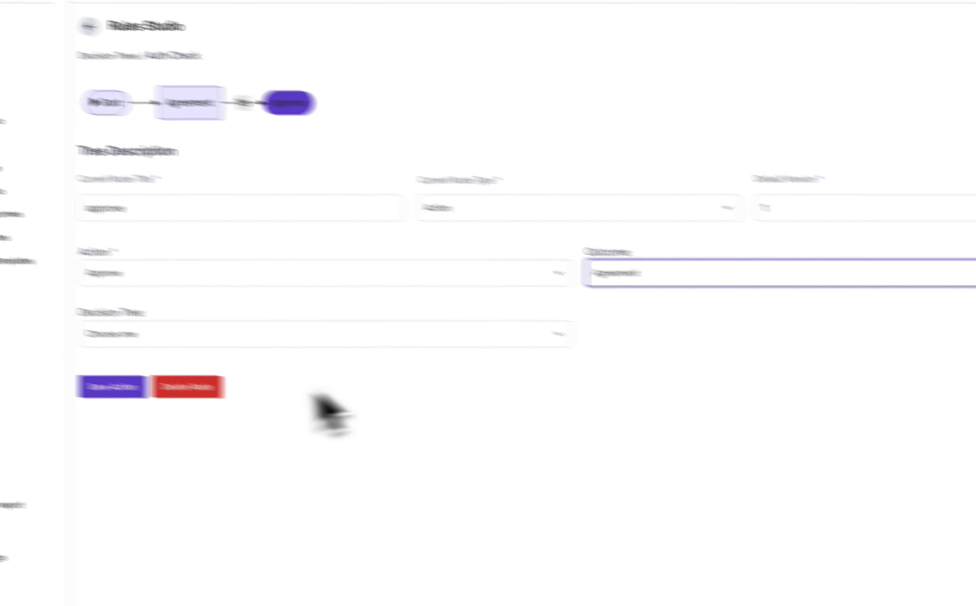
left_click(16, 367)
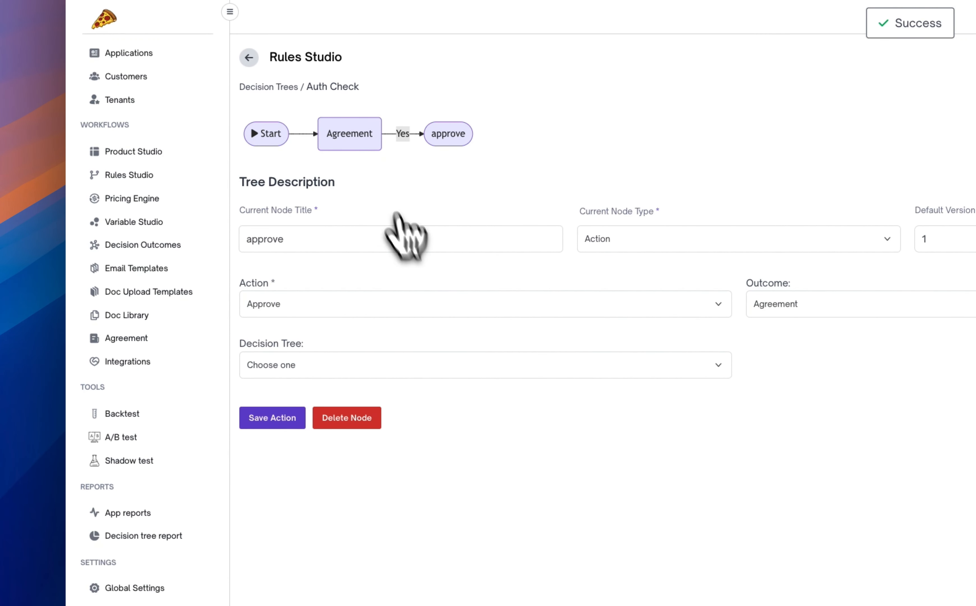
Add a child node titled "Decline" of type Action to the Agreement rule's No branch
left_click(359, 145)
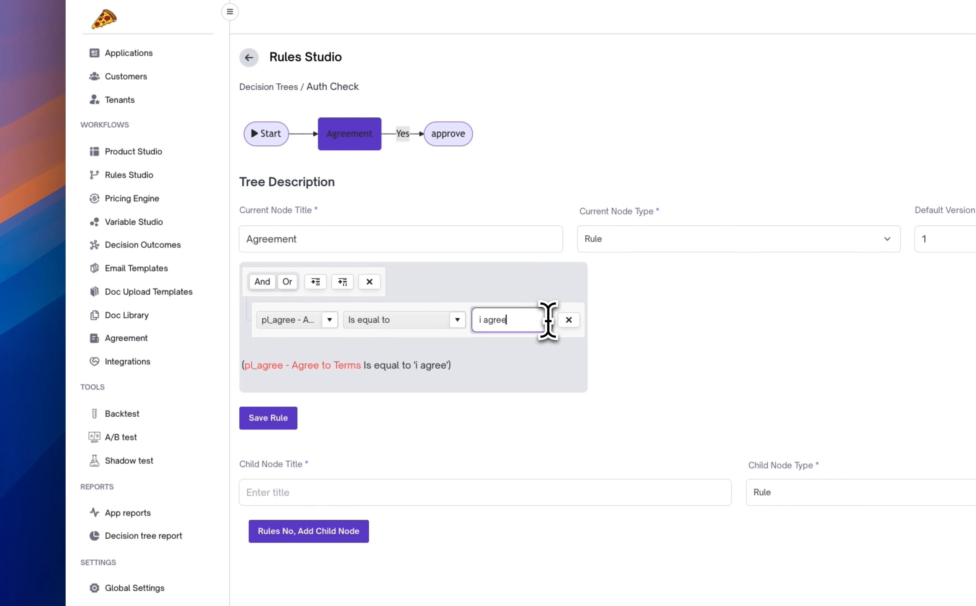
scroll(453, 387, "down", 5)
left_click(405, 293)
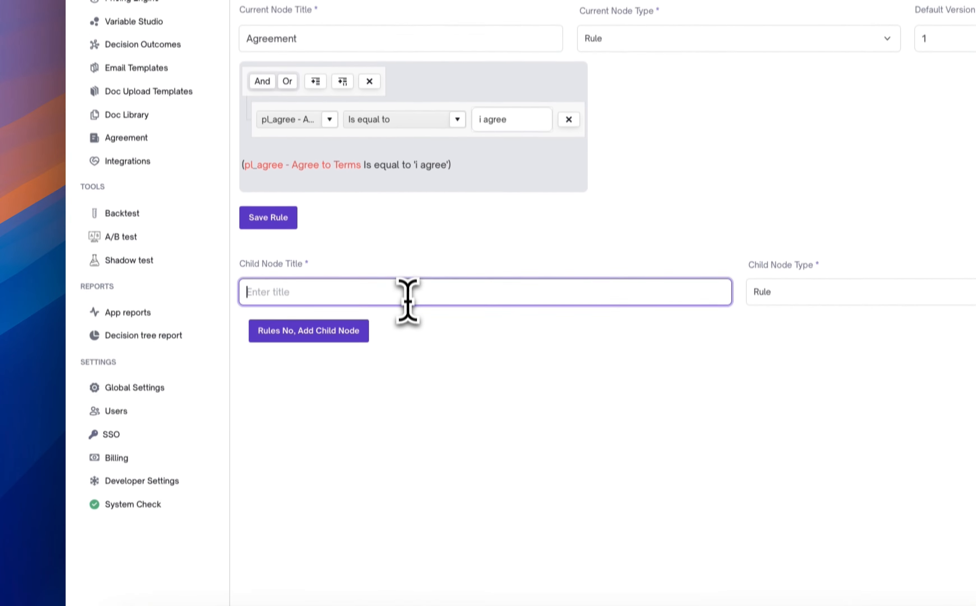
type("A")
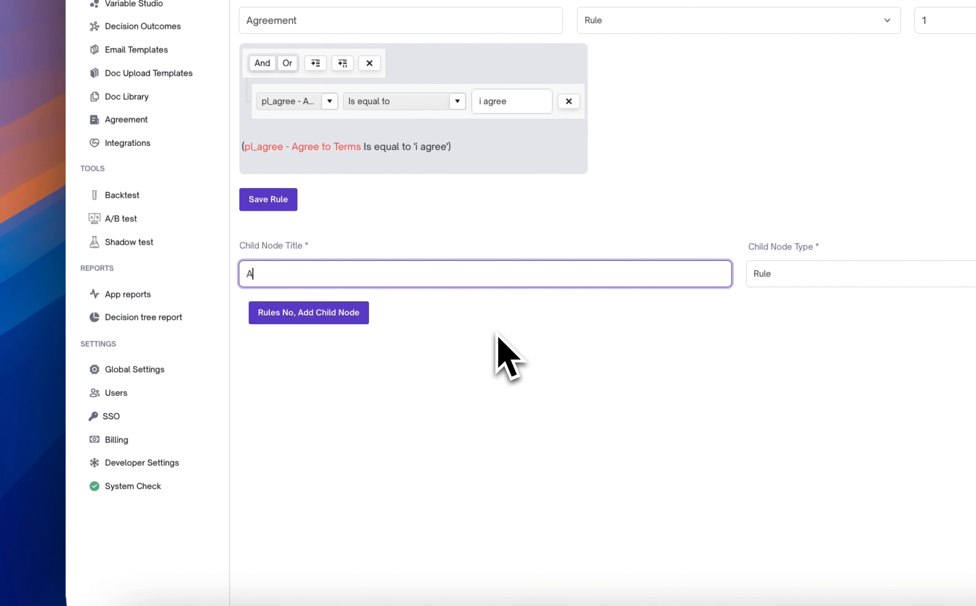
key("BackSpace")
type("Decl")
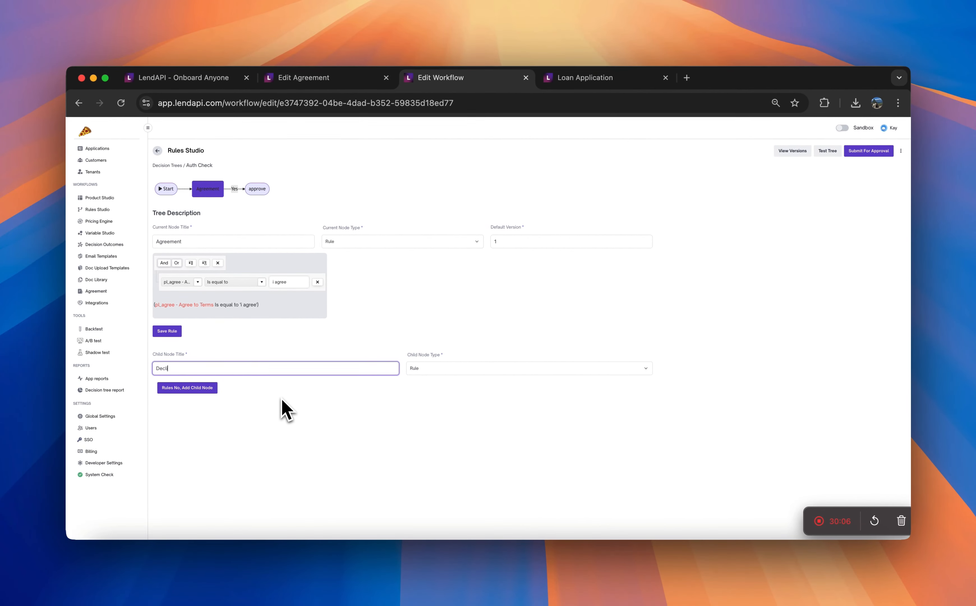
type("ine")
left_click(499, 372)
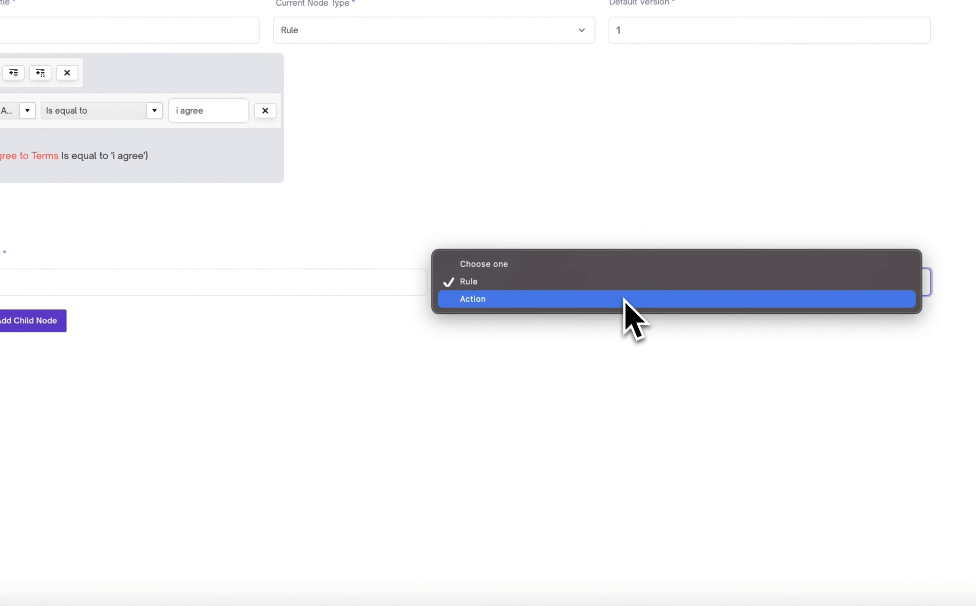
left_click(624, 299)
left_click(55, 323)
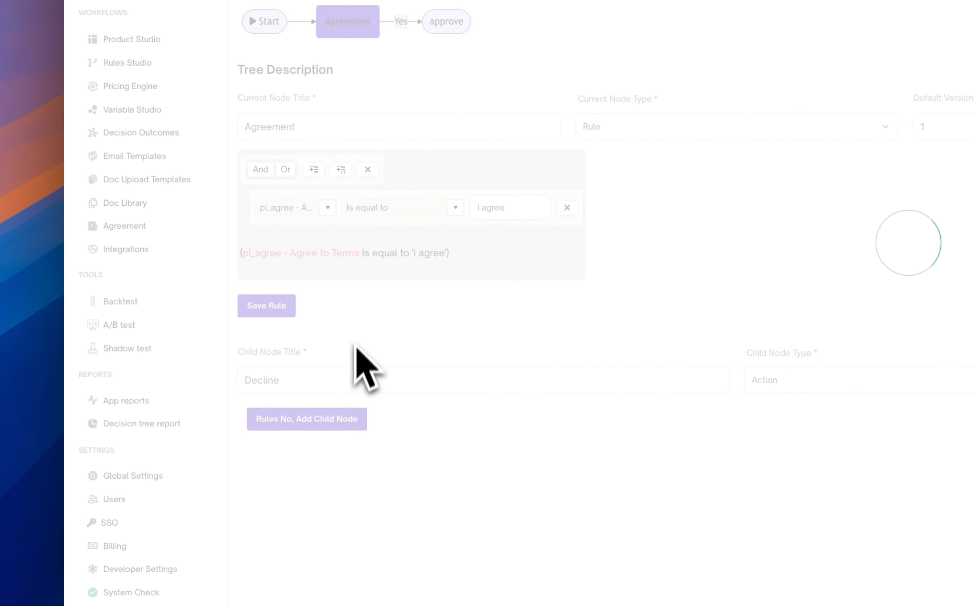
Set the Decline node's action to Decline with the outcome PL Declined, and save the action
left_click(451, 18)
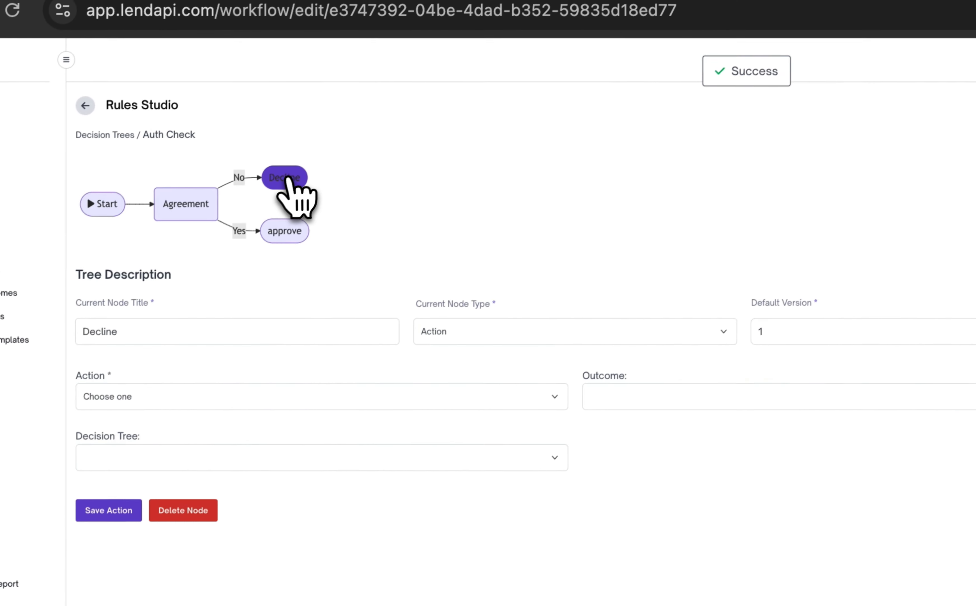
left_click(430, 396)
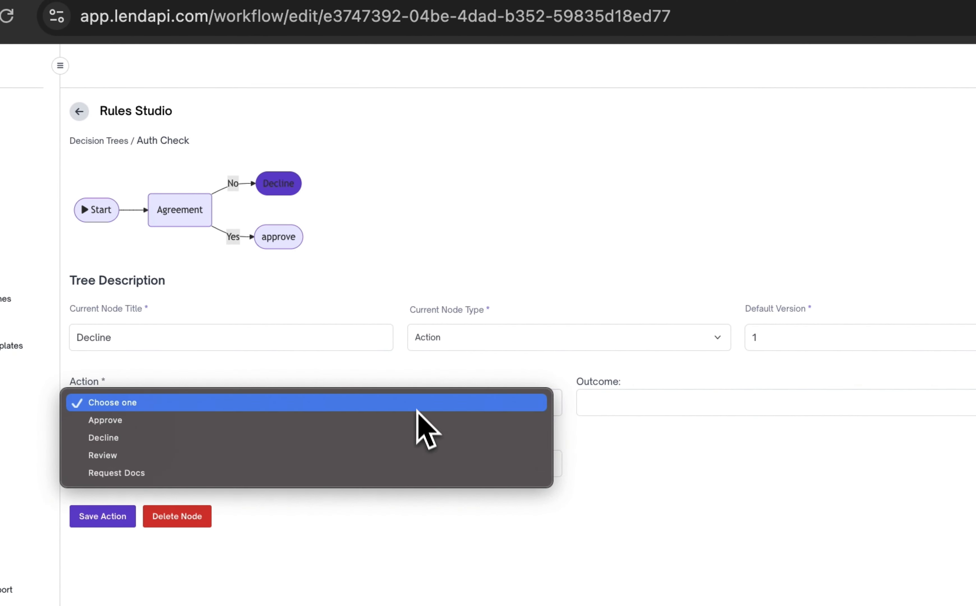
left_click(416, 437)
left_click(685, 404)
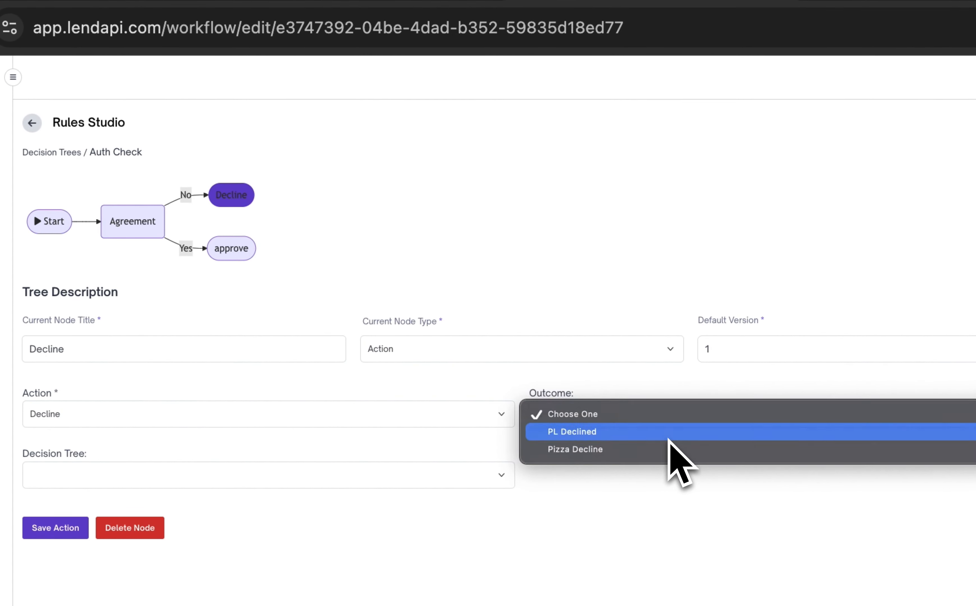
left_click(668, 435)
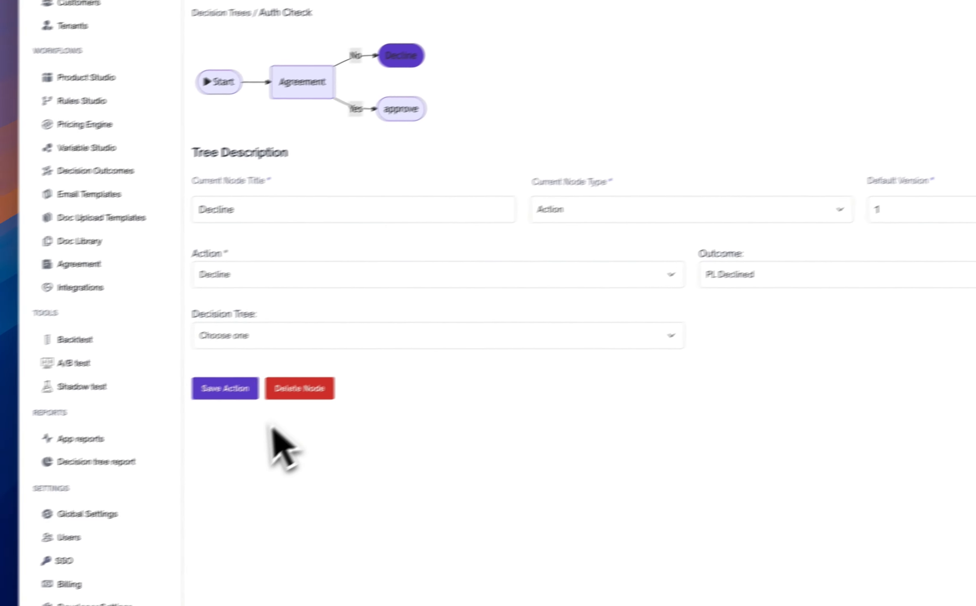
left_click(250, 384)
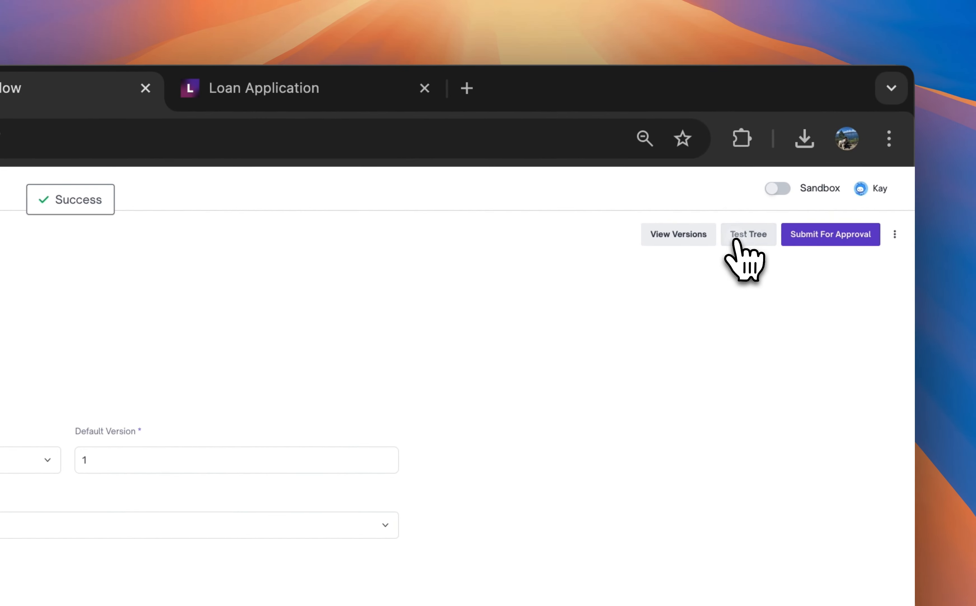
Test the Auth Check decision tree with the Agree to Terms values "i agree" and "i disagree"
left_click(975, 94)
left_click(383, 311)
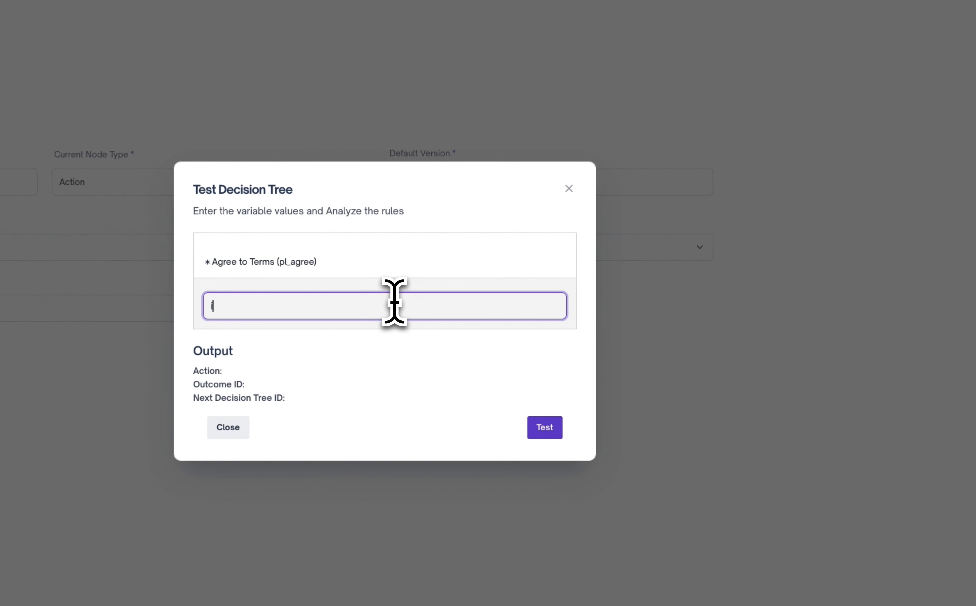
type("i agree")
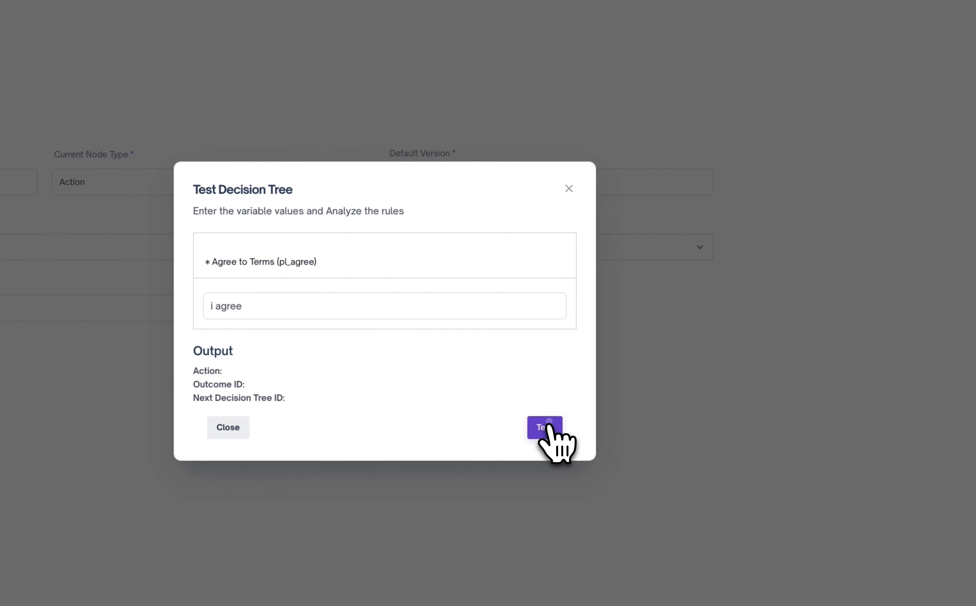
left_click(544, 427)
left_click(311, 306)
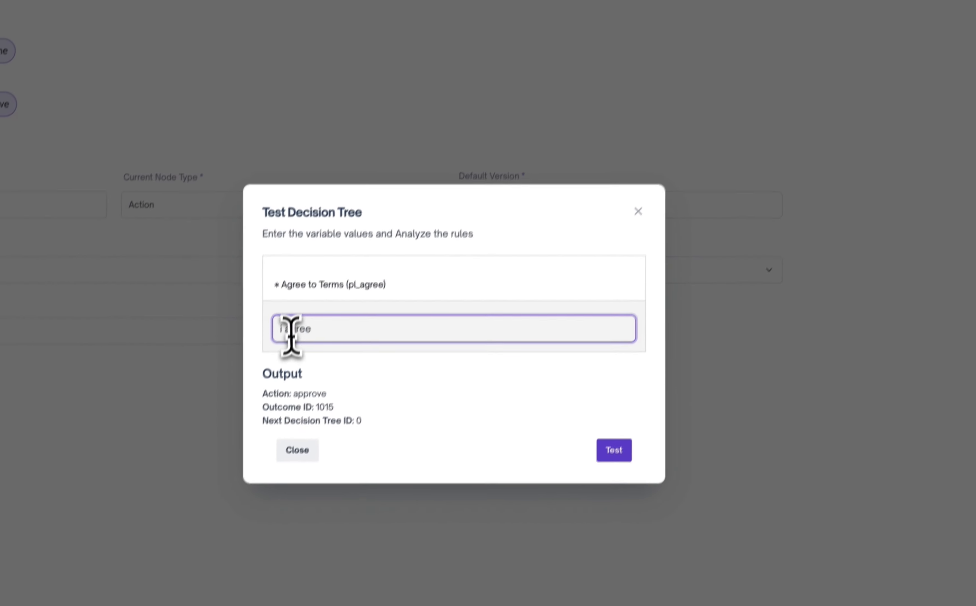
type("dis")
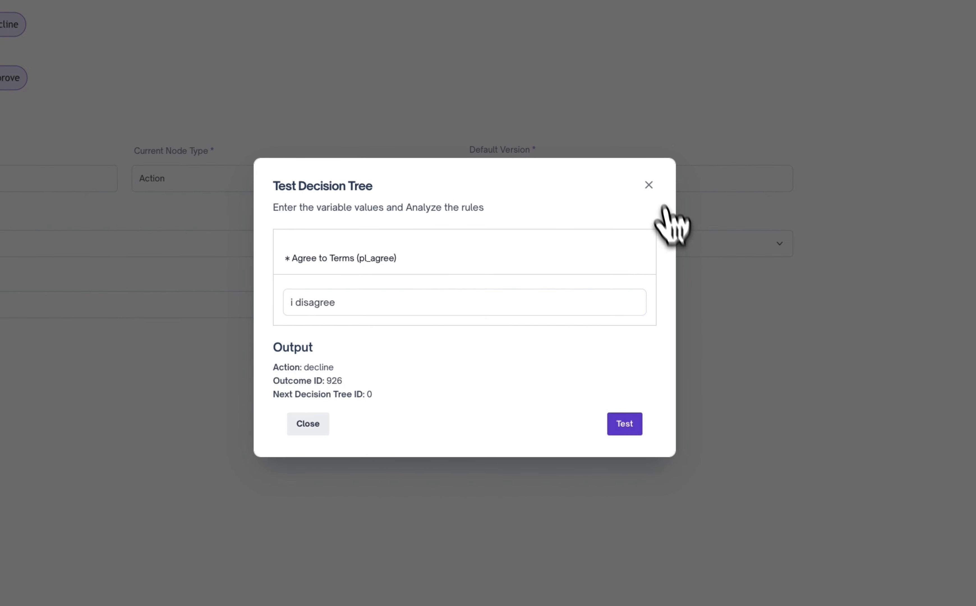
left_click(649, 185)
Submit the Auth Check decision tree for approval with the description "ready to approve"
left_click(803, 243)
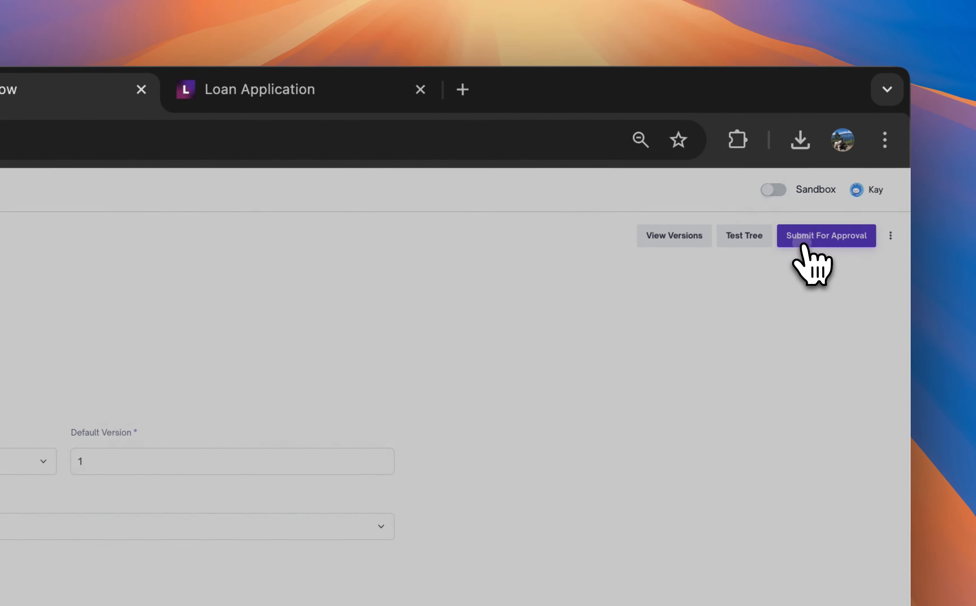
left_click(305, 419)
type("a")
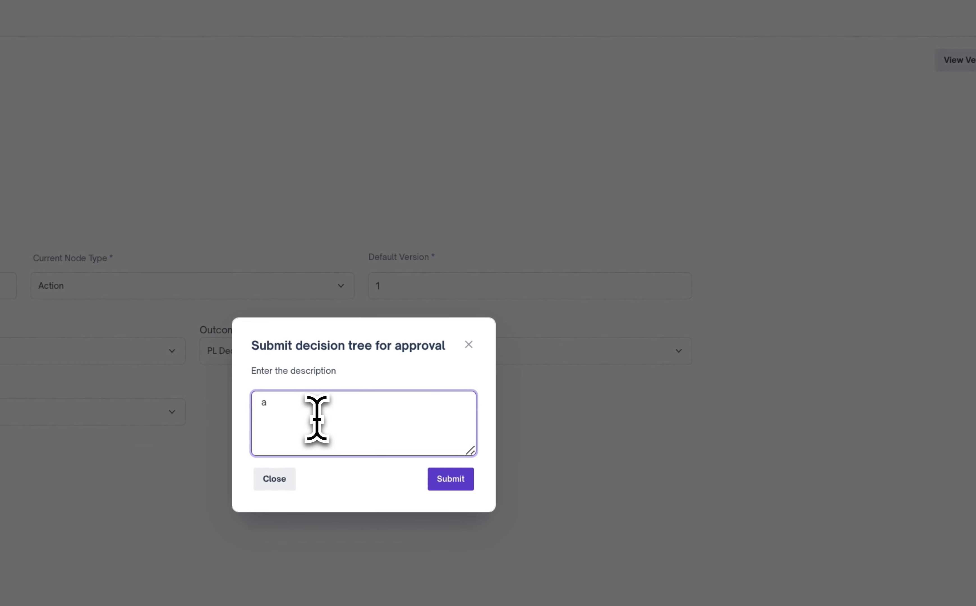
type("eay")
key("BackSpace")
type("dy toa pprove")
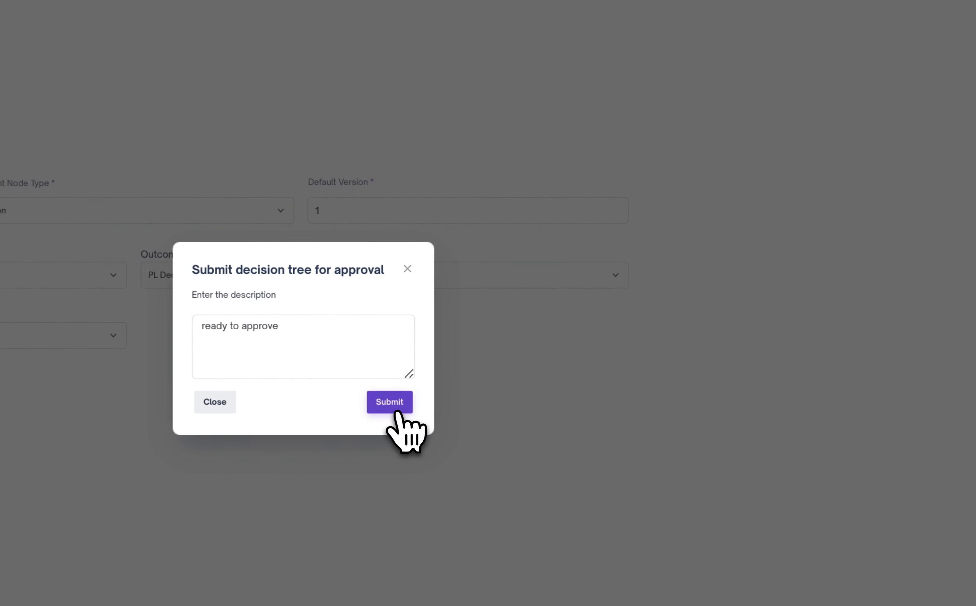
left_click(531, 360)
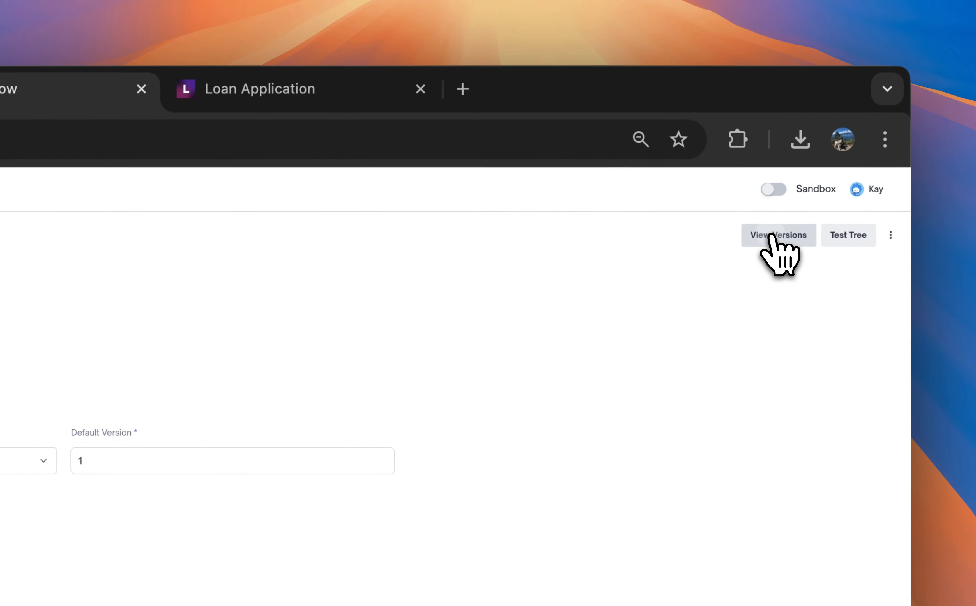
Approve the pending version of the Auth Check tree with the description "approve", setting it as the default version
left_click(770, 234)
left_click(670, 344)
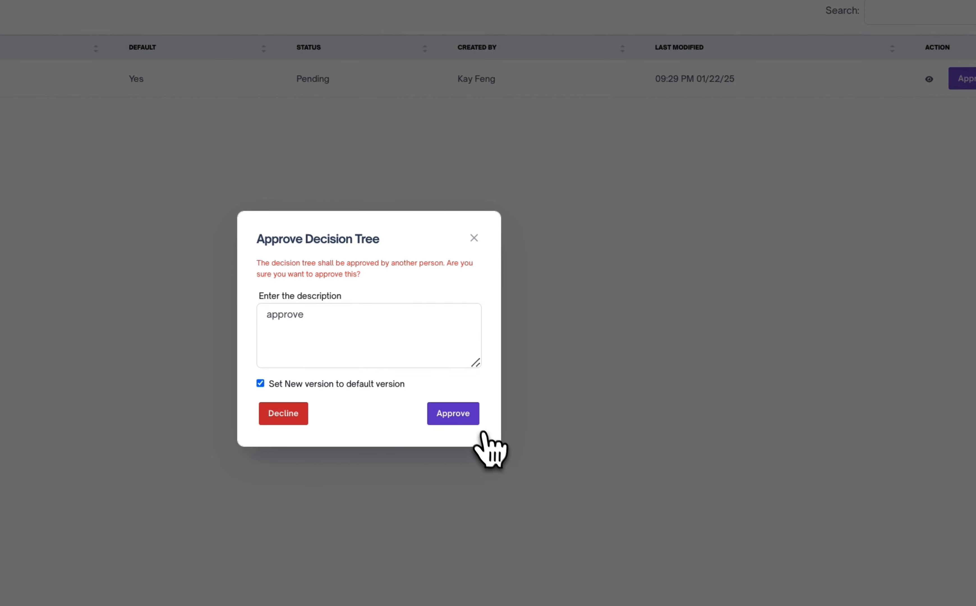
left_click(468, 419)
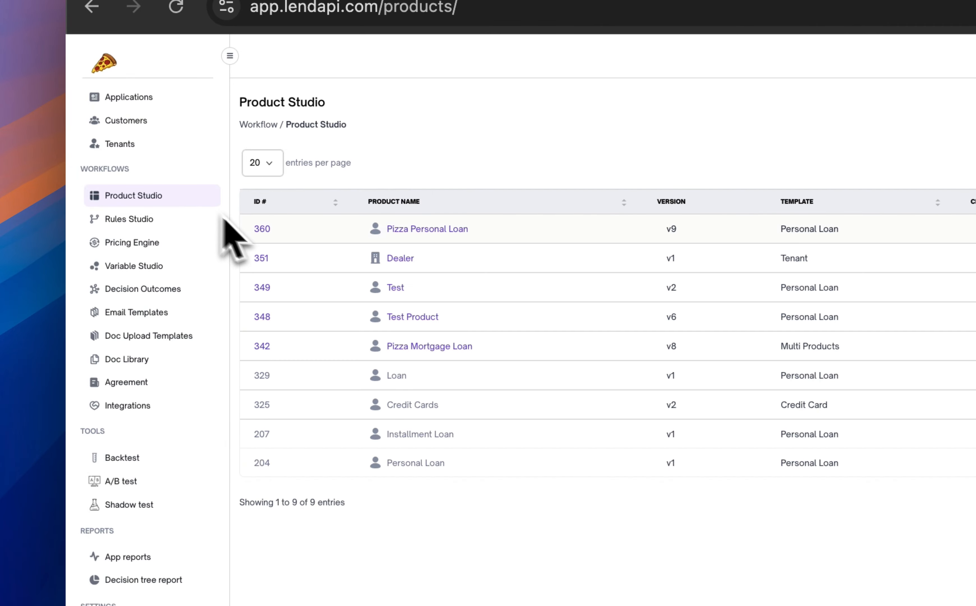
Open the Pizza Mortgage Loan product in Product Studio and review its Bank Check and Term Sheet pages
left_click(420, 349)
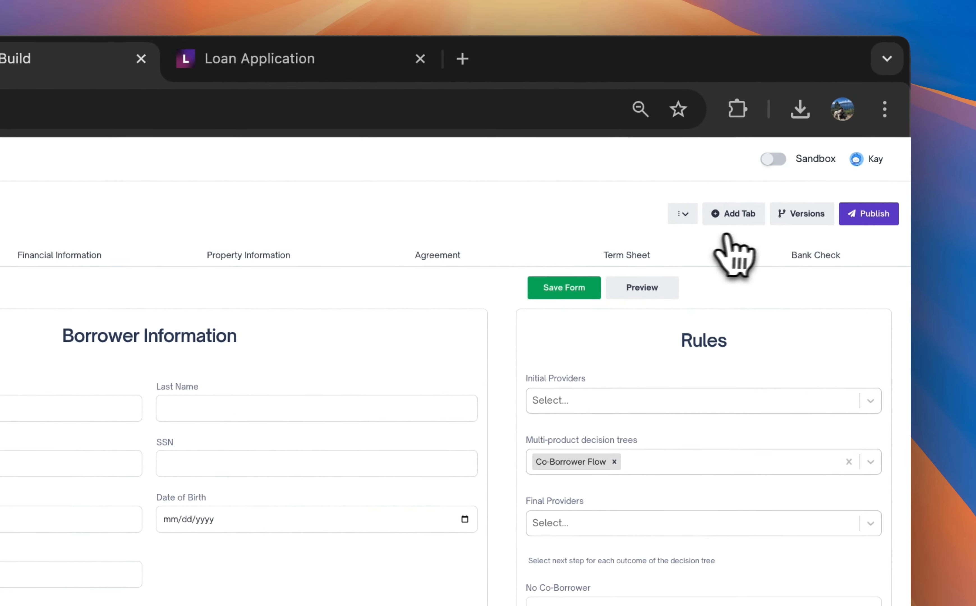
left_click(817, 260)
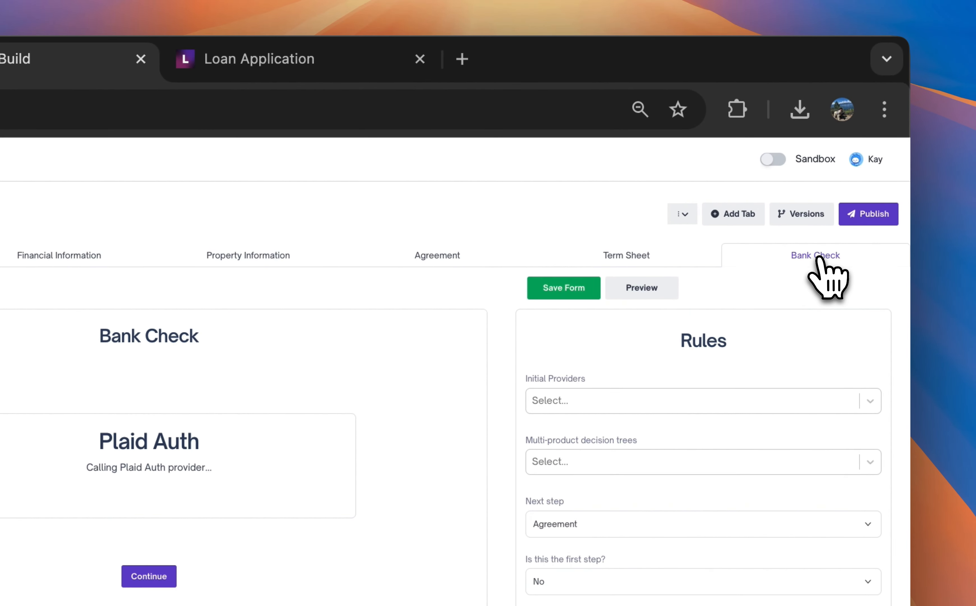
left_click(626, 256)
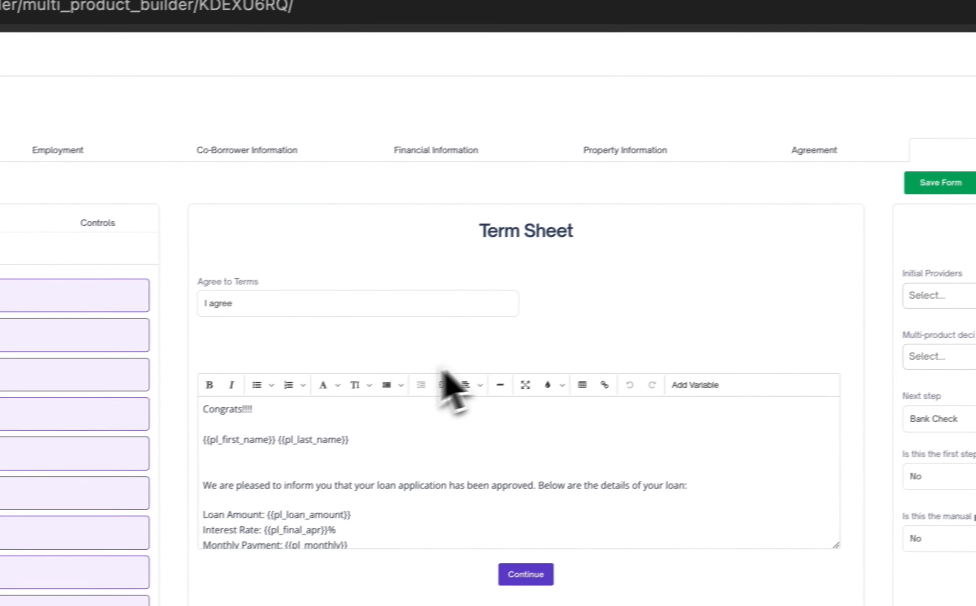
left_click(282, 297)
left_click(690, 285)
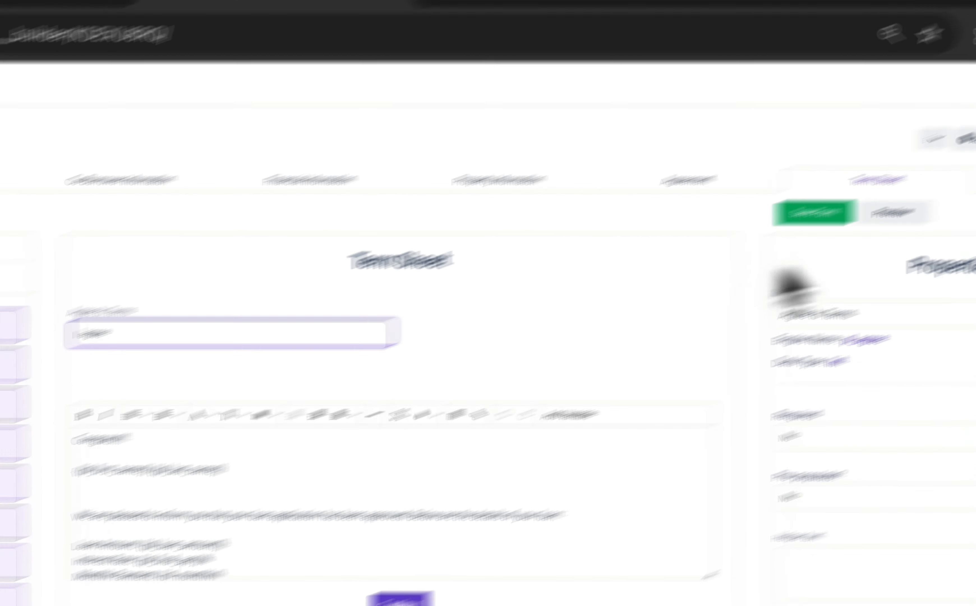
left_click(867, 276)
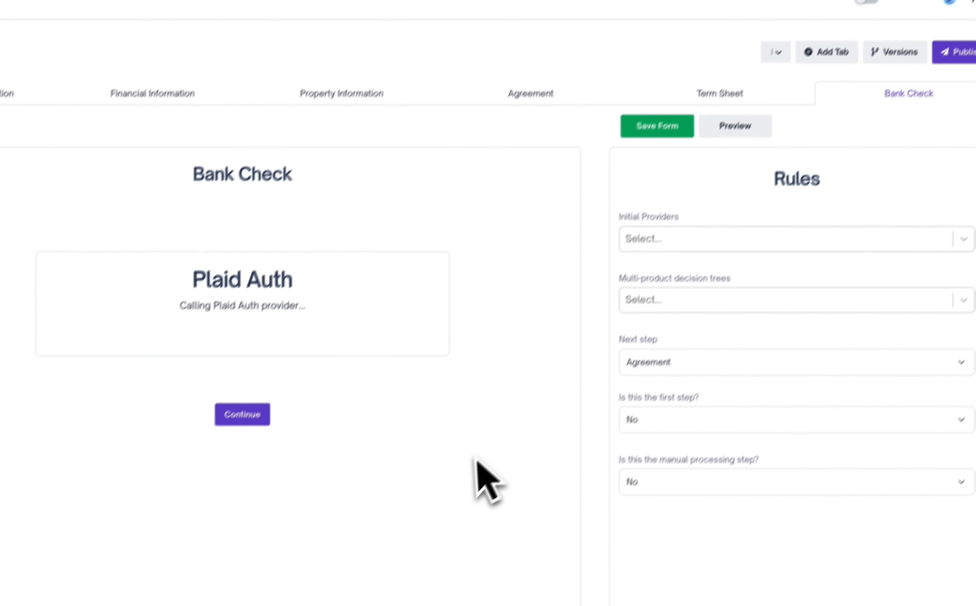
Assign the Auth Check decision tree to the Bank Check page, set the Agreement outcome's next step to Agreement, and save the form
left_click(921, 196)
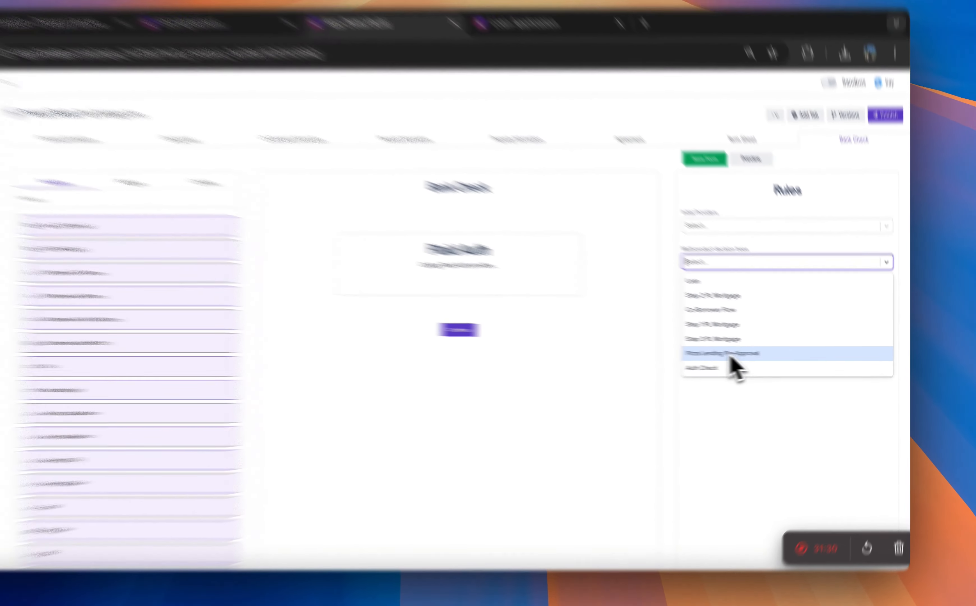
left_click(761, 368)
left_click(764, 326)
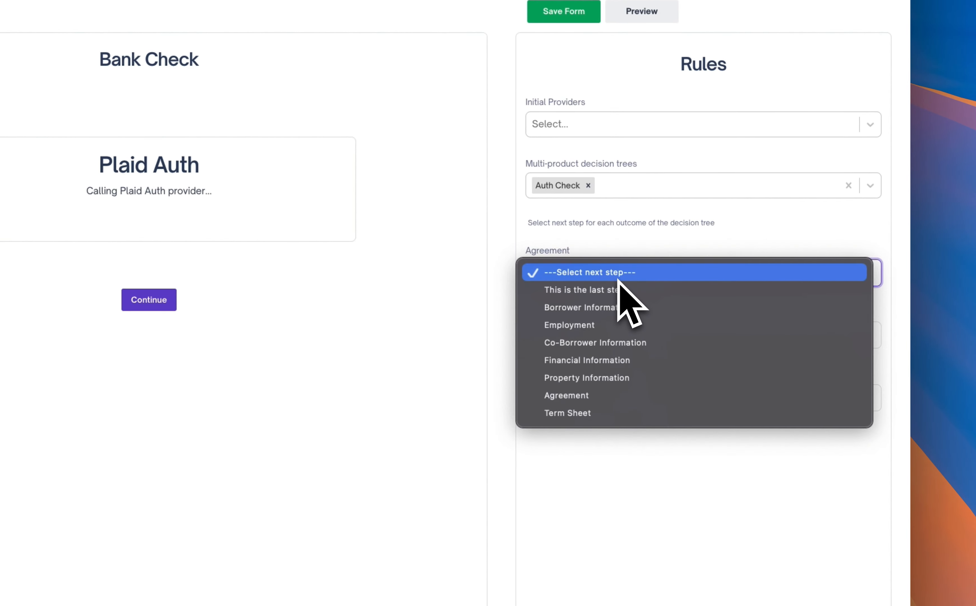
left_click(632, 401)
scroll(600, 381, "down", 1)
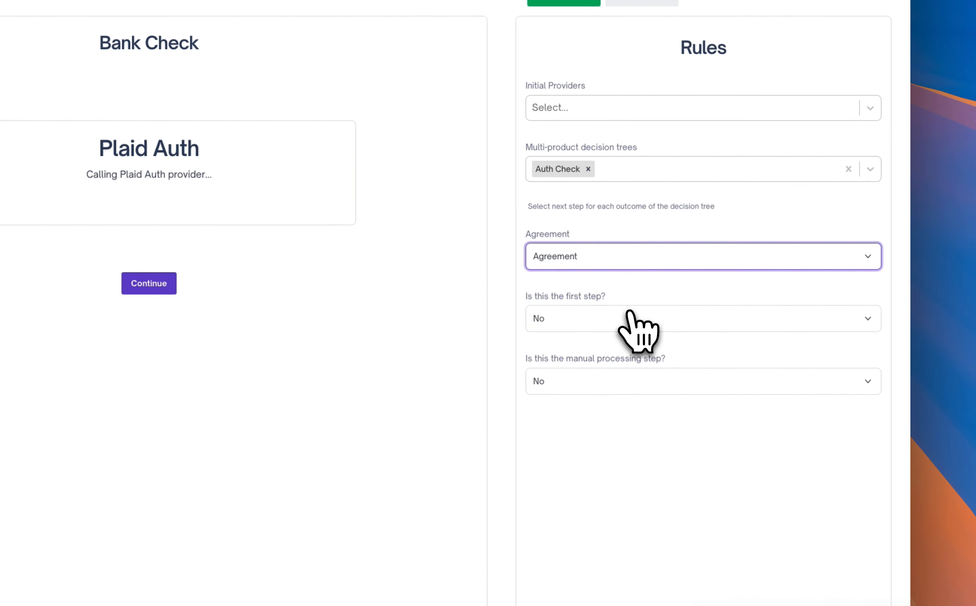
left_click(630, 321)
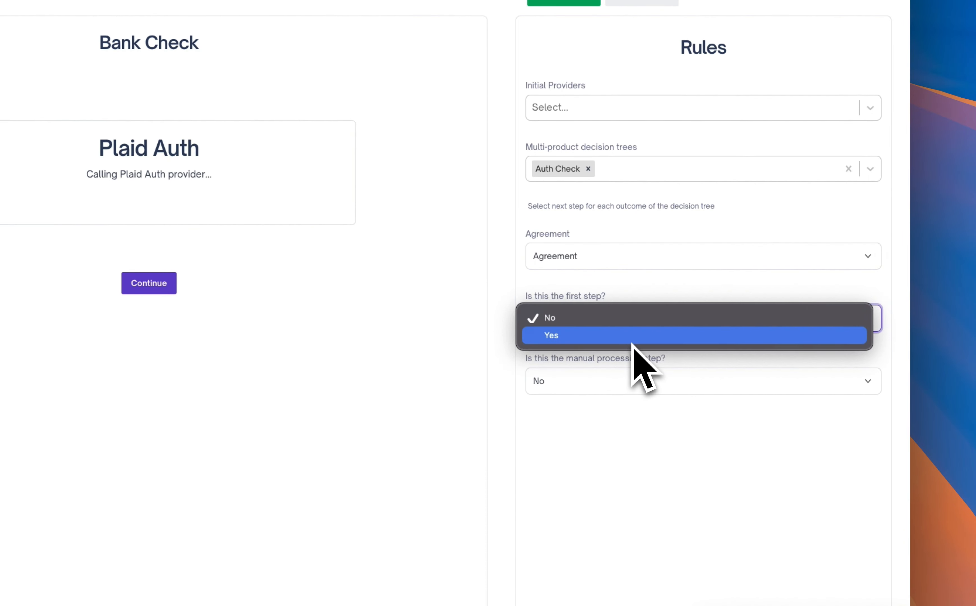
left_click(633, 317)
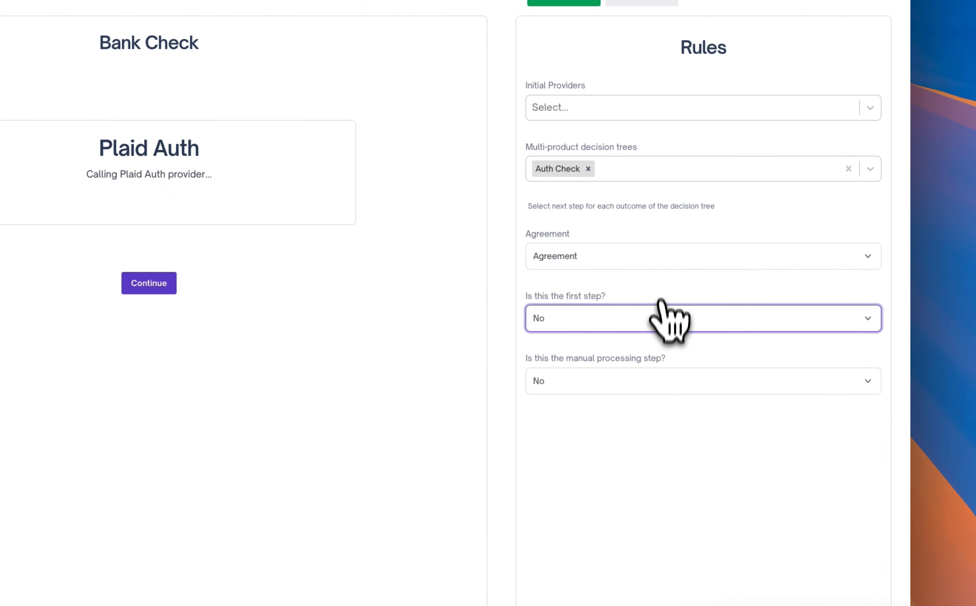
left_click(668, 264)
left_click(662, 258)
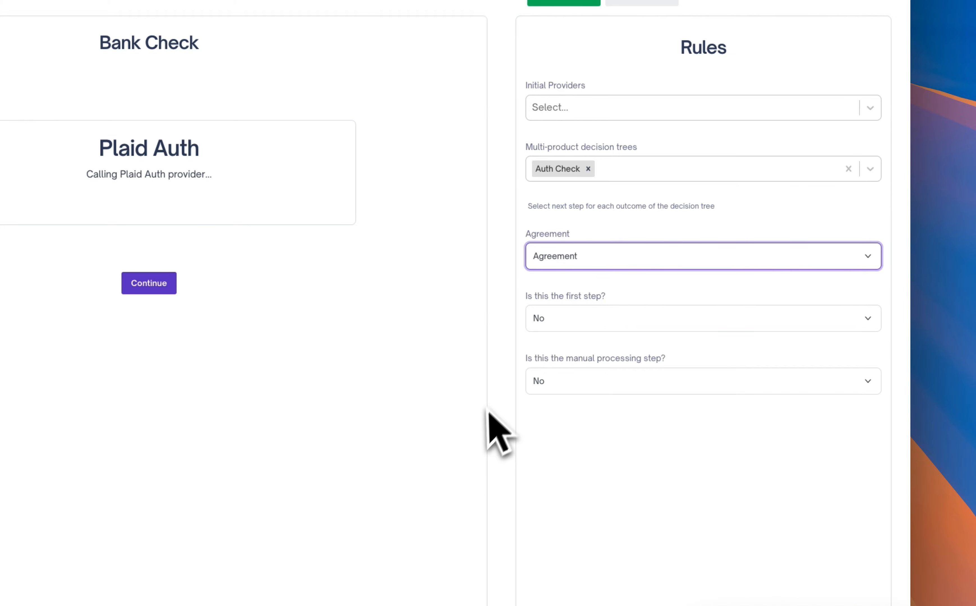
left_click(569, 3)
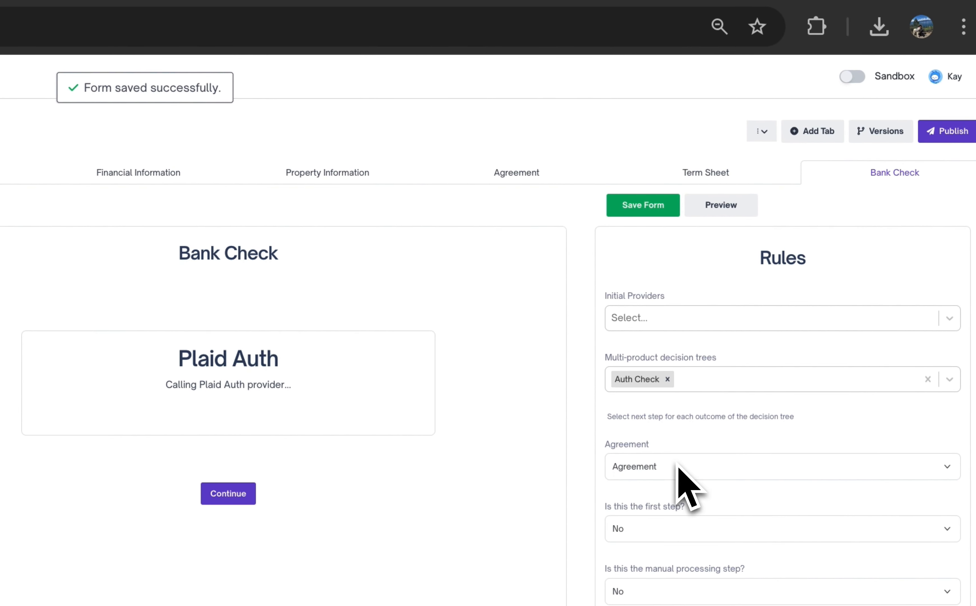
Open the product's Agreement page to review its document and rules
left_click(528, 176)
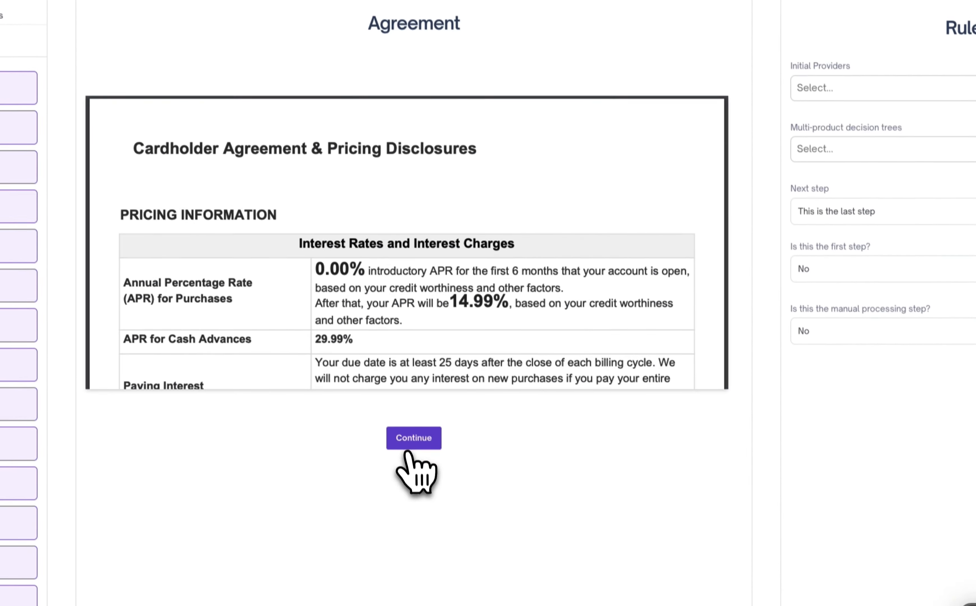